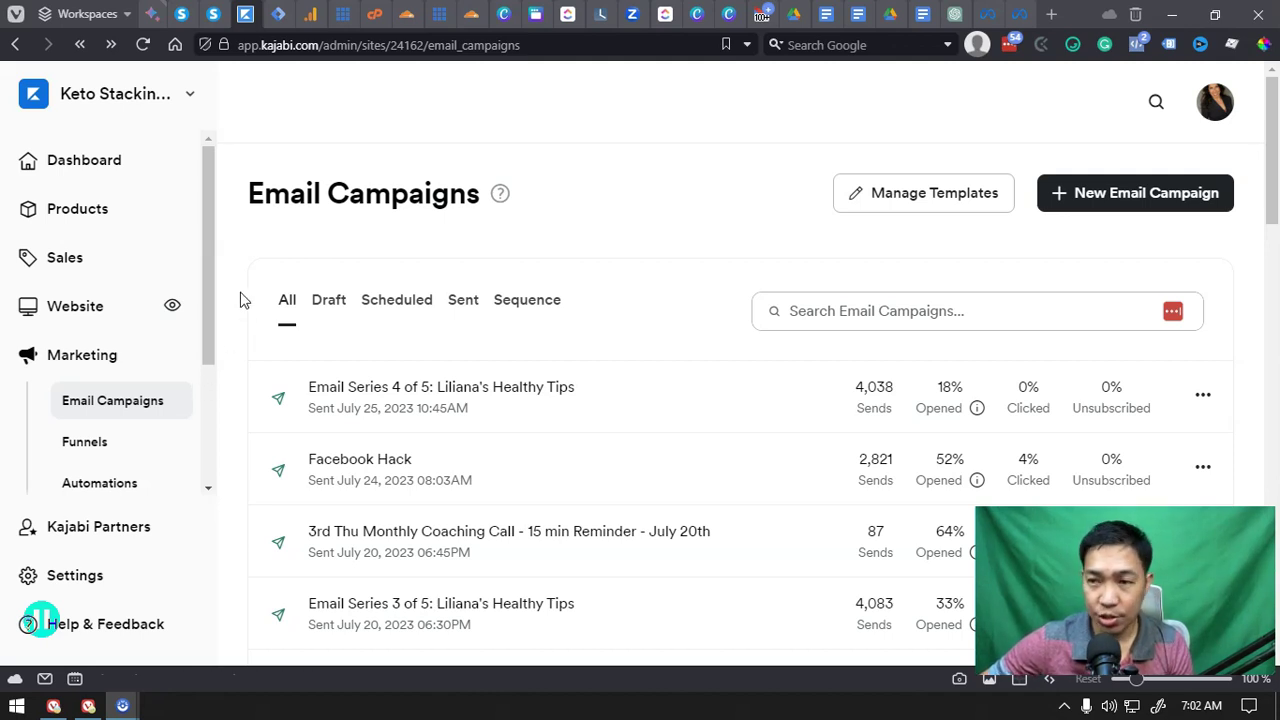
Step: Open the Funnels page in the site's marketing section
{"action": "scroll", "coordinate": [209, 251], "scroll_direction": "down", "scroll_amount": 1}
{"action": "scroll", "coordinate": [212, 248], "scroll_direction": "up", "scroll_amount": 1}
{"action": "left_click", "coordinate": [216, 245]}
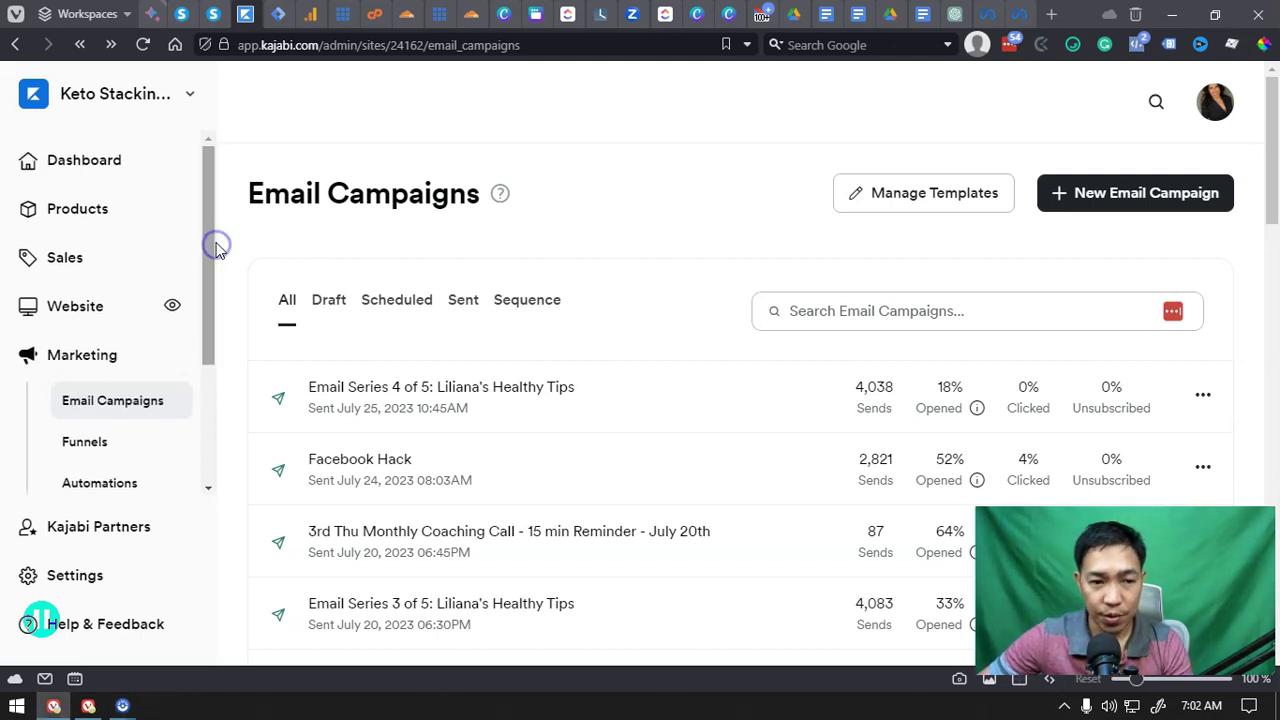
{"action": "scroll", "coordinate": [212, 241], "scroll_direction": "down", "scroll_amount": 1}
{"action": "scroll", "coordinate": [212, 240], "scroll_direction": "up", "scroll_amount": 1}
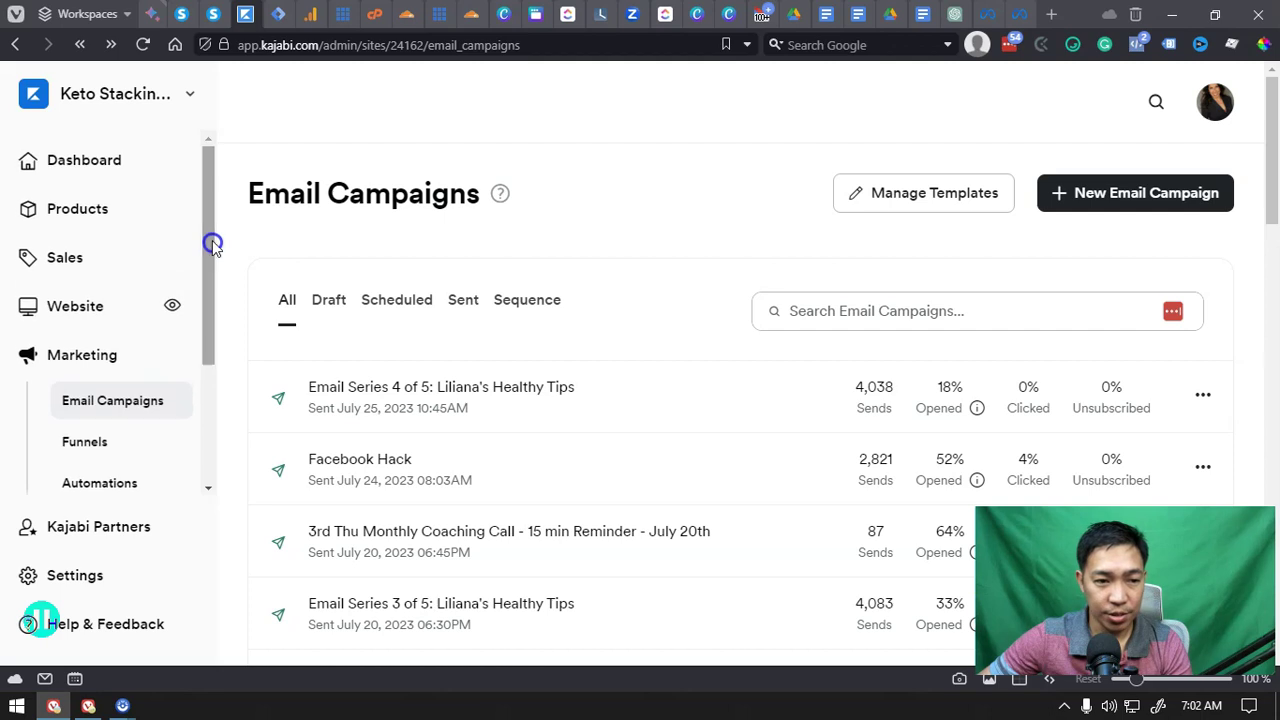
{"action": "left_click_drag", "start_coordinate": [212, 238], "coordinate": [209, 258]}
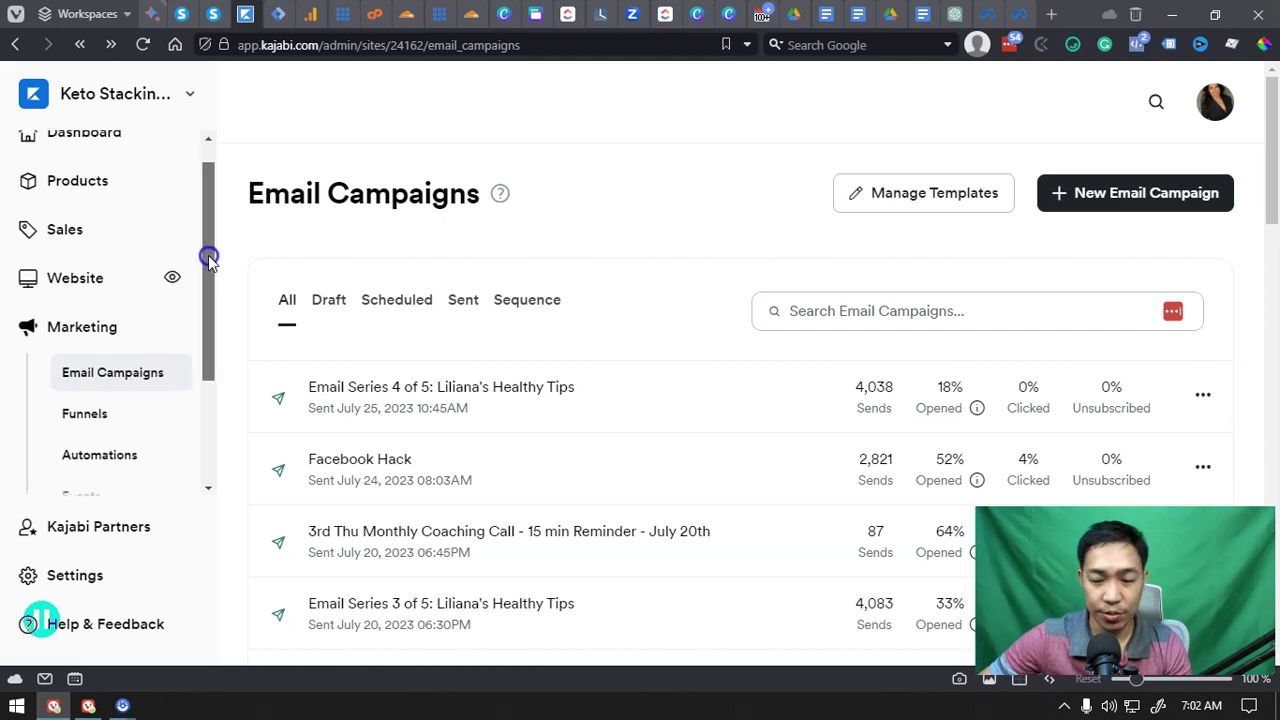
{"action": "left_click_drag", "start_coordinate": [209, 258], "coordinate": [209, 320]}
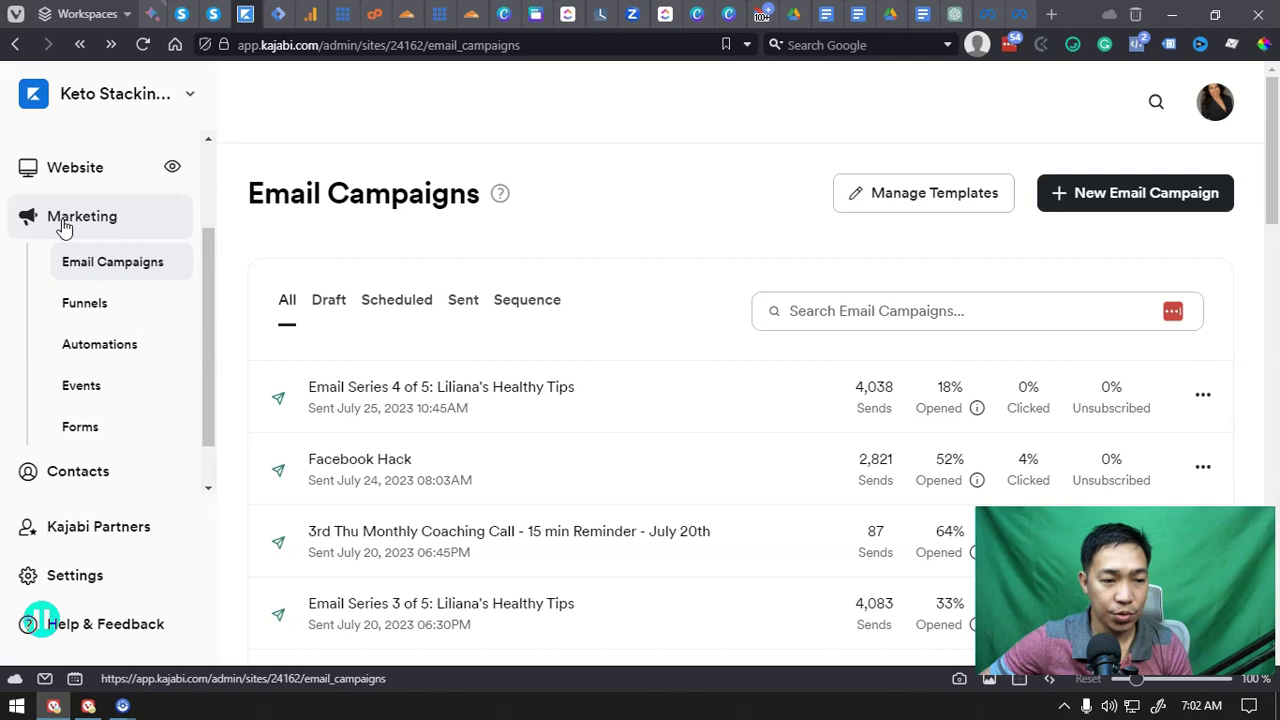
{"action": "left_click", "coordinate": [87, 318]}
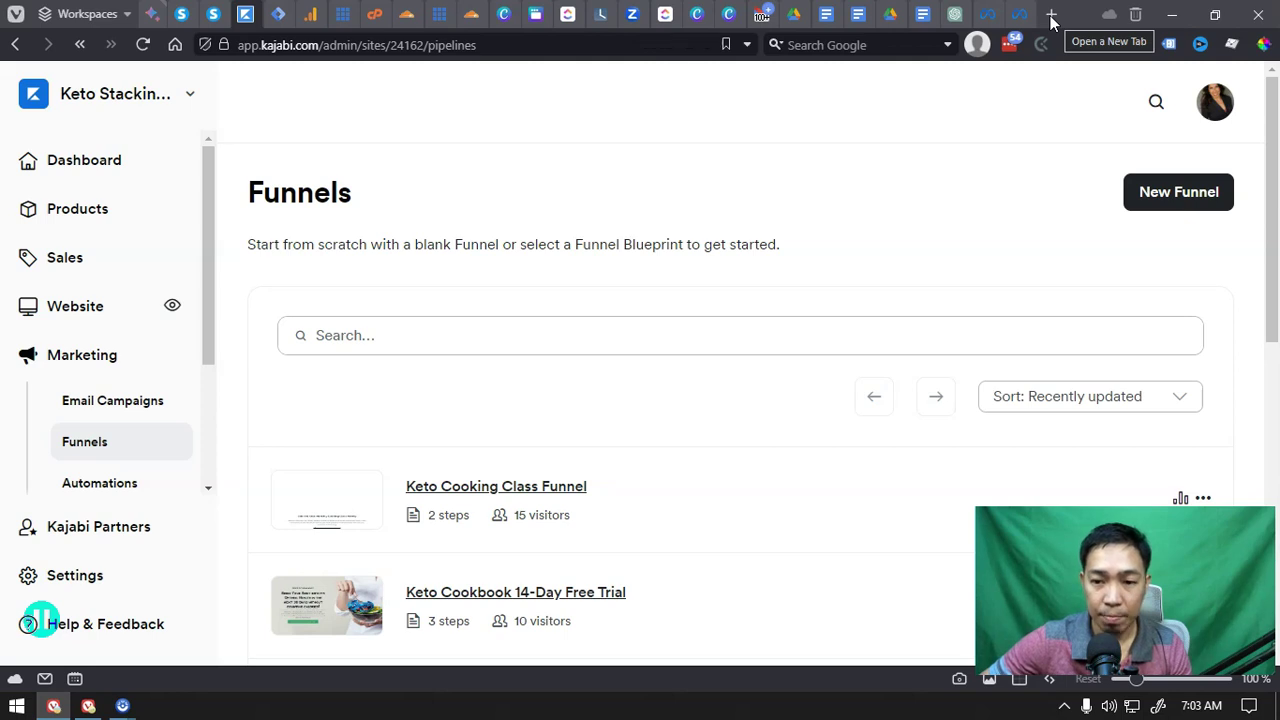
Step: Open the Zoom Plans & Pricing page (zoom.us/pricing) in a new browser tab
{"action": "left_click", "coordinate": [1051, 16]}
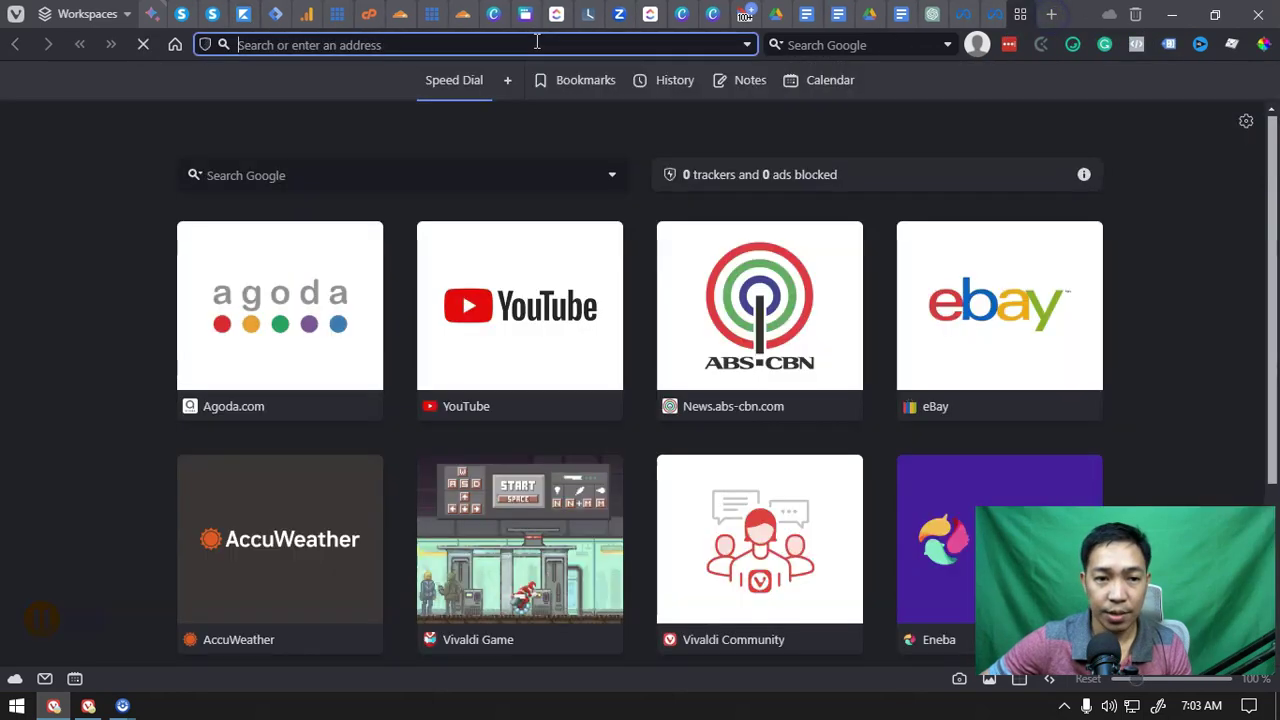
{"action": "type", "text": "princ"}
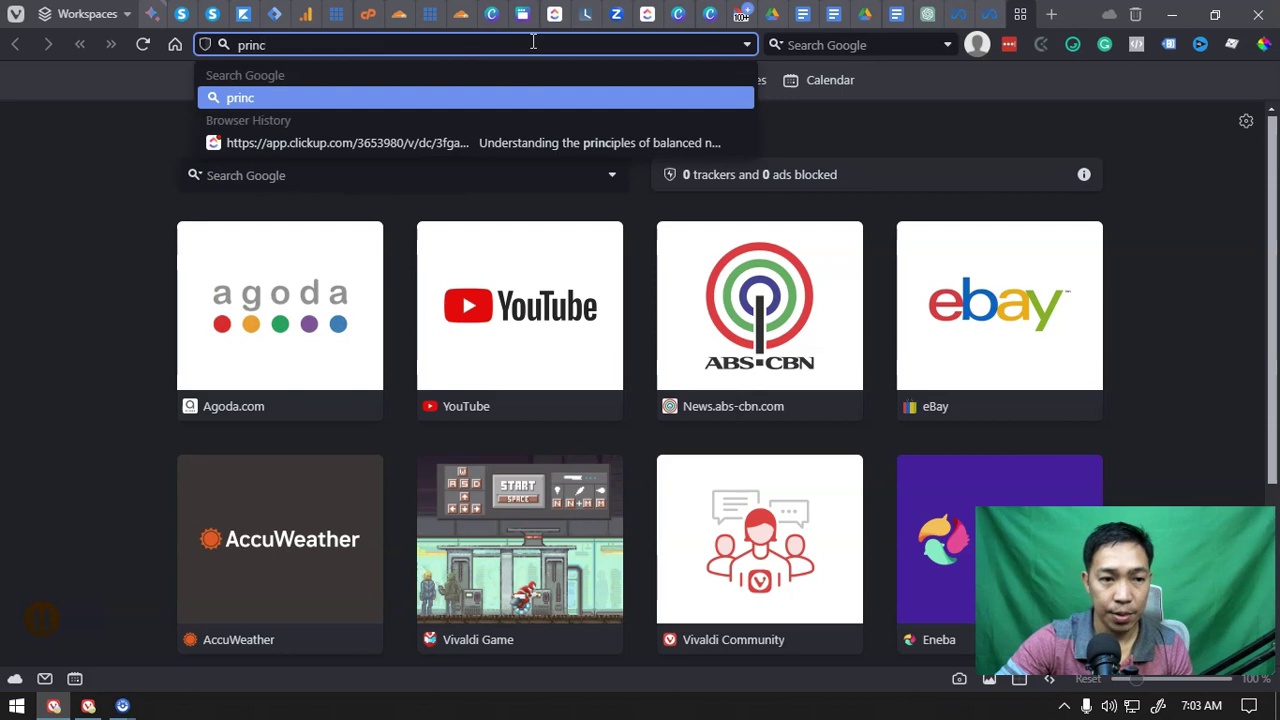
{"action": "key", "text": "BackSpace"}
{"action": "key", "text": "BackSpace"}
{"action": "type", "text": "cing"}
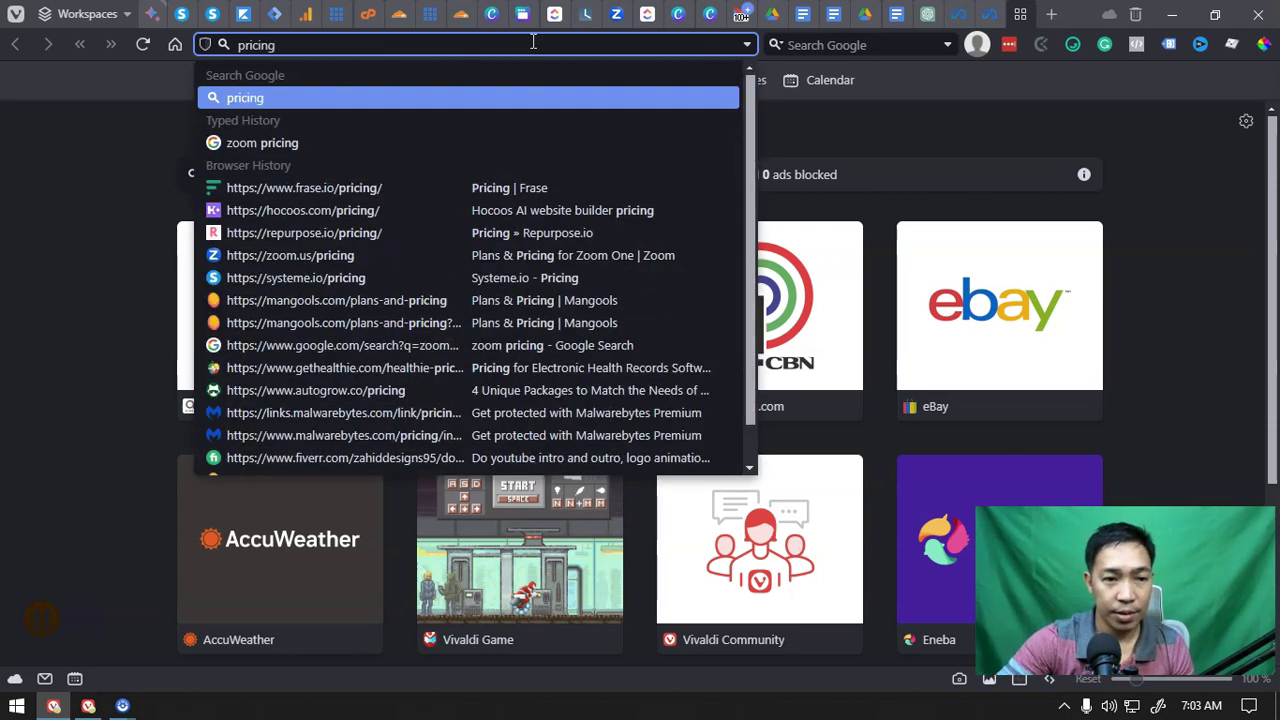
{"action": "key", "text": "Down"}
{"action": "key", "text": "Down"}
{"action": "key", "text": "Down"}
{"action": "key", "text": "Down"}
{"action": "key", "text": "Down"}
{"action": "key", "text": "Return"}
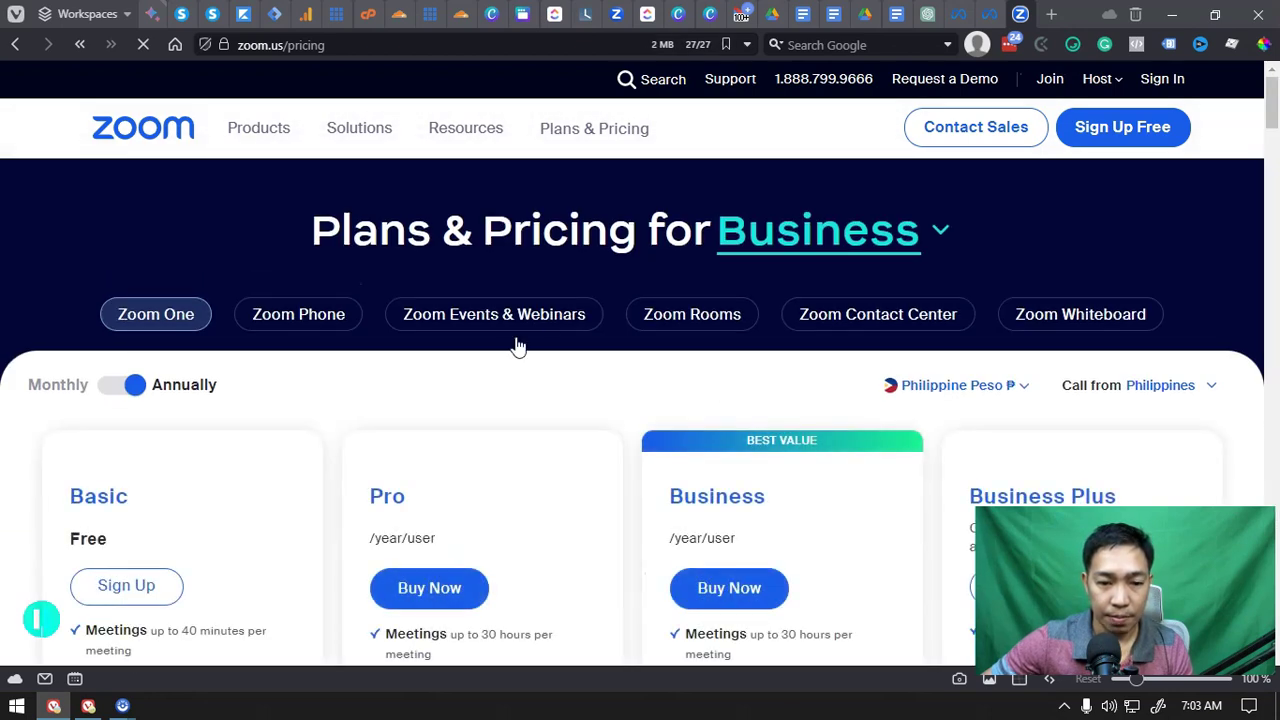
Step: Display the Zoom One plan prices in US Dollars with monthly billing
{"action": "scroll", "coordinate": [514, 343], "scroll_direction": "down", "scroll_amount": 2}
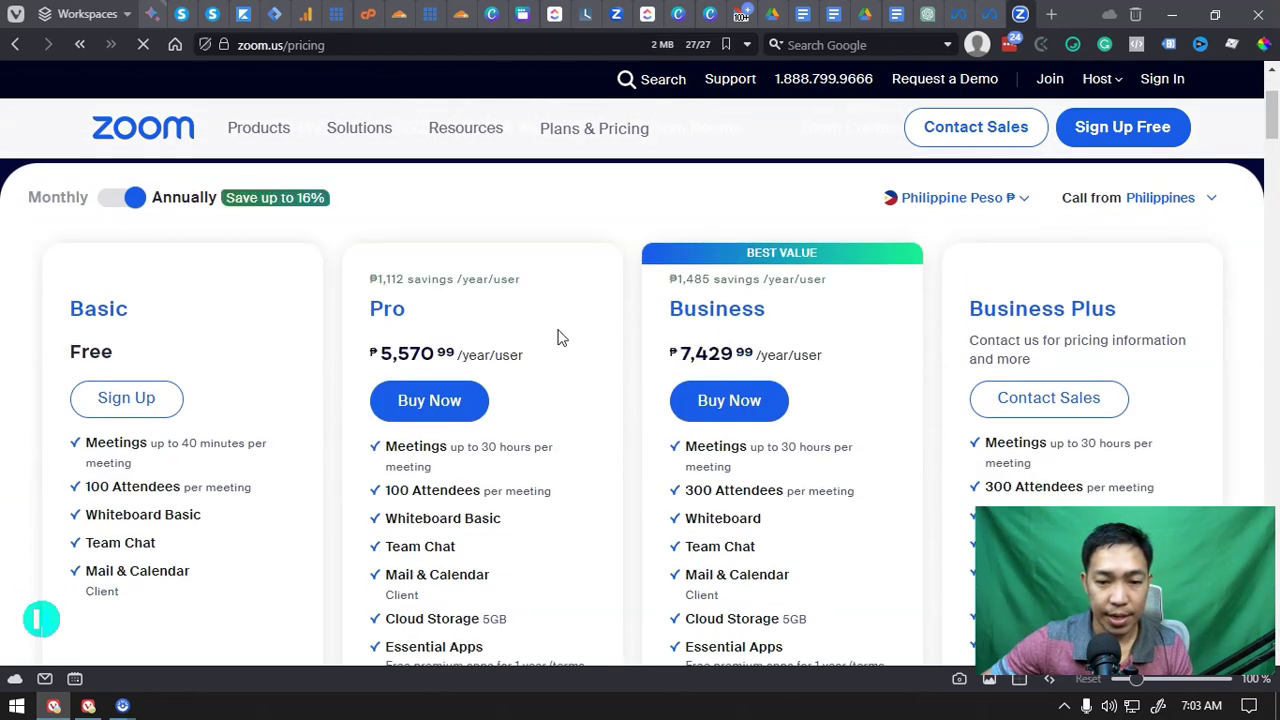
{"action": "left_click", "coordinate": [956, 203]}
{"action": "left_click", "coordinate": [950, 229]}
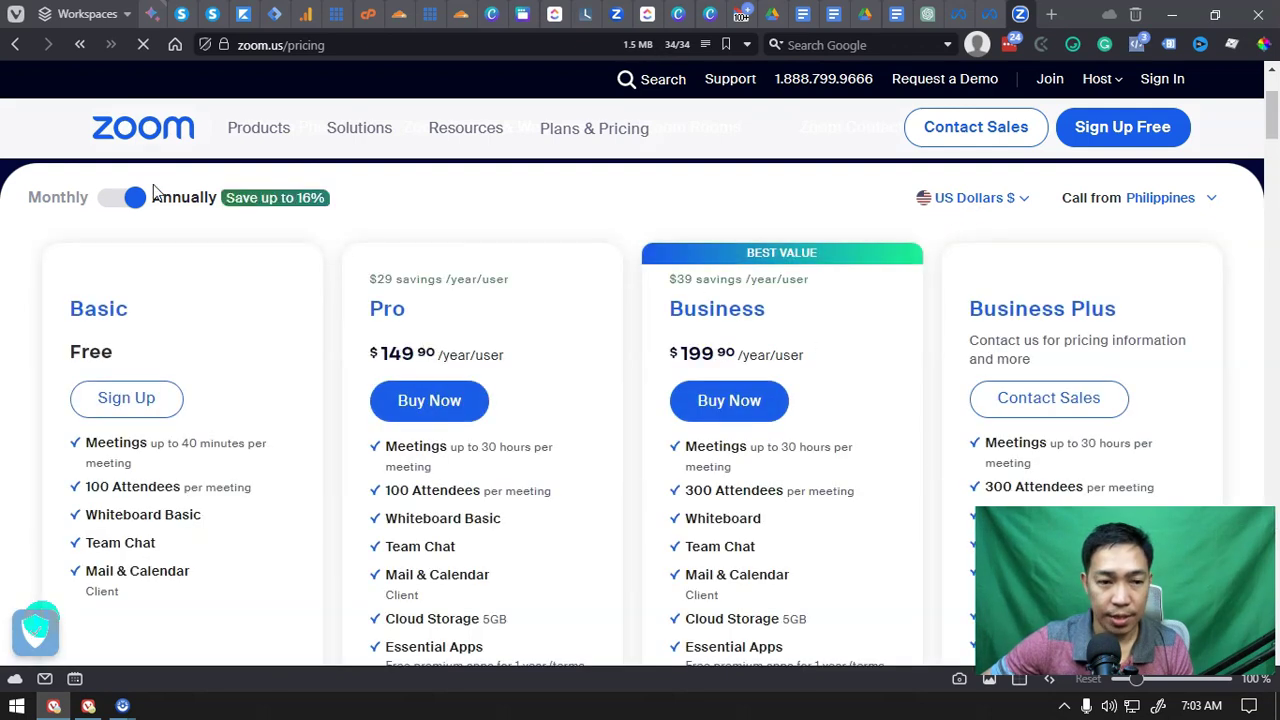
{"action": "left_click", "coordinate": [118, 201]}
{"action": "left_click", "coordinate": [121, 201]}
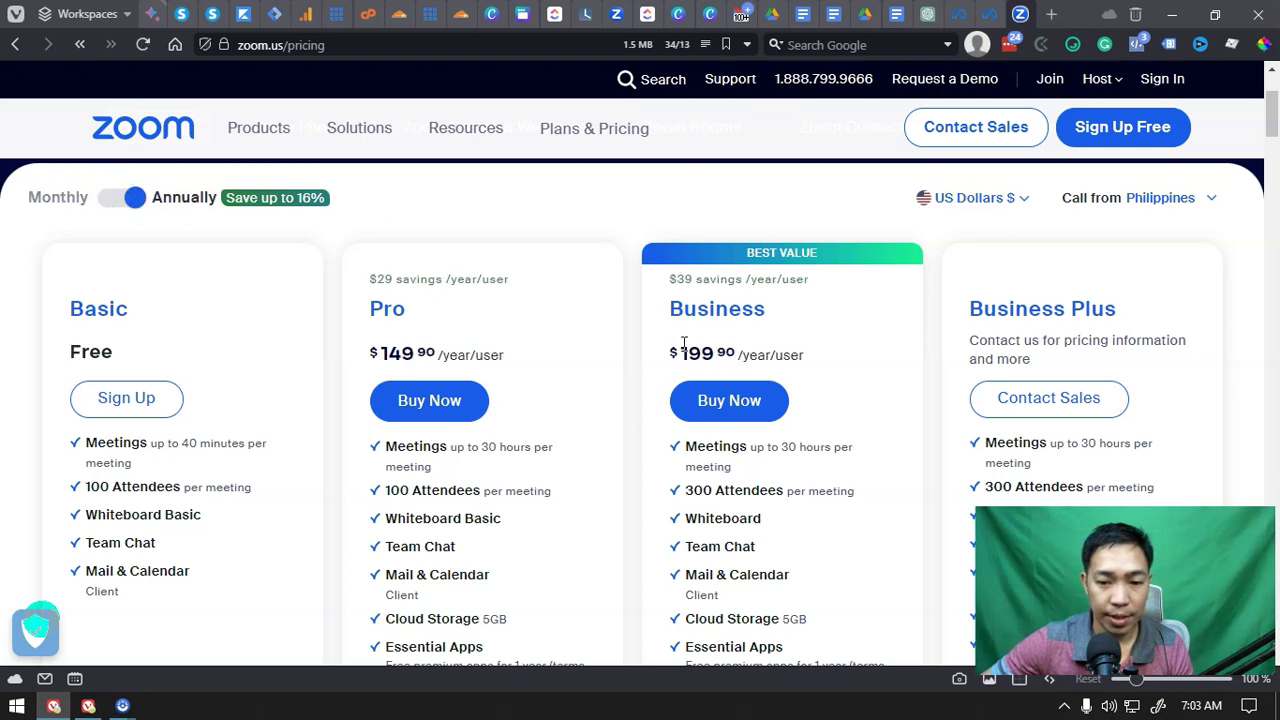
{"action": "key", "text": "space"}
Step: Examine the Business plan's monthly price and compare the attendee limits of the Pro and Business plans
{"action": "left_click_drag", "start_coordinate": [680, 352], "coordinate": [718, 355]}
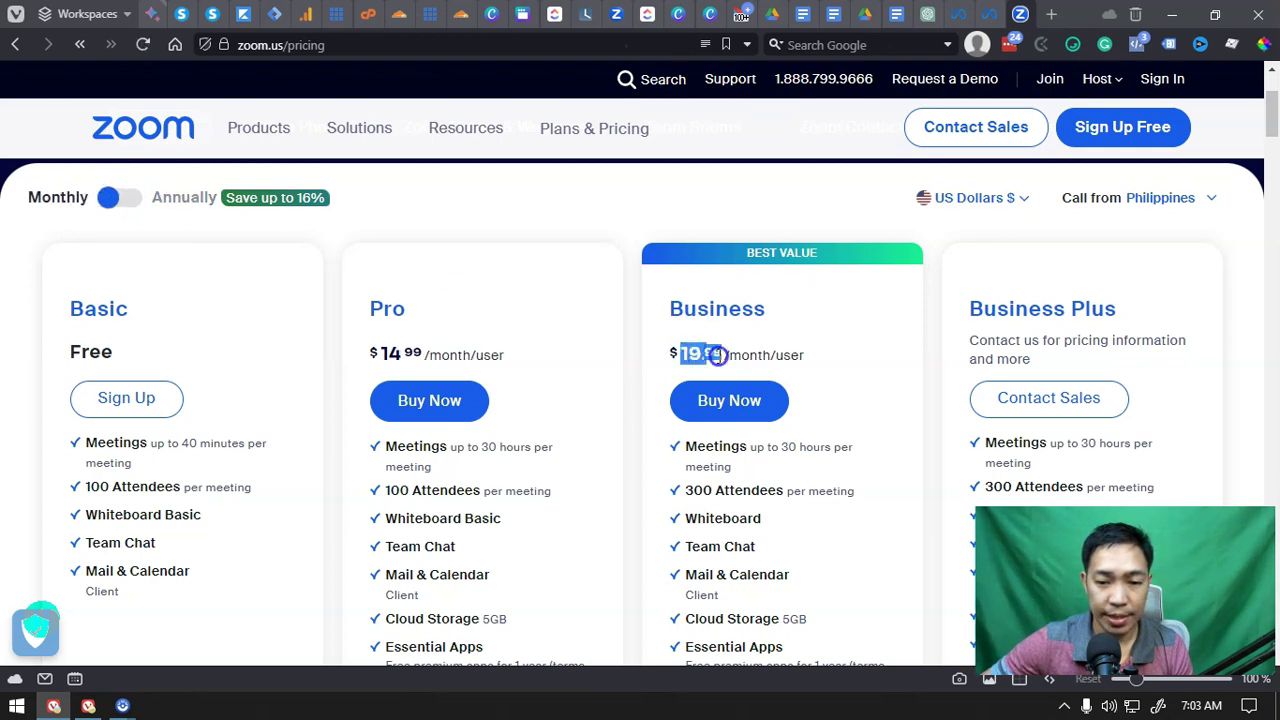
{"action": "left_click", "coordinate": [648, 207]}
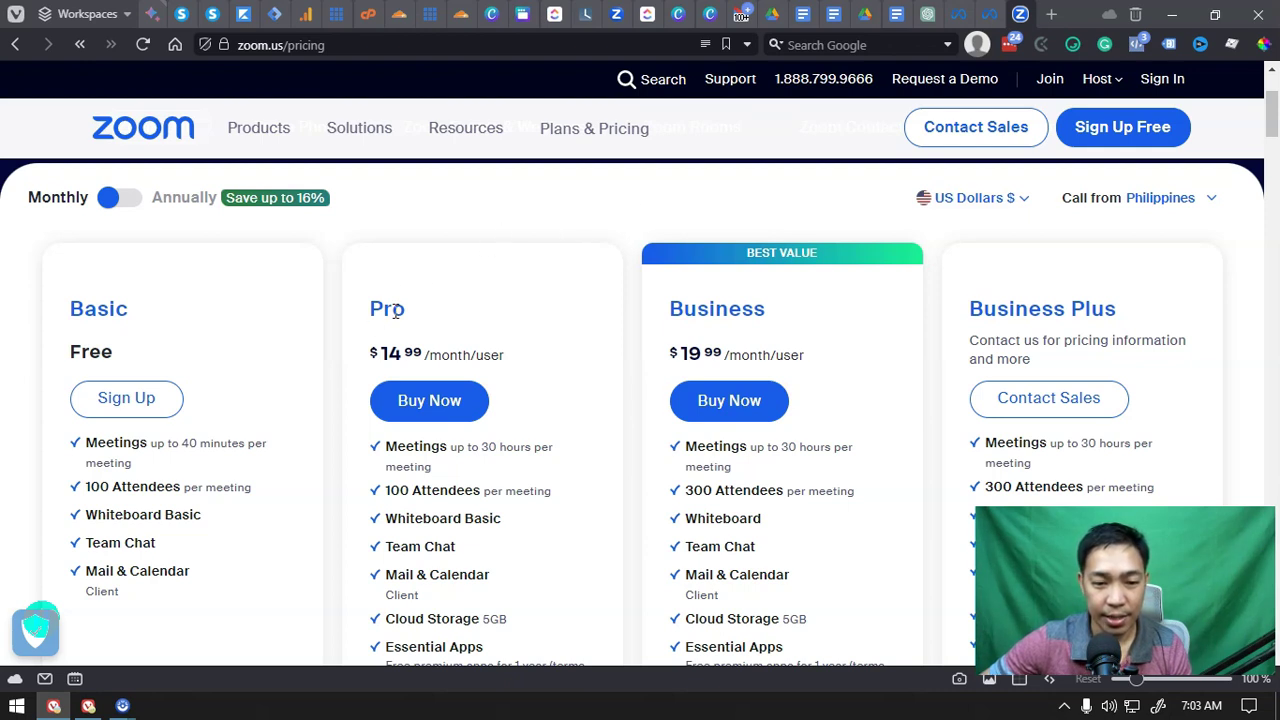
{"action": "left_click", "coordinate": [392, 494]}
{"action": "left_click_drag", "start_coordinate": [392, 494], "coordinate": [410, 491]}
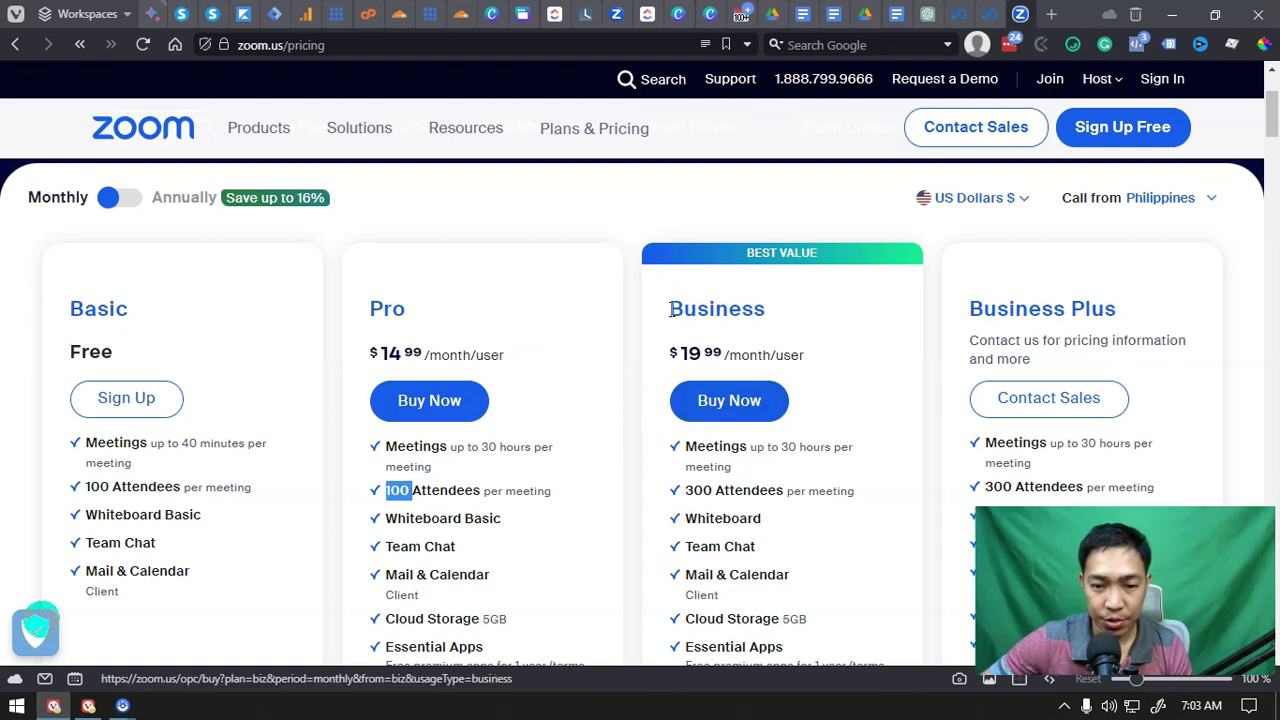
{"action": "left_click_drag", "start_coordinate": [694, 490], "coordinate": [703, 489]}
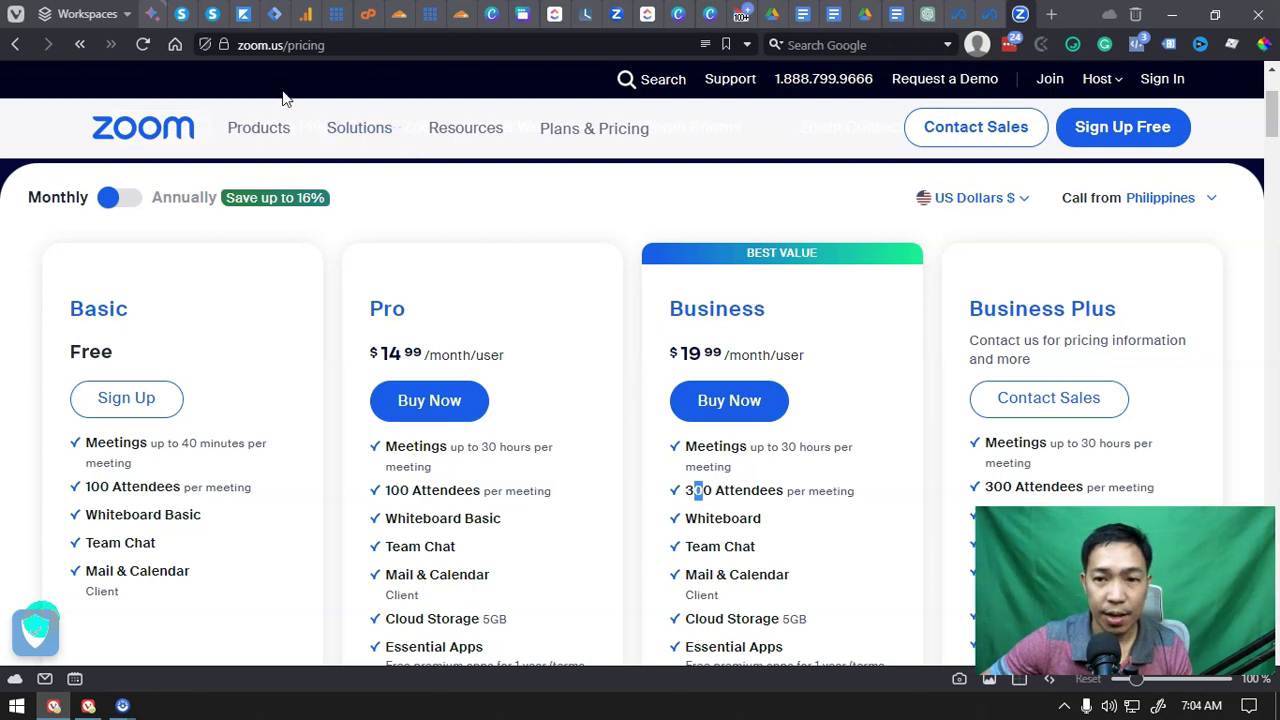
{"action": "mouse_move", "coordinate": [207, 22]}
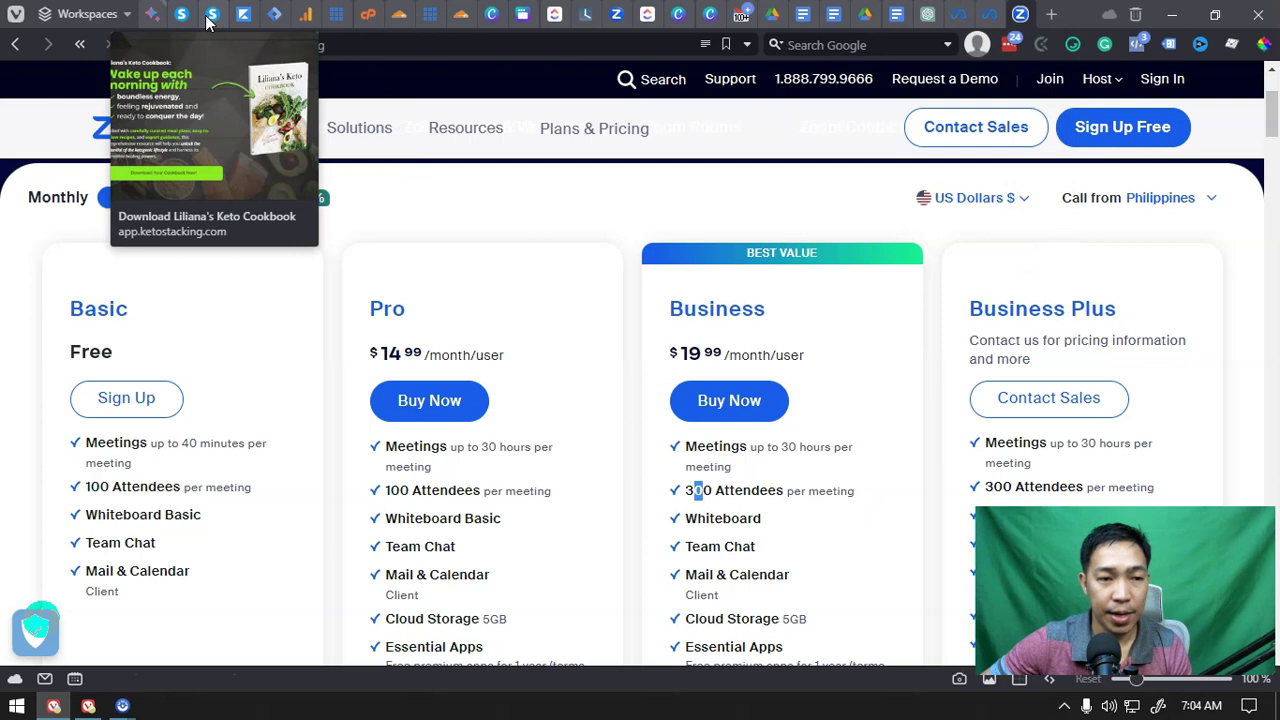
{"action": "left_click", "coordinate": [243, 14]}
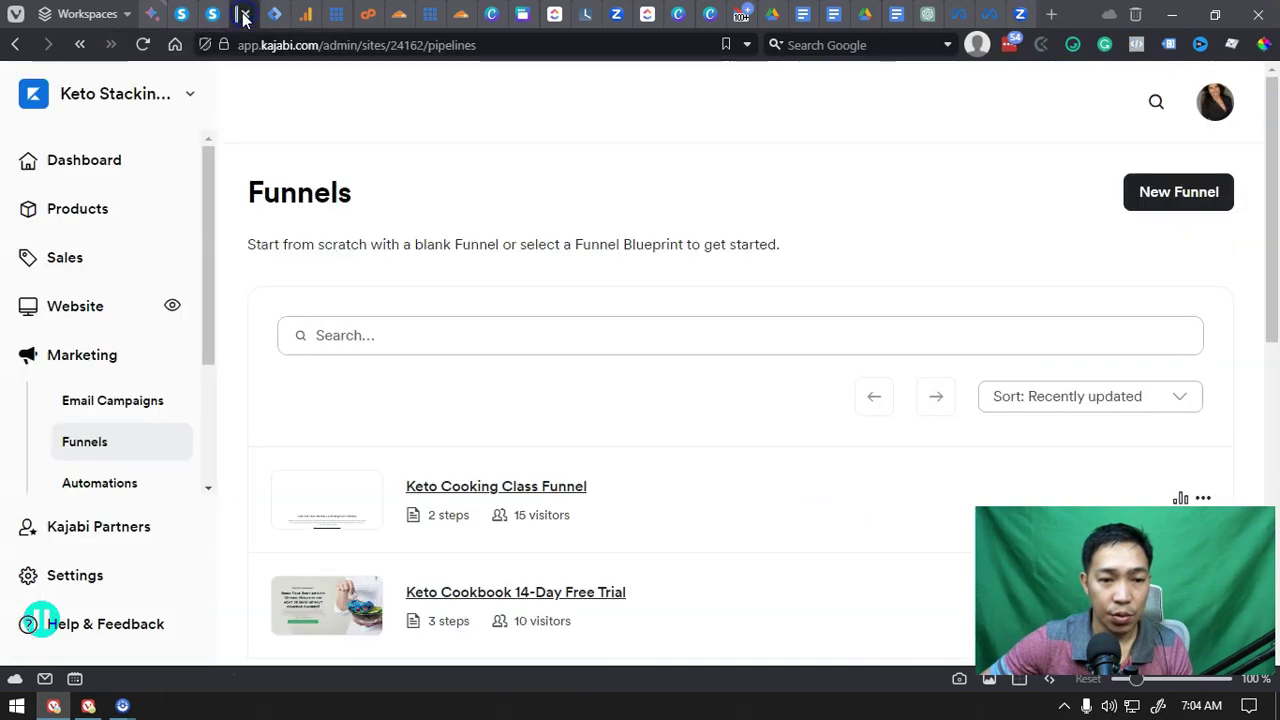
{"action": "left_click", "coordinate": [1020, 14]}
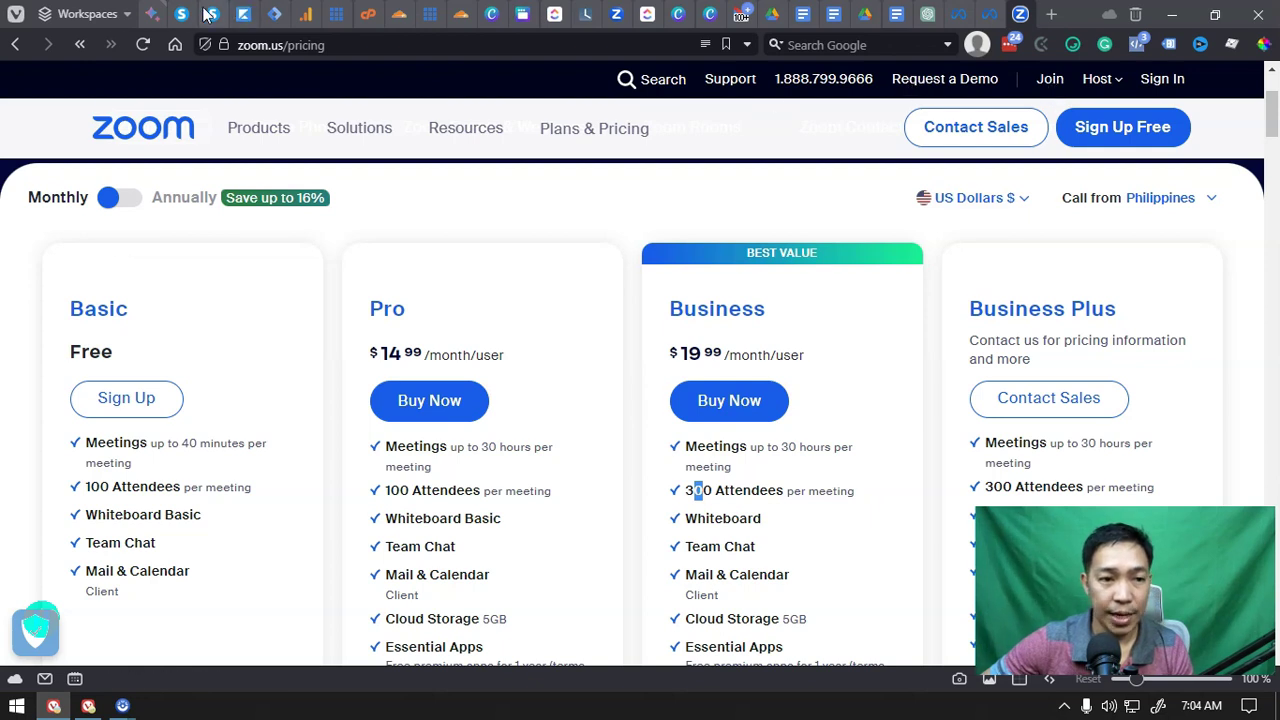
Step: Switch back to Kajabi's Funnels page and start a new funnel to reach the blueprint selection
{"action": "mouse_move", "coordinate": [209, 16]}
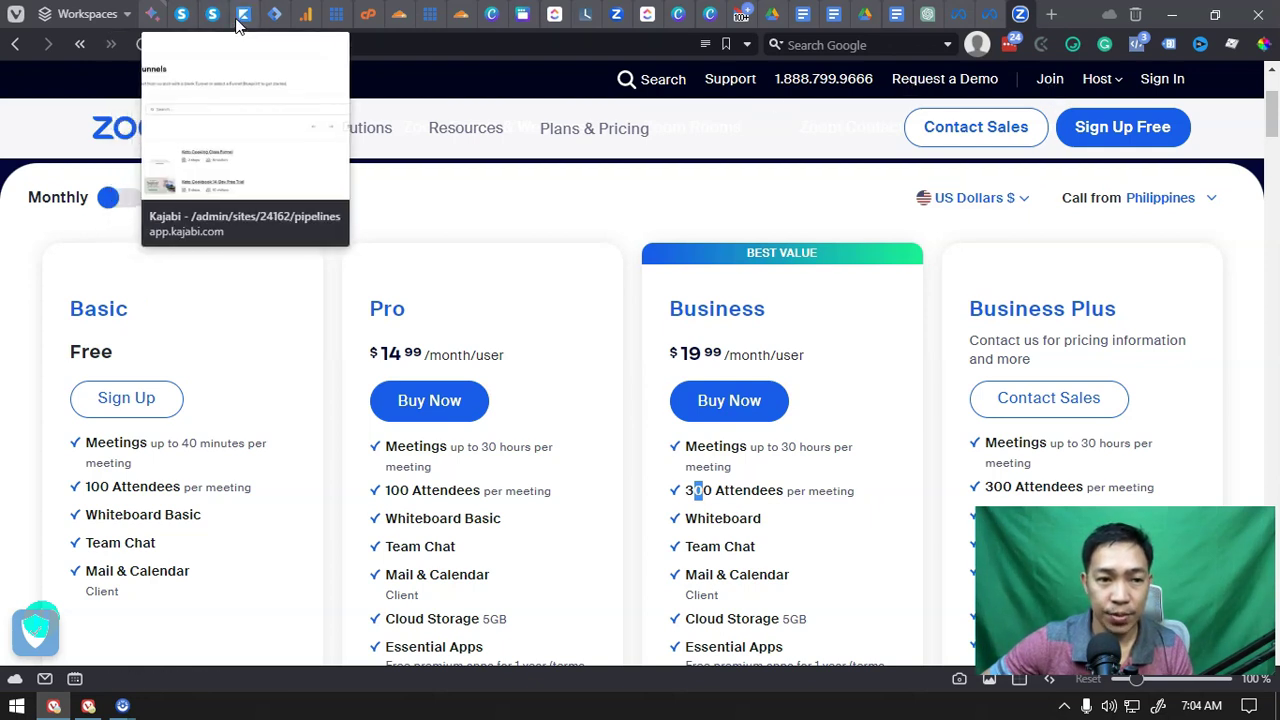
{"action": "left_click", "coordinate": [237, 24]}
{"action": "scroll", "coordinate": [370, 245], "scroll_direction": "down", "scroll_amount": 2}
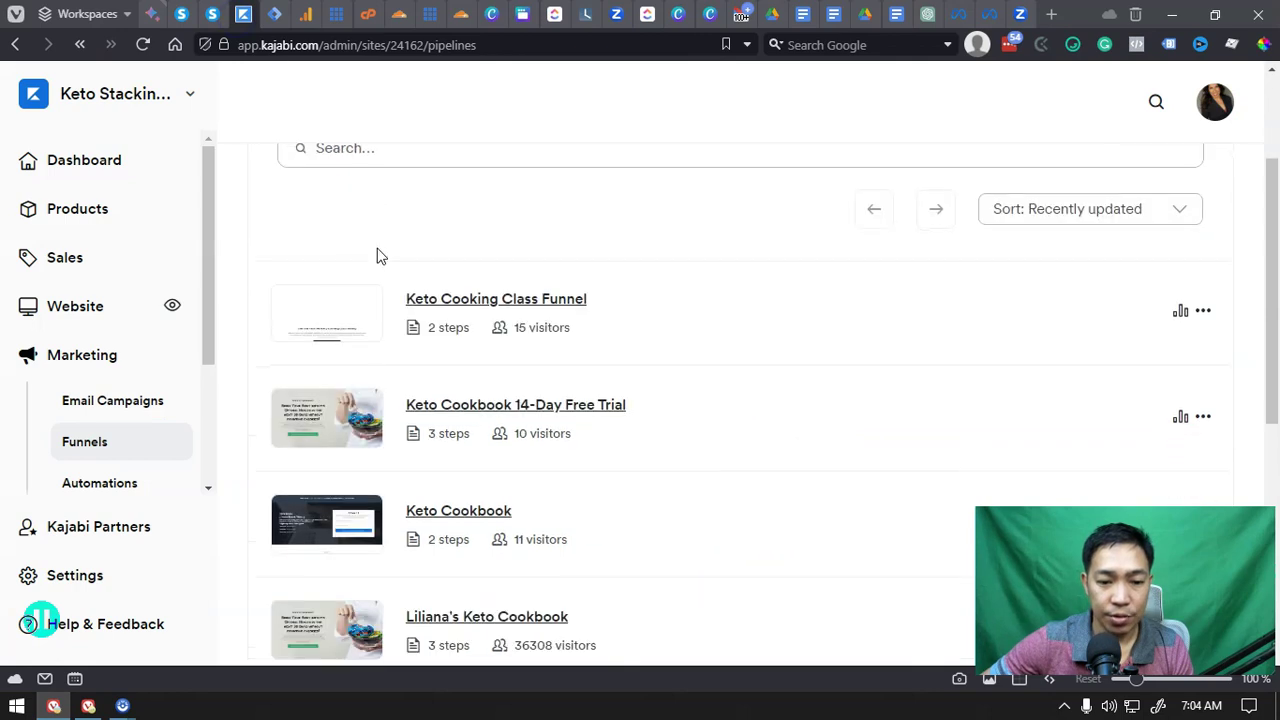
{"action": "scroll", "coordinate": [771, 296], "scroll_direction": "up", "scroll_amount": 3}
{"action": "left_click", "coordinate": [1169, 198]}
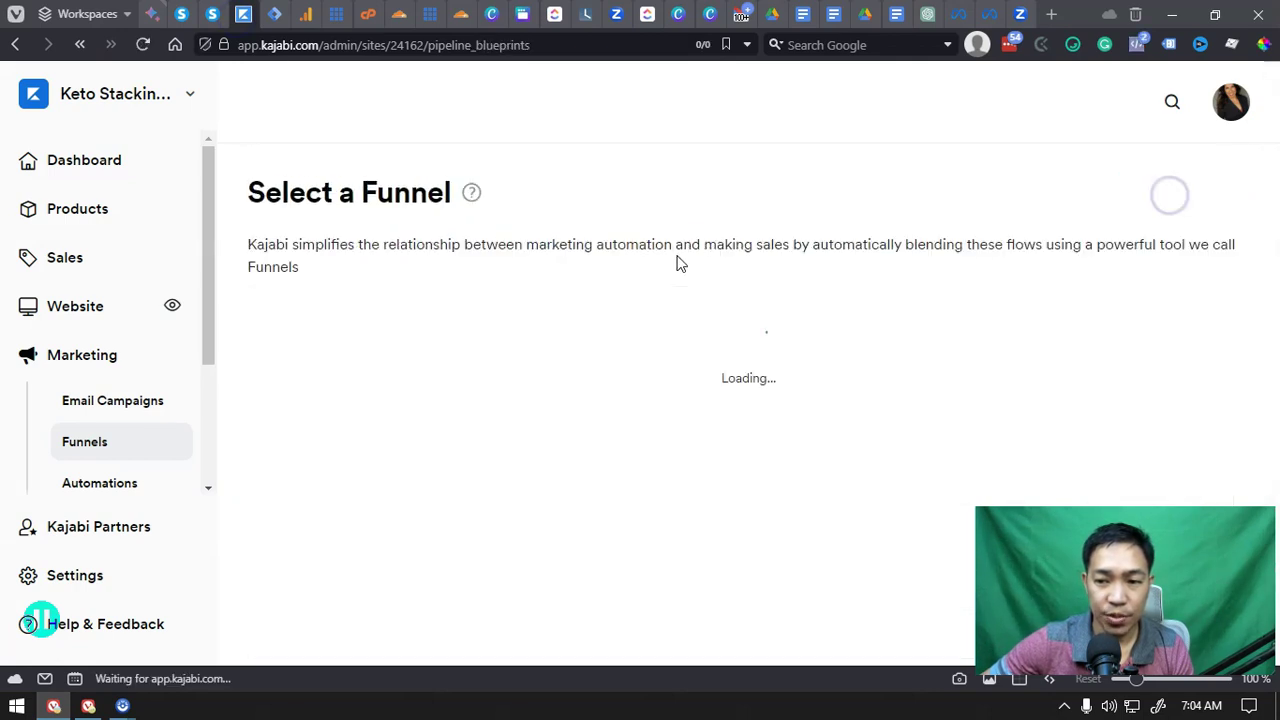
Step: Find the Zoom Webinar blueprint, look over its funnel creation form, and close the form without filling it in
{"action": "scroll", "coordinate": [586, 300], "scroll_direction": "down", "scroll_amount": 3}
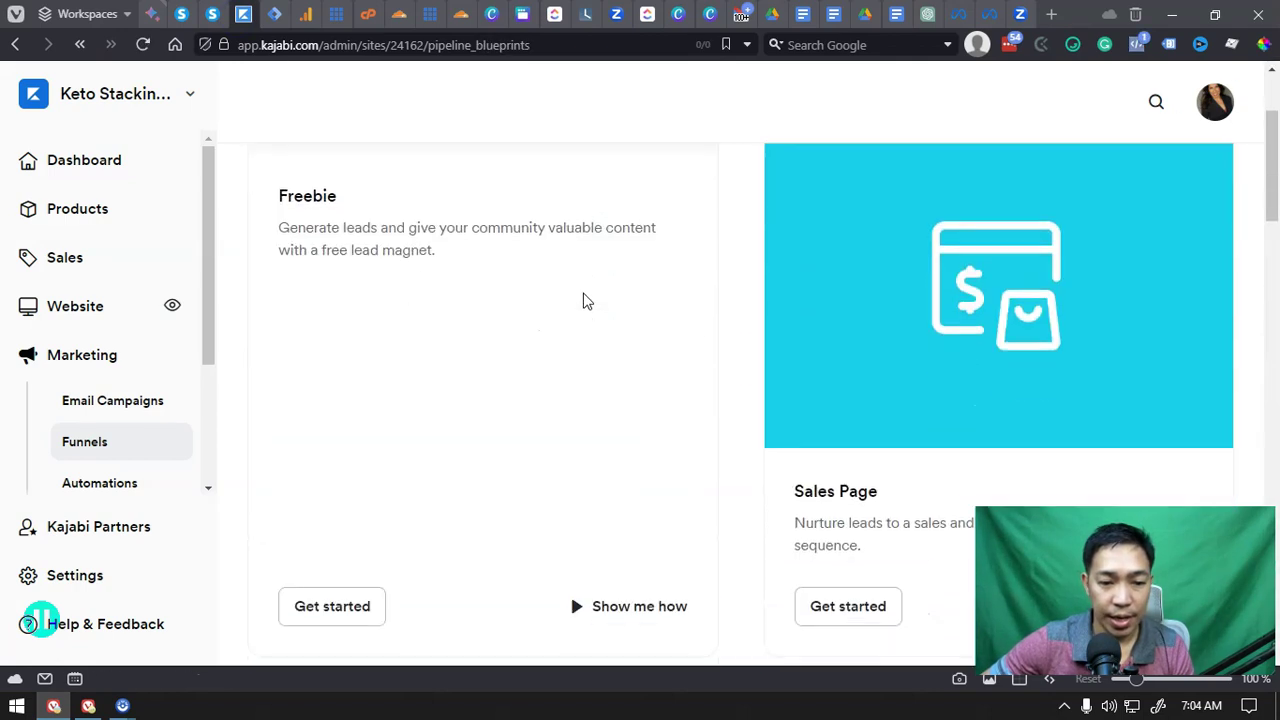
{"action": "scroll", "coordinate": [928, 305], "scroll_direction": "down", "scroll_amount": 8}
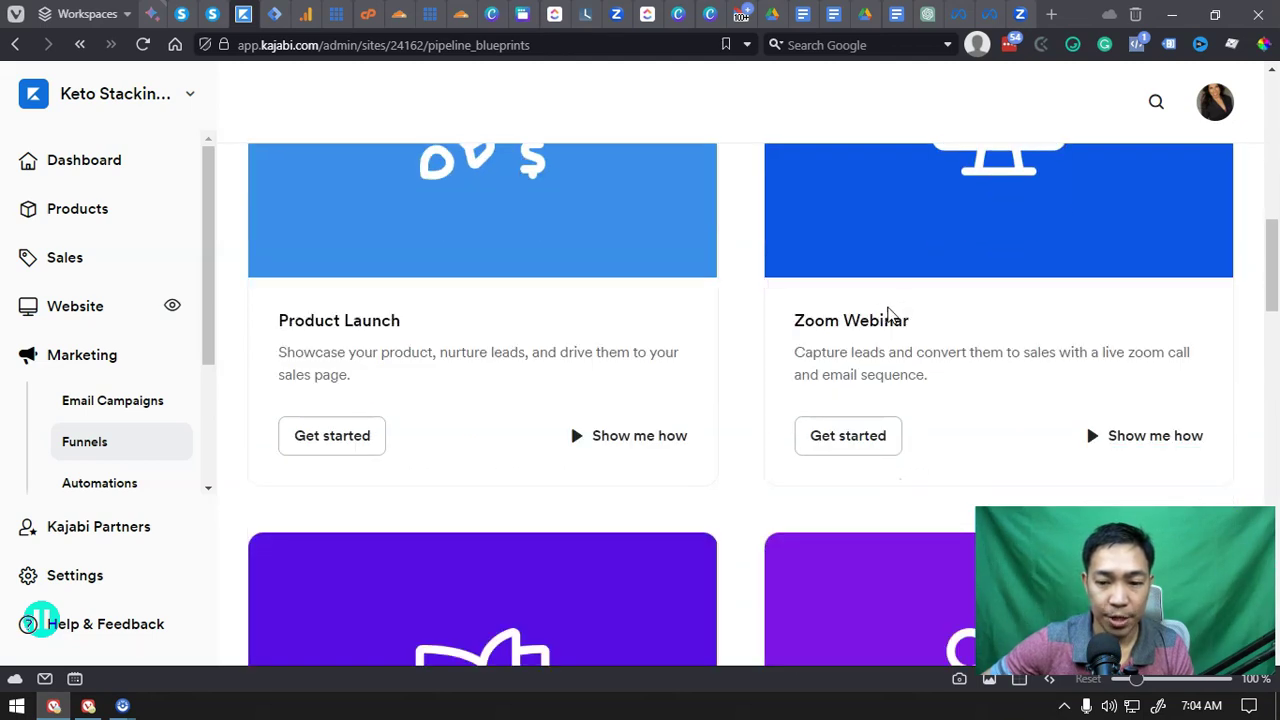
{"action": "scroll", "coordinate": [888, 240], "scroll_direction": "up", "scroll_amount": 2}
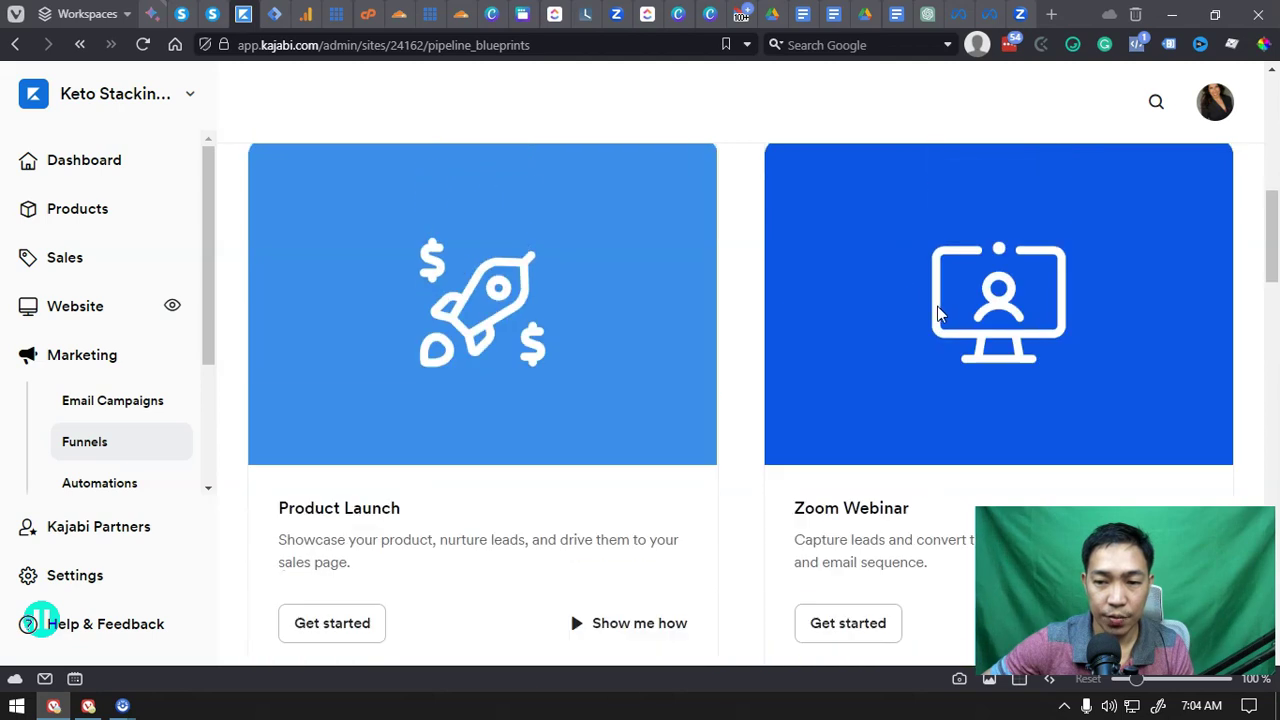
{"action": "scroll", "coordinate": [921, 300], "scroll_direction": "down", "scroll_amount": 2}
{"action": "scroll", "coordinate": [923, 303], "scroll_direction": "up", "scroll_amount": 2}
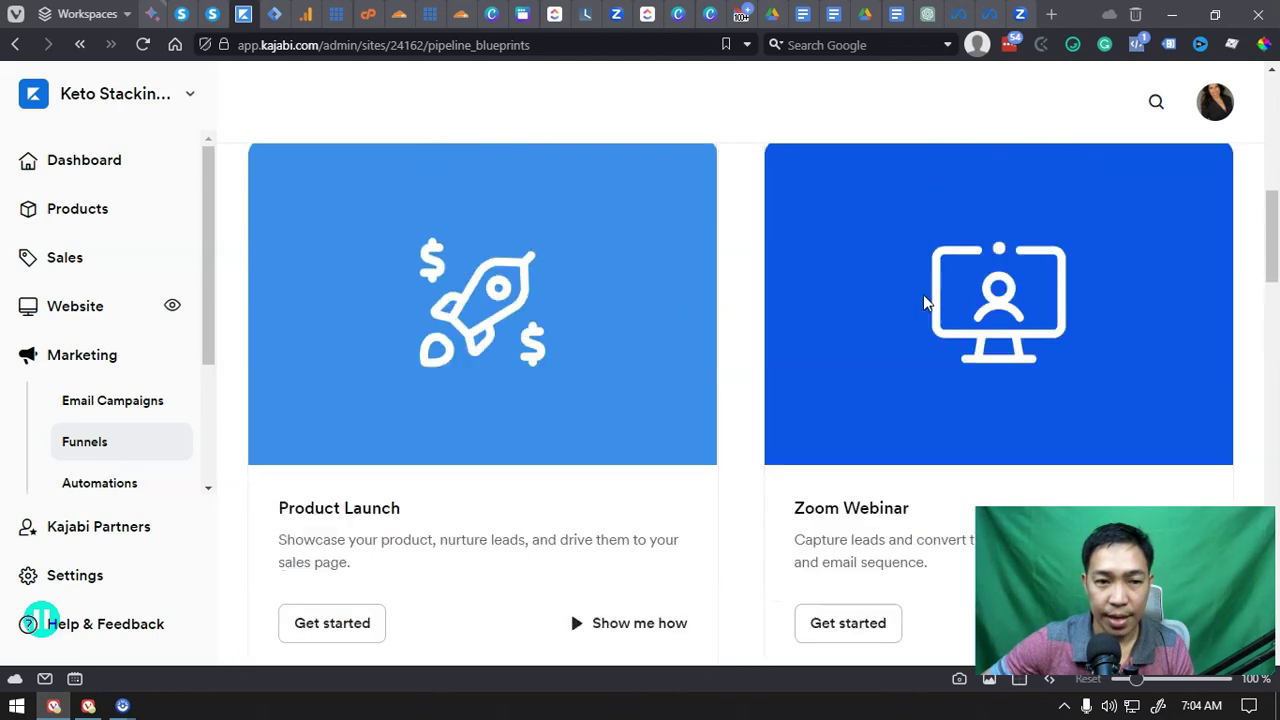
{"action": "scroll", "coordinate": [923, 300], "scroll_direction": "down", "scroll_amount": 2}
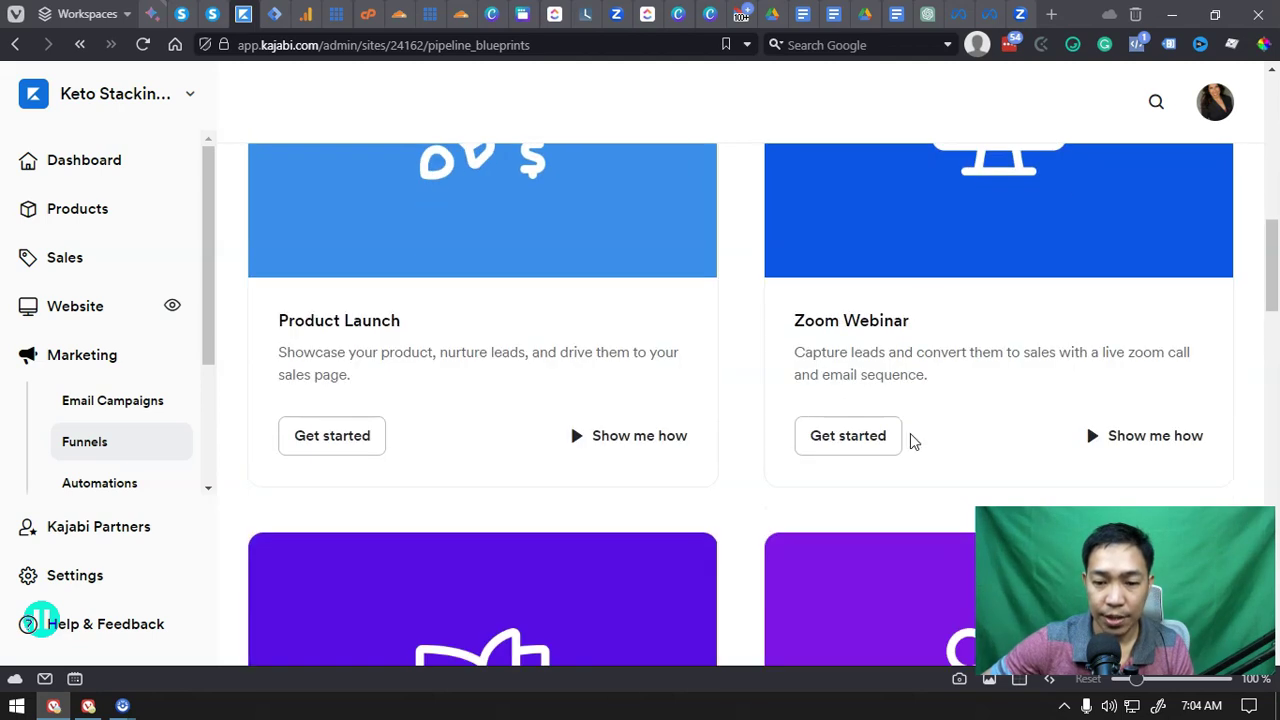
{"action": "left_click", "coordinate": [858, 443]}
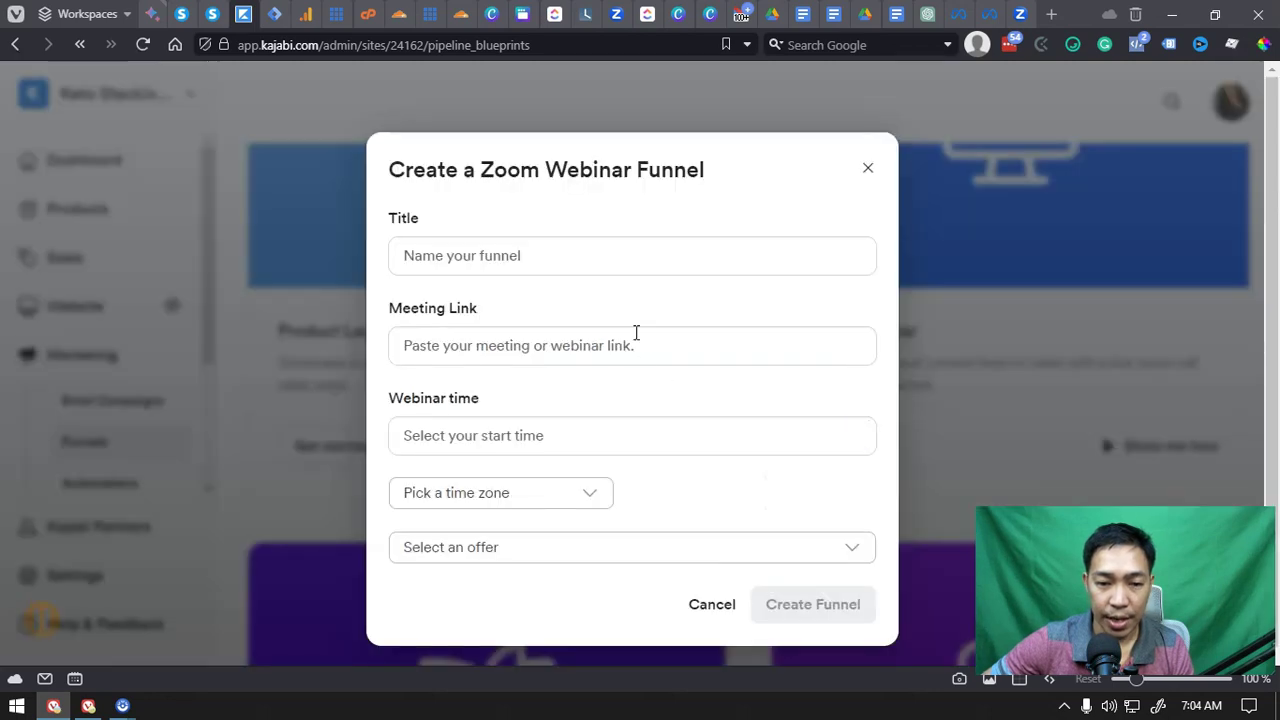
{"action": "left_click", "coordinate": [866, 172]}
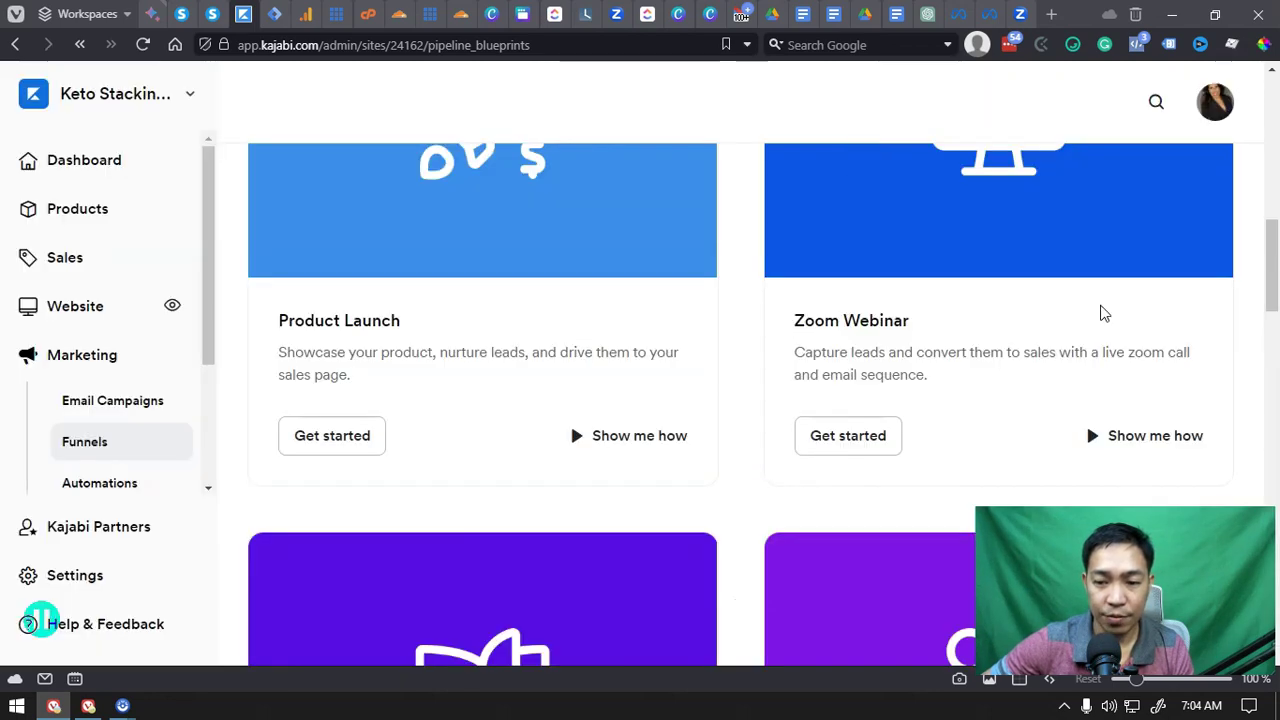
Step: Review the Zoom Webinar blueprint's explanation of its funnel stages and its video, then close it
{"action": "left_click", "coordinate": [1105, 440]}
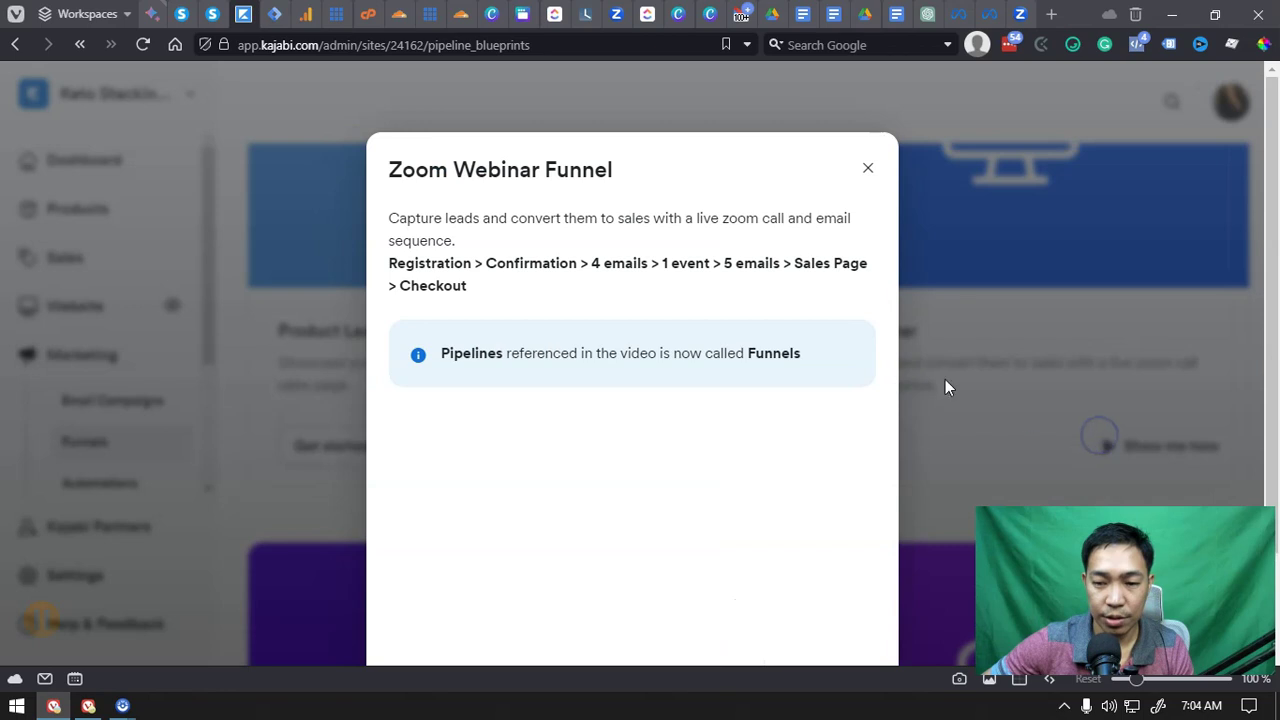
{"action": "scroll", "coordinate": [628, 310], "scroll_direction": "down", "scroll_amount": 2}
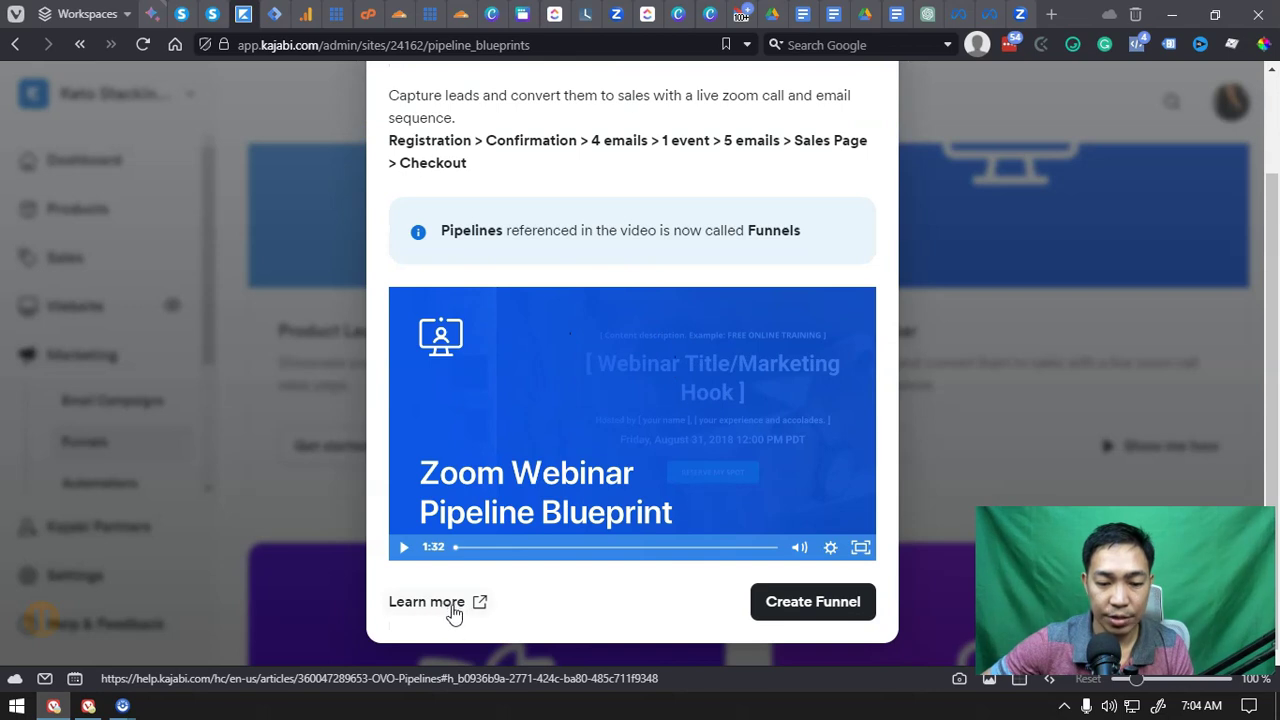
{"action": "scroll", "coordinate": [658, 483], "scroll_direction": "up", "scroll_amount": 2}
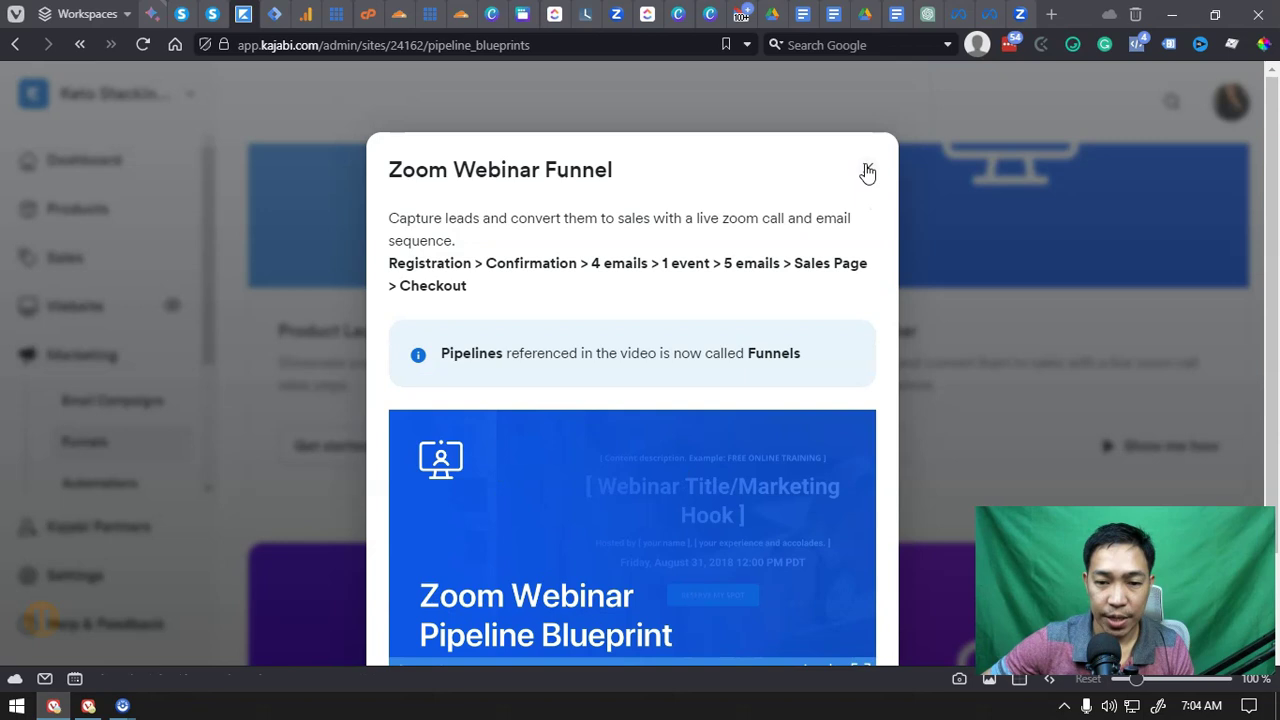
{"action": "scroll", "coordinate": [866, 171], "scroll_direction": "down", "scroll_amount": 2}
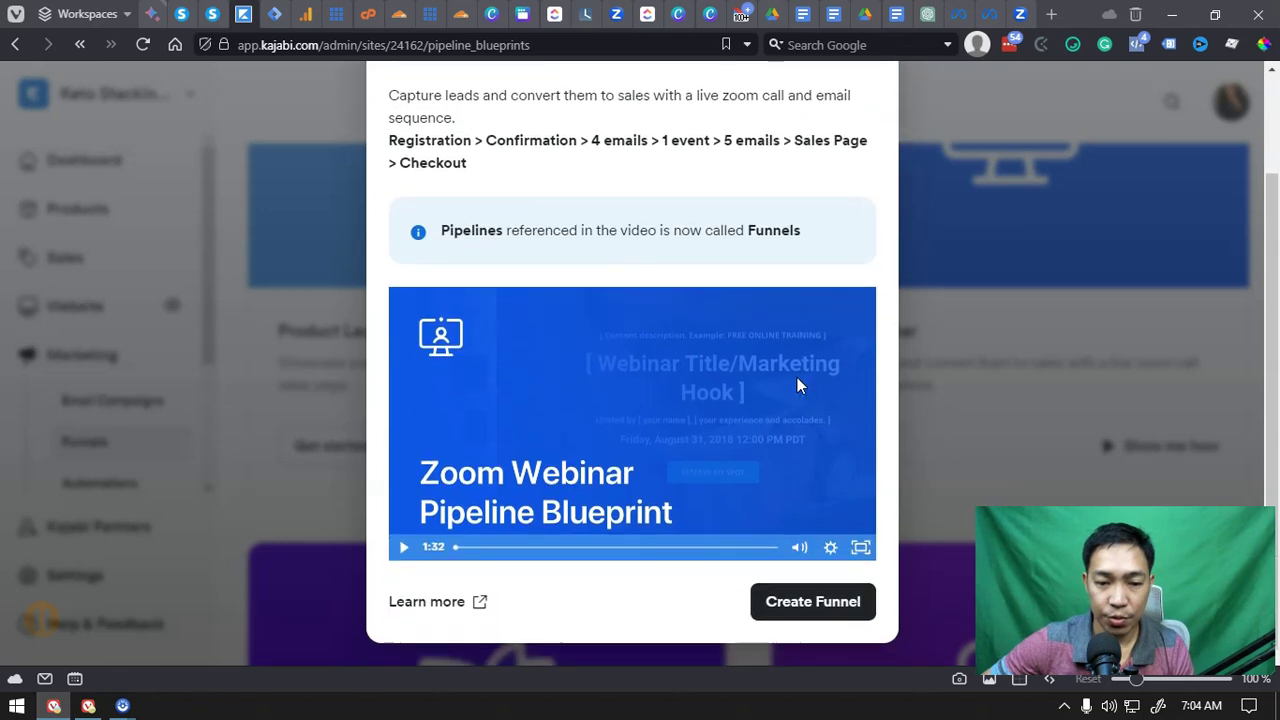
{"action": "scroll", "coordinate": [853, 176], "scroll_direction": "up", "scroll_amount": 2}
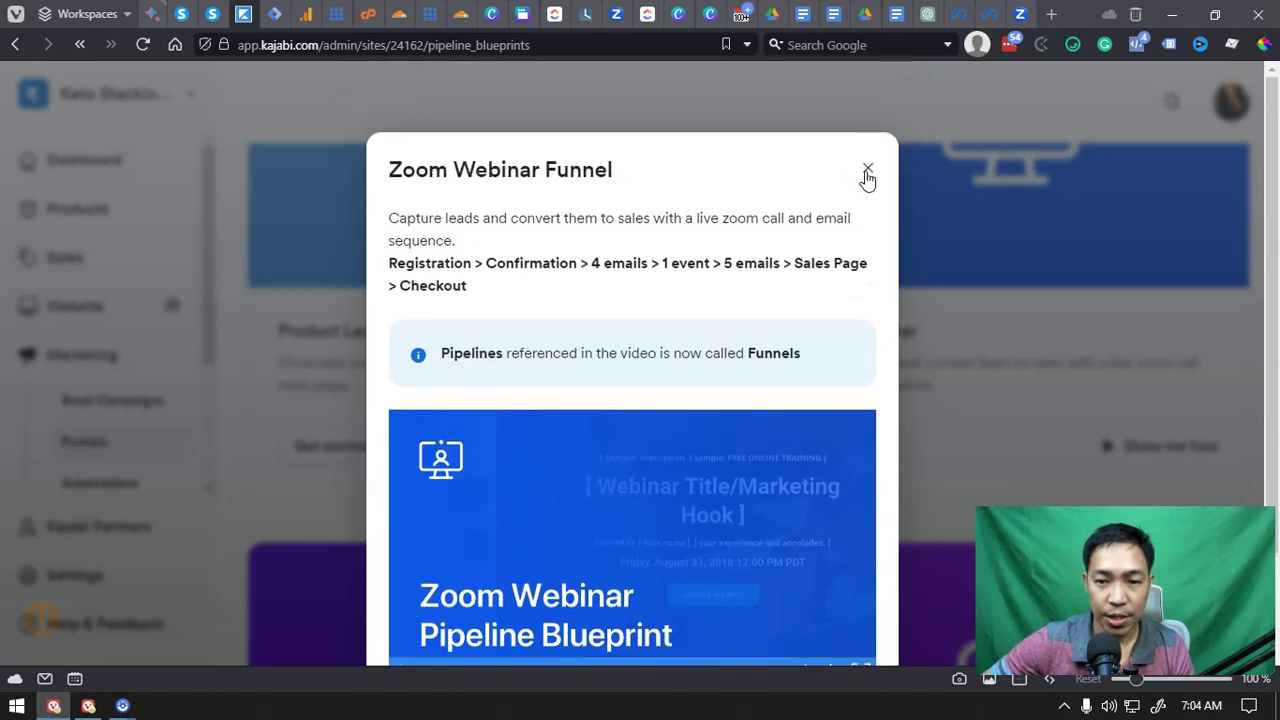
{"action": "left_click", "coordinate": [866, 171]}
Step: Start a funnel from the Zoom Webinar blueprint and enter "Name your webinar" as its title
{"action": "left_click", "coordinate": [860, 440]}
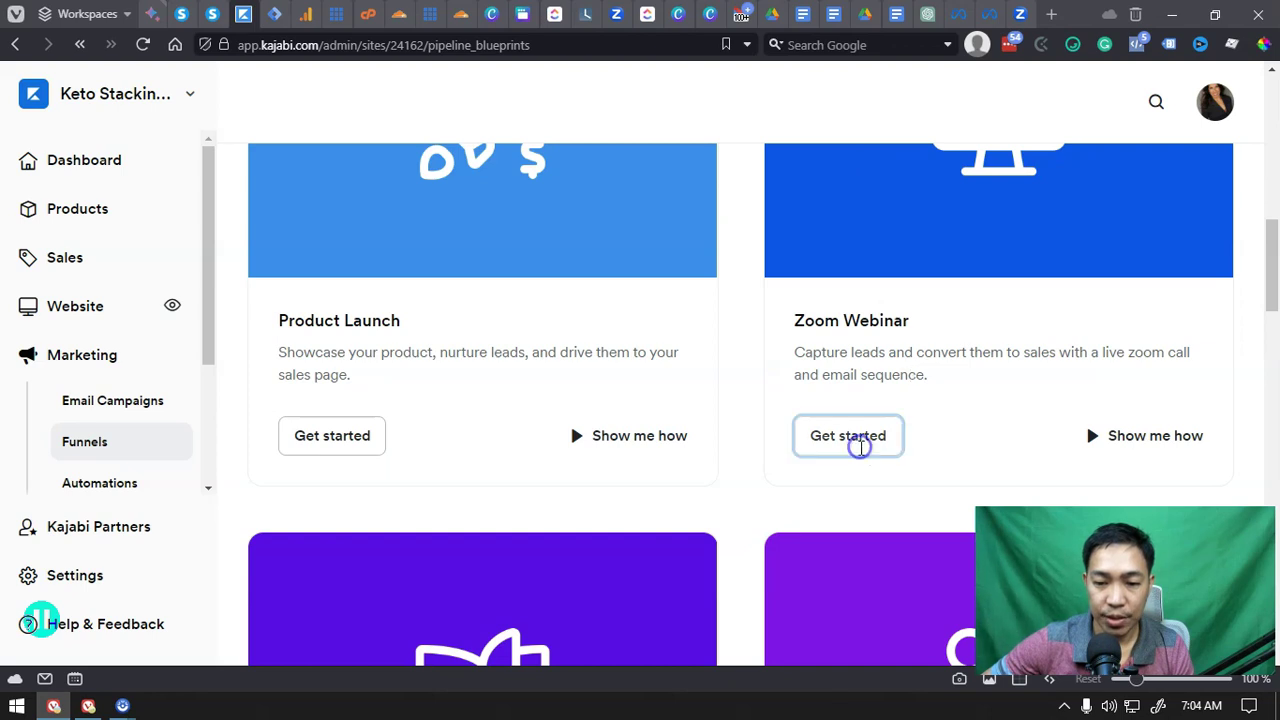
{"action": "left_click", "coordinate": [590, 250]}
{"action": "type", "text": "Name your webinar"}
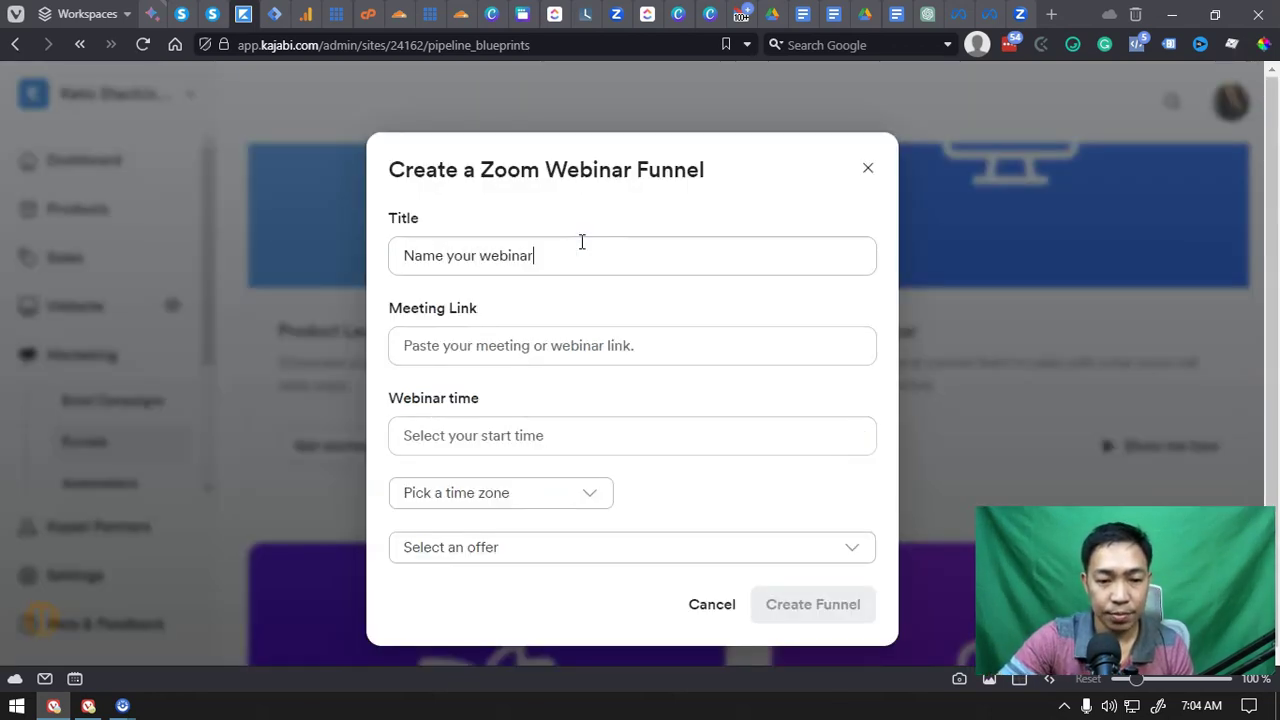
{"action": "key", "text": "Tab"}
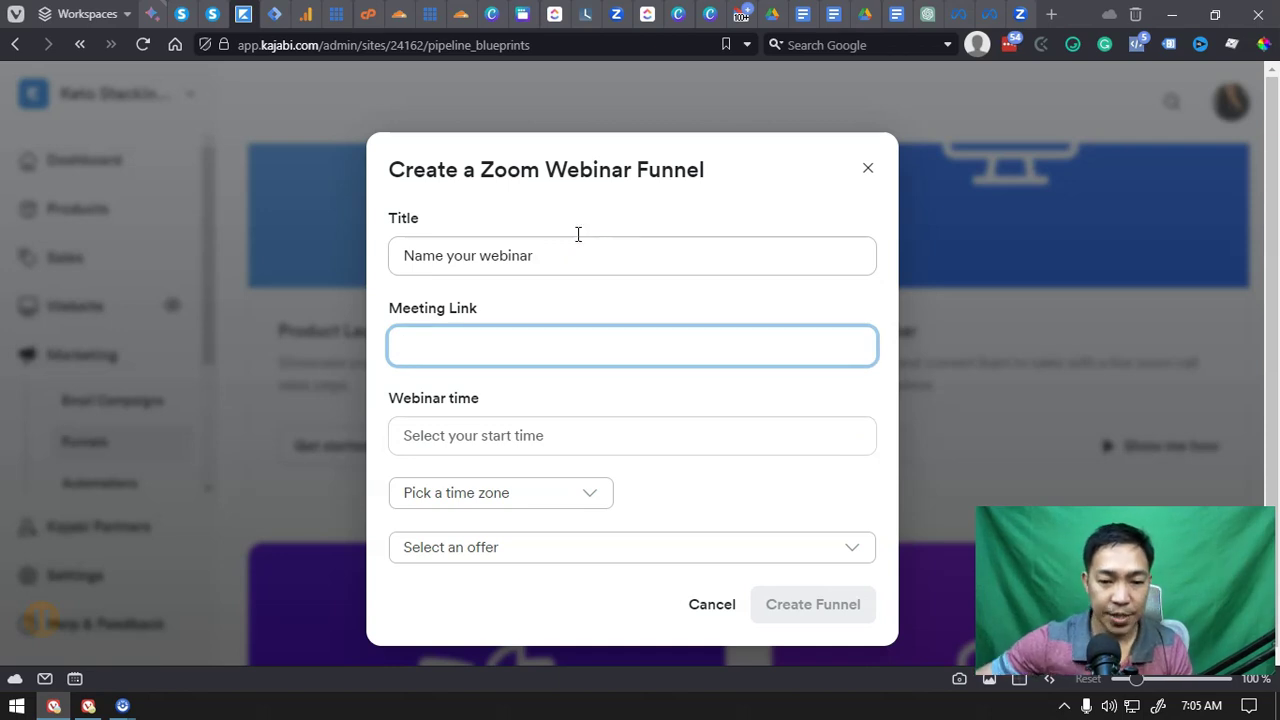
Step: Check Zoom's pricing page in its browser tab as the source of the meeting link, and return to the Kajabi funnel form
{"action": "left_click", "coordinate": [462, 324]}
{"action": "left_click", "coordinate": [549, 339]}
{"action": "left_click", "coordinate": [1020, 14]}
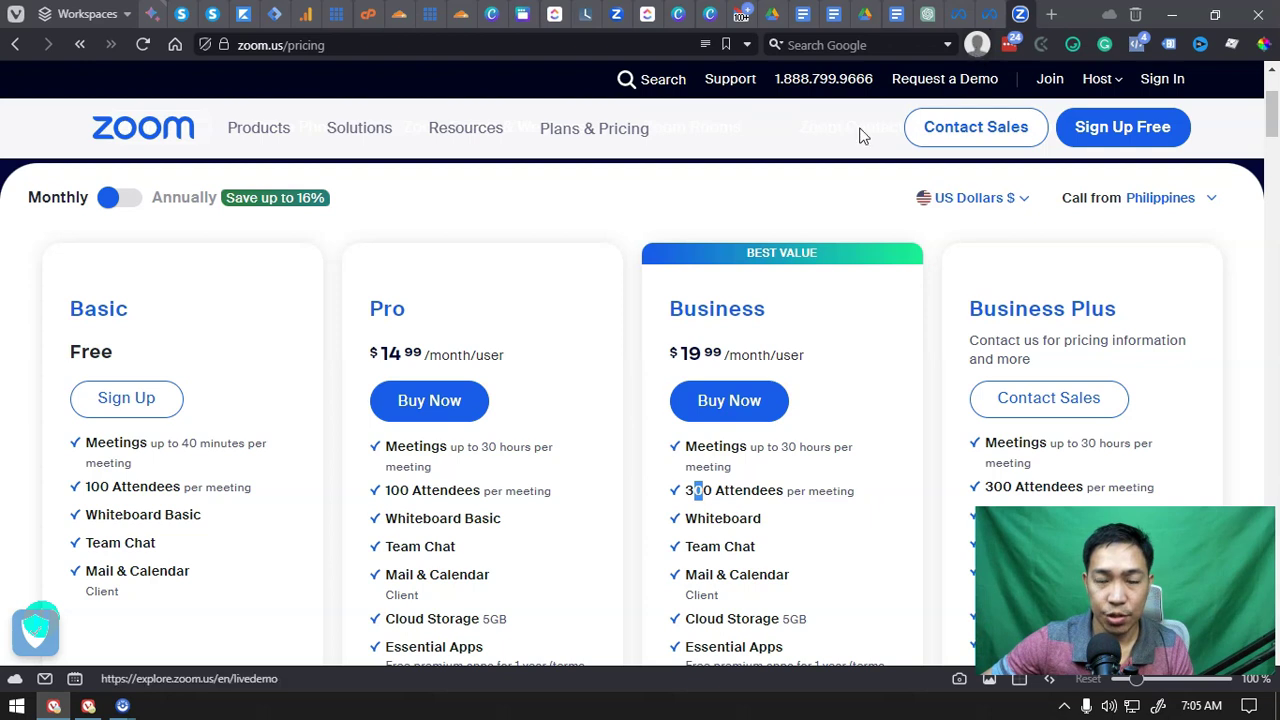
{"action": "left_click", "coordinate": [240, 18]}
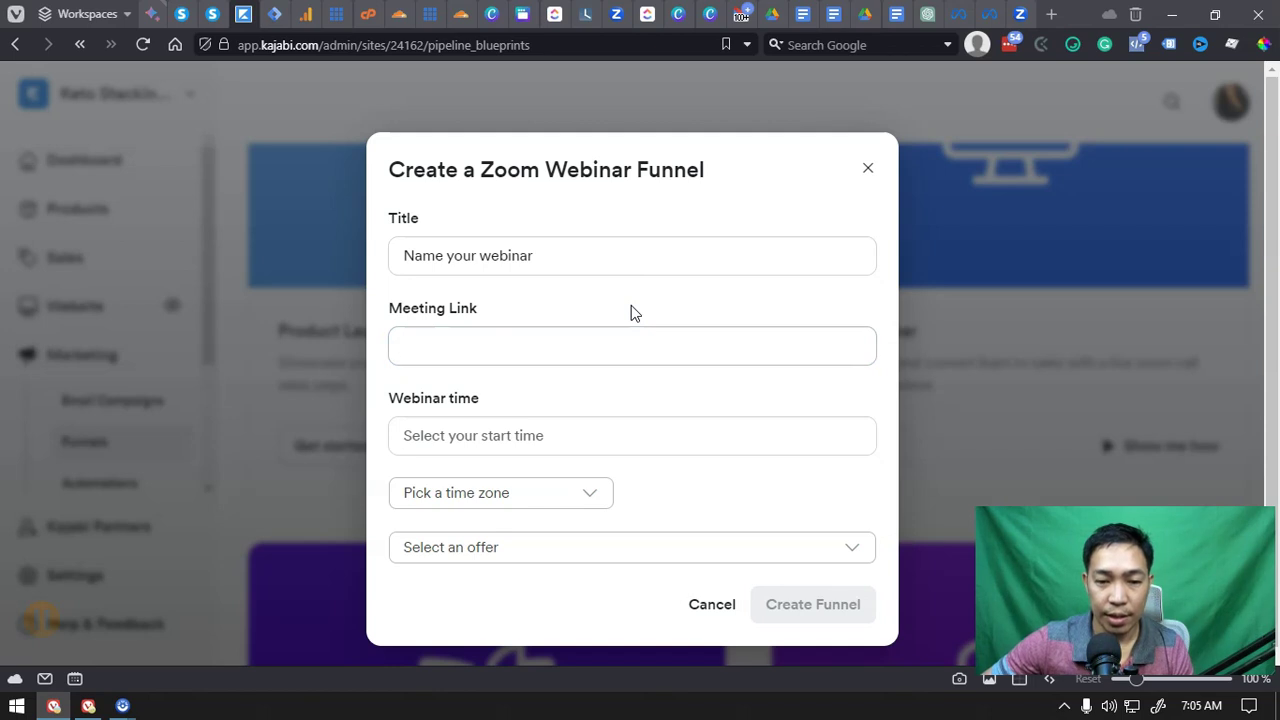
{"action": "left_click", "coordinate": [486, 434]}
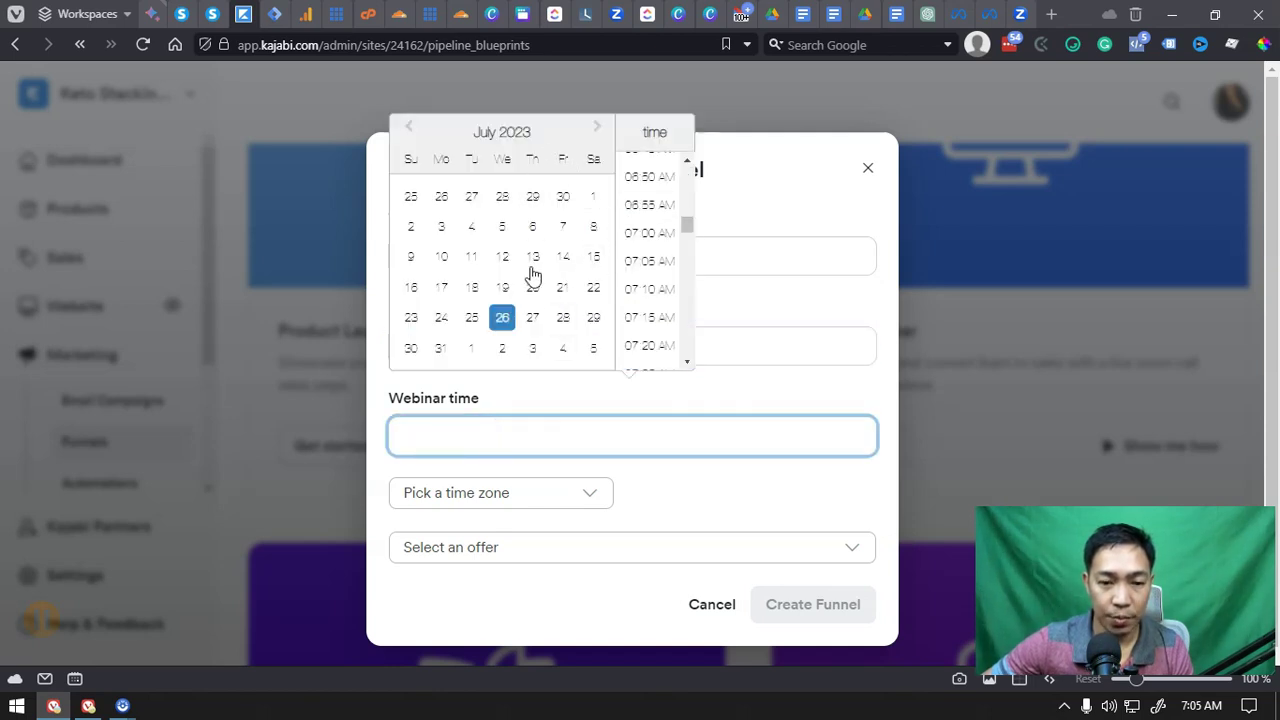
{"action": "left_click", "coordinate": [504, 317]}
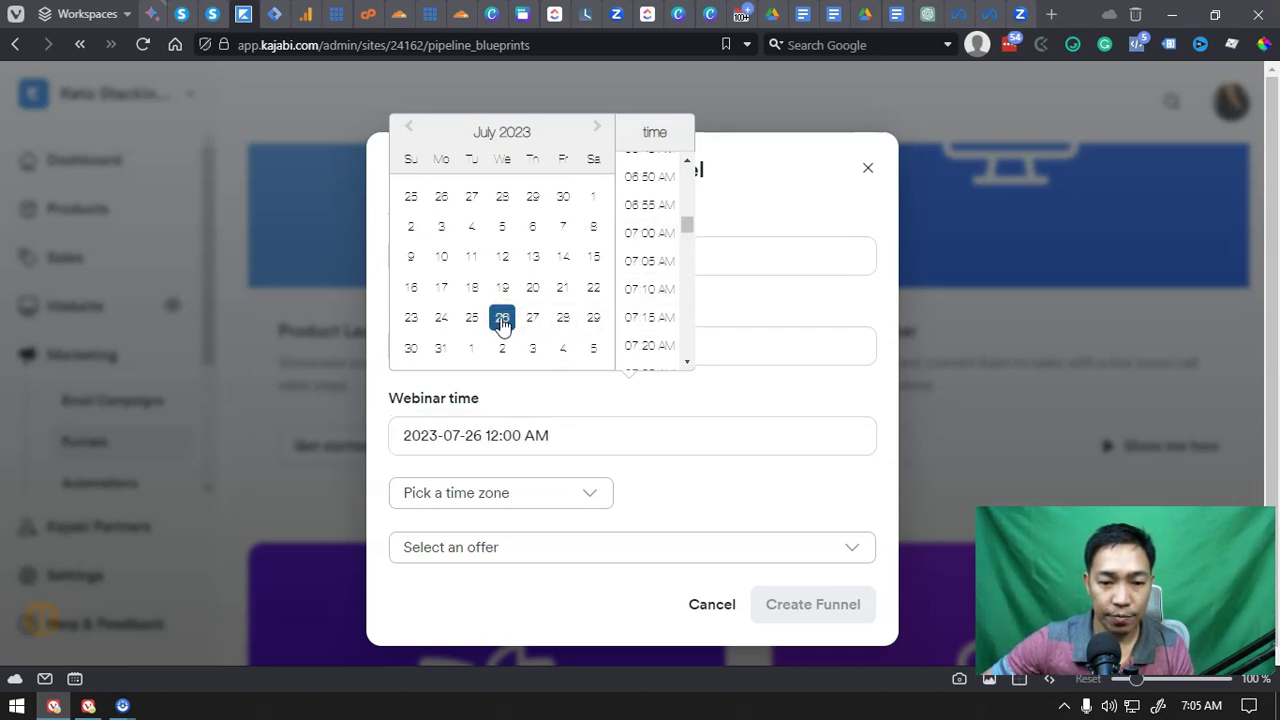
{"action": "left_click_drag", "start_coordinate": [684, 224], "coordinate": [680, 329]}
{"action": "scroll", "coordinate": [651, 235], "scroll_direction": "up", "scroll_amount": 4}
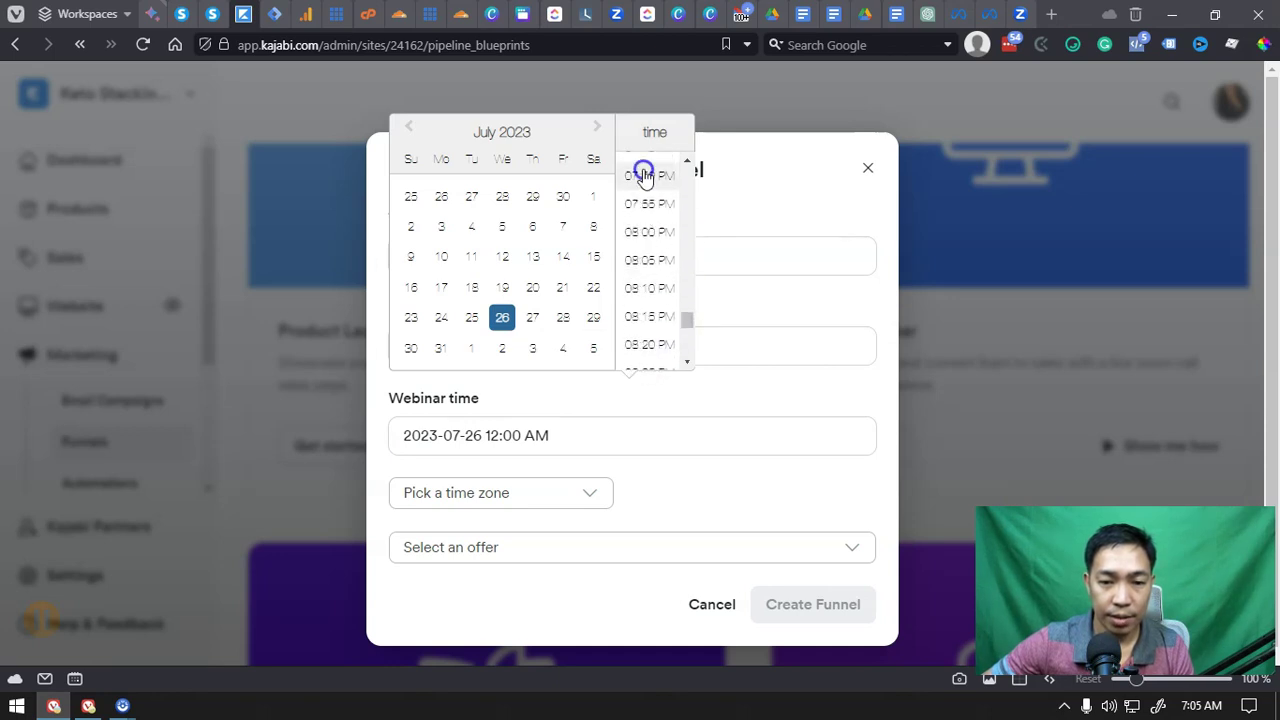
{"action": "left_click", "coordinate": [646, 172]}
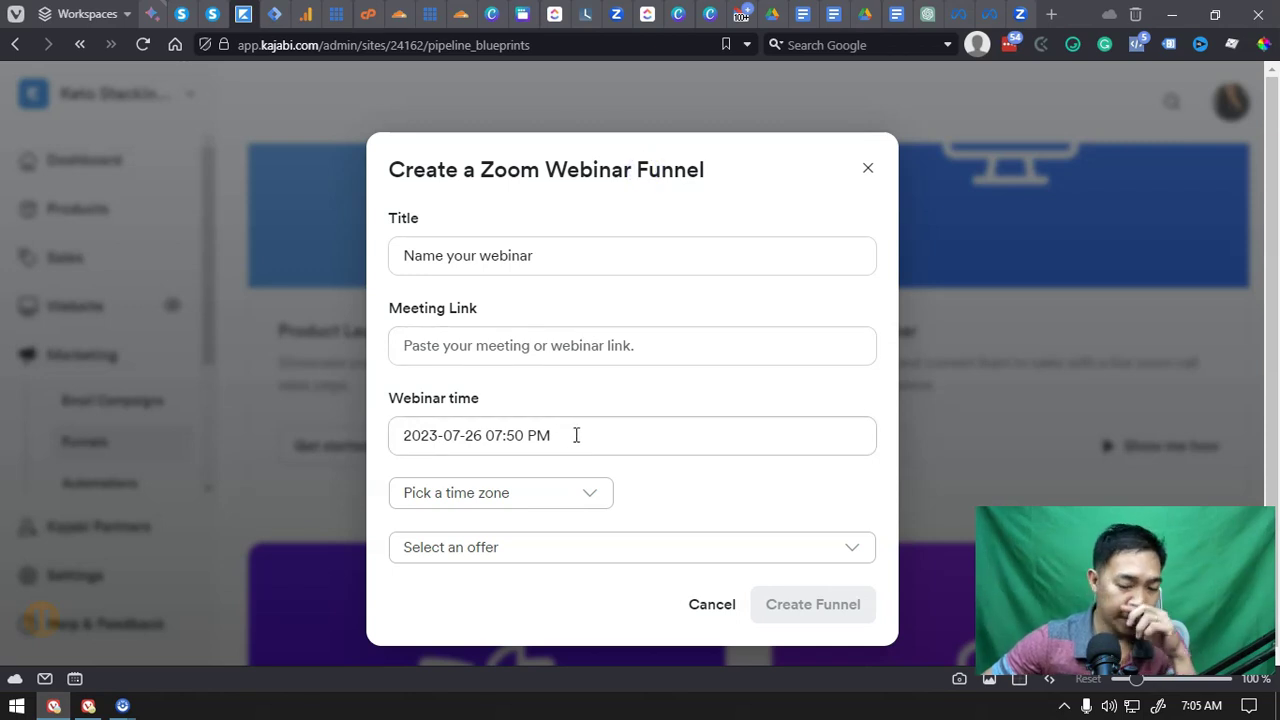
Step: Search the time zones for "pacifi" and choose (GMT-7:00) Pacific Time (US & Canada) for the webinar
{"action": "left_click", "coordinate": [497, 499]}
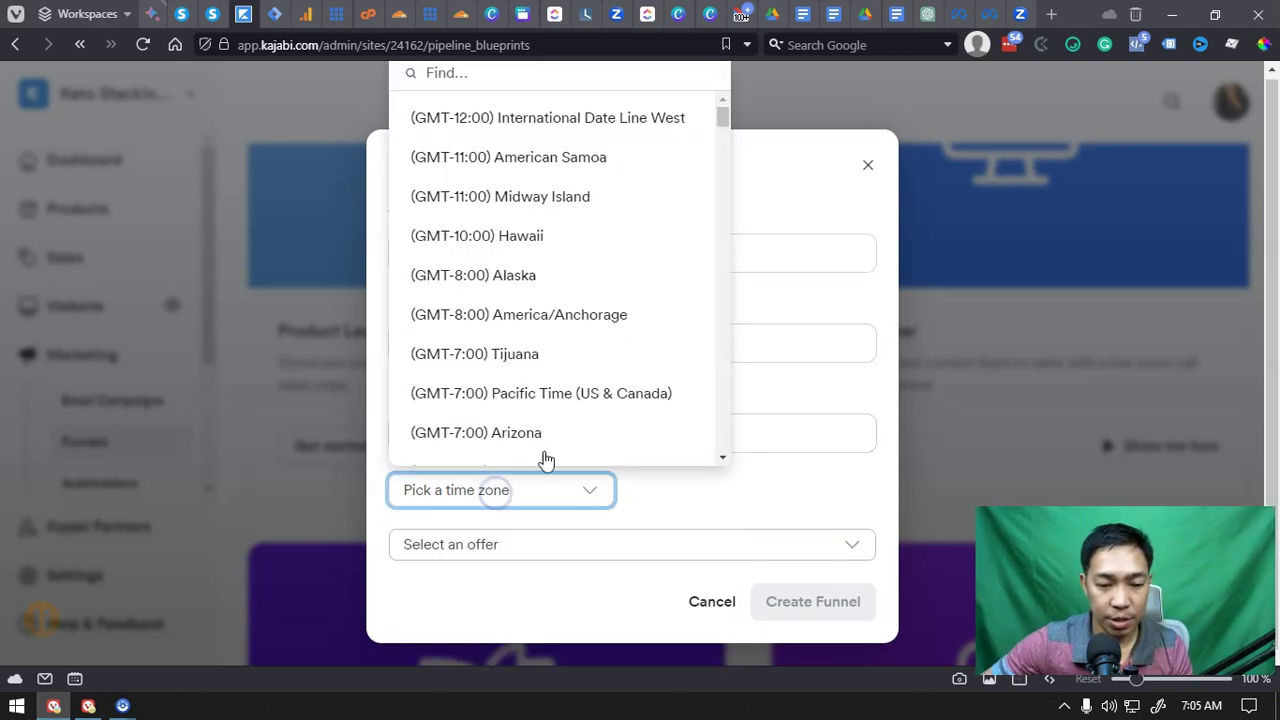
{"action": "left_click", "coordinate": [539, 73]}
{"action": "type", "text": "paciri"}
{"action": "key", "text": "BackSpace"}
{"action": "key", "text": "BackSpace"}
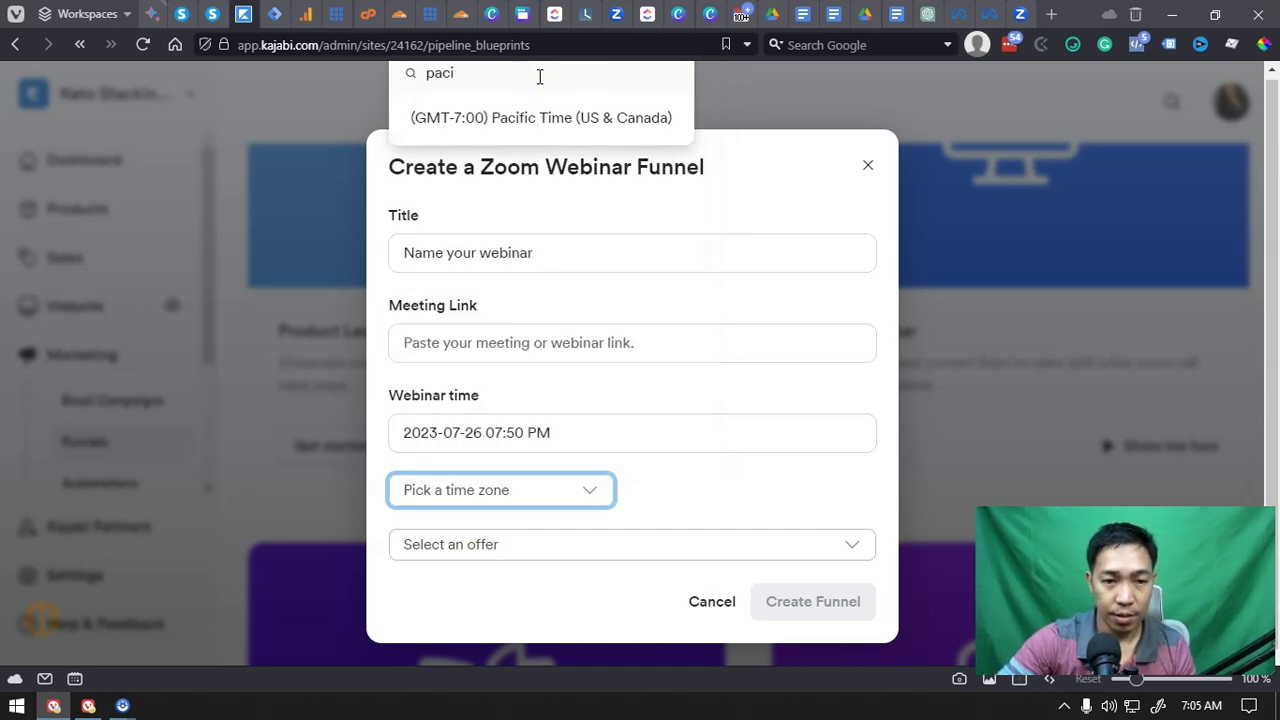
{"action": "type", "text": "fi"}
{"action": "left_click", "coordinate": [543, 116]}
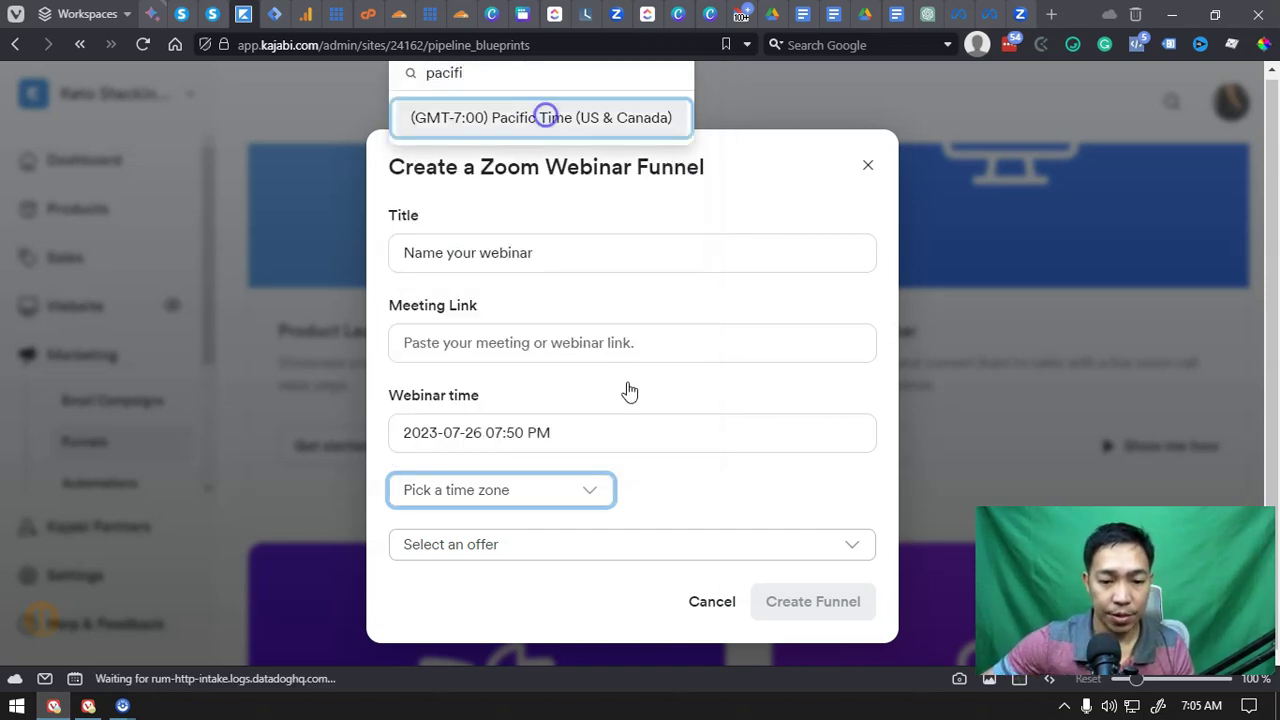
Step: Look through the available offers and select Special_Membership Offer for the webinar funnel
{"action": "left_click", "coordinate": [574, 540]}
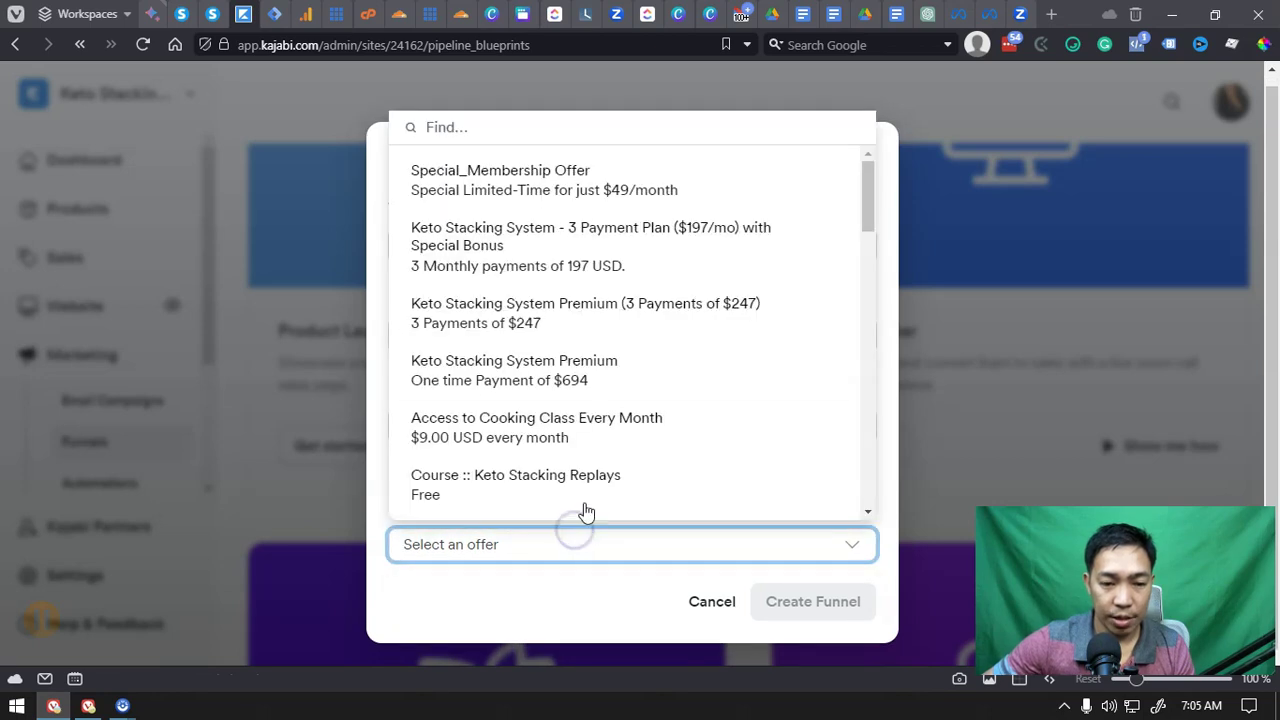
{"action": "left_click_drag", "start_coordinate": [870, 205], "coordinate": [889, 169]}
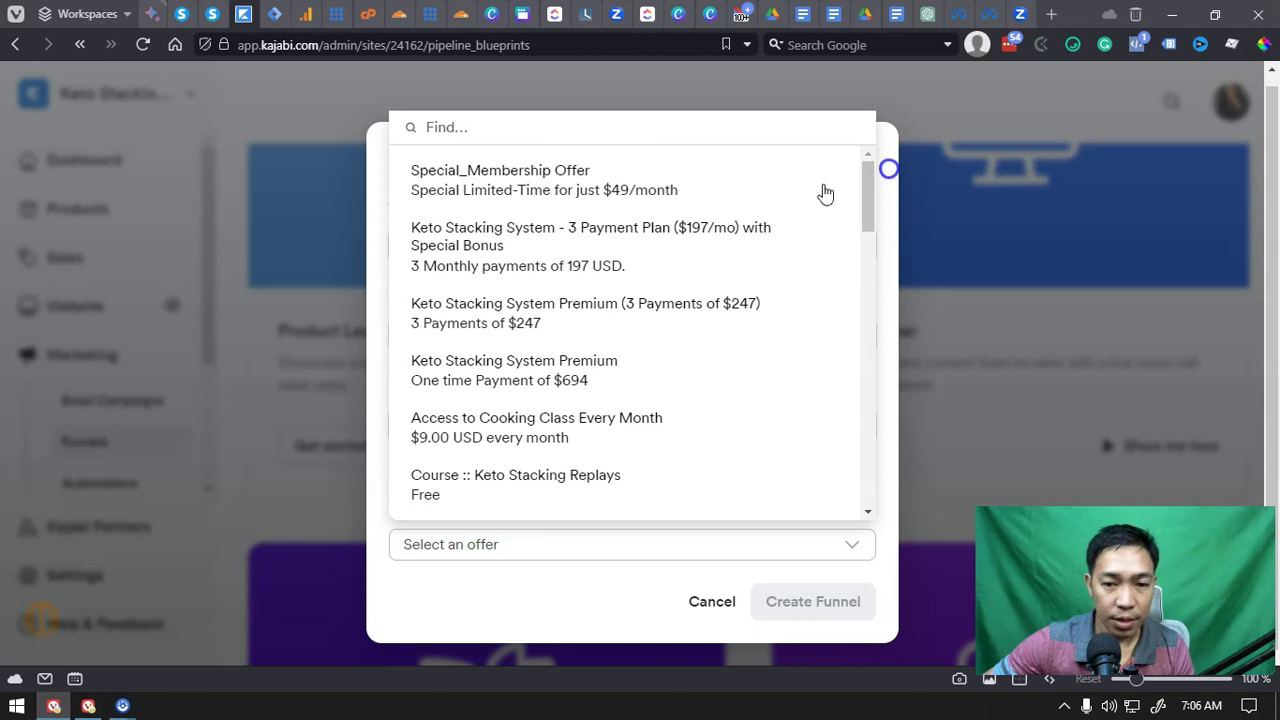
{"action": "left_click", "coordinate": [767, 194]}
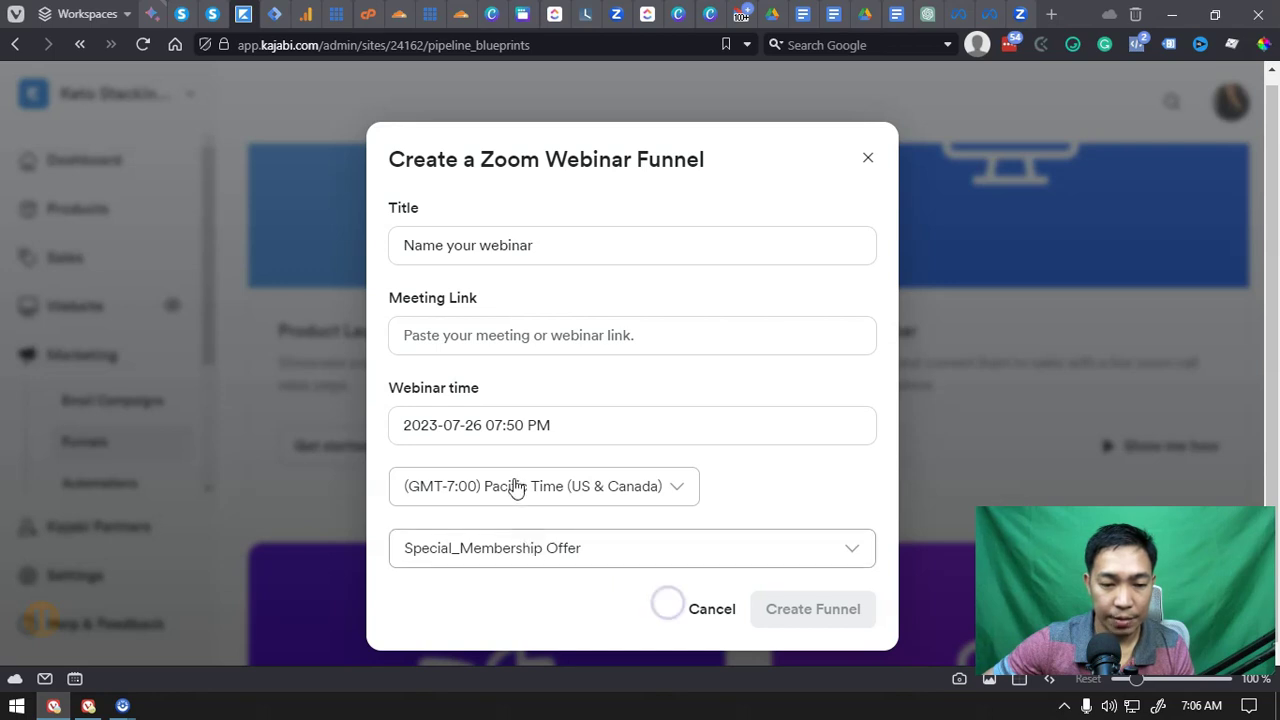
Step: Enter ### as a placeholder meeting link and create the Zoom Webinar funnel
{"action": "left_click", "coordinate": [406, 298]}
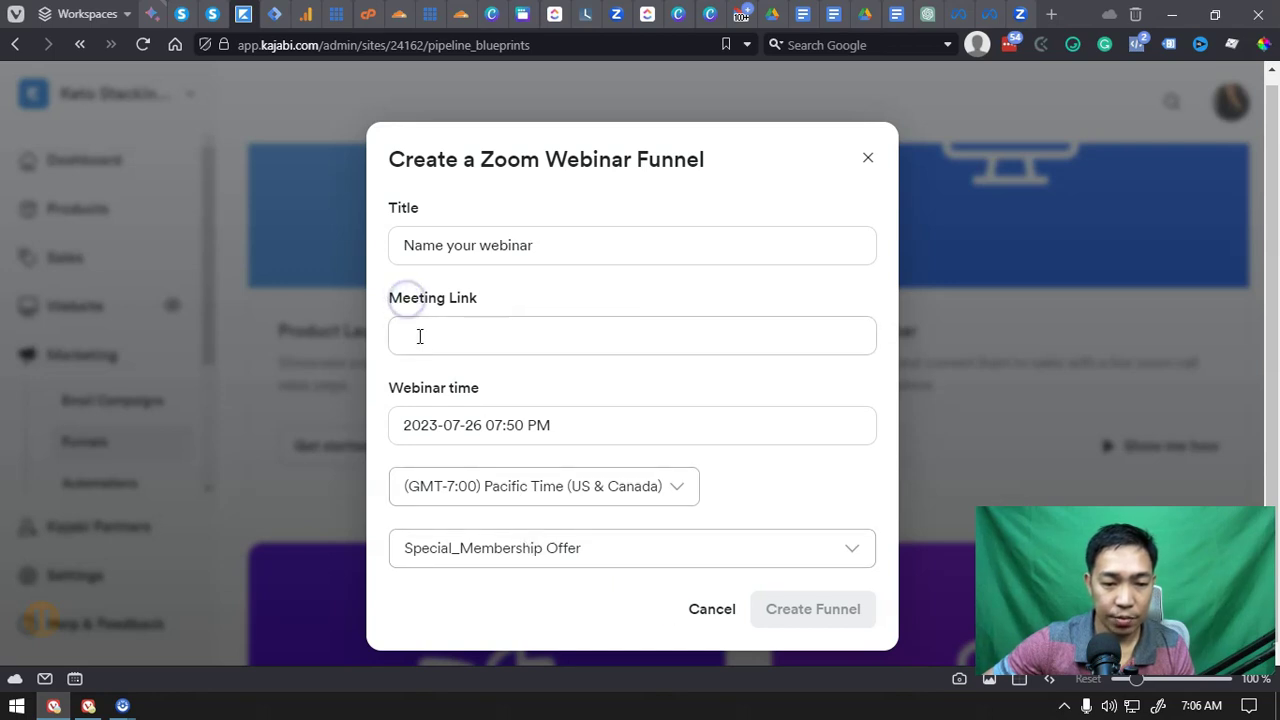
{"action": "type", "text": "#"}
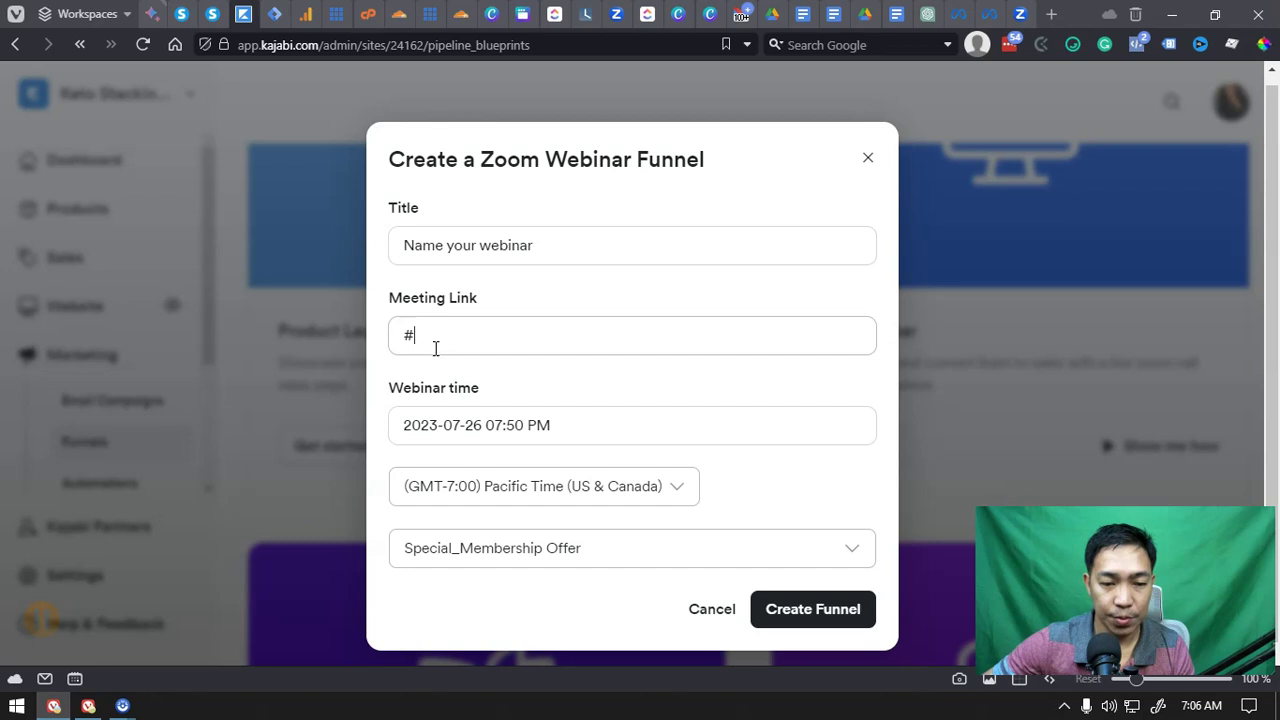
{"action": "double_click", "coordinate": [426, 332]}
{"action": "type", "text": "##"}
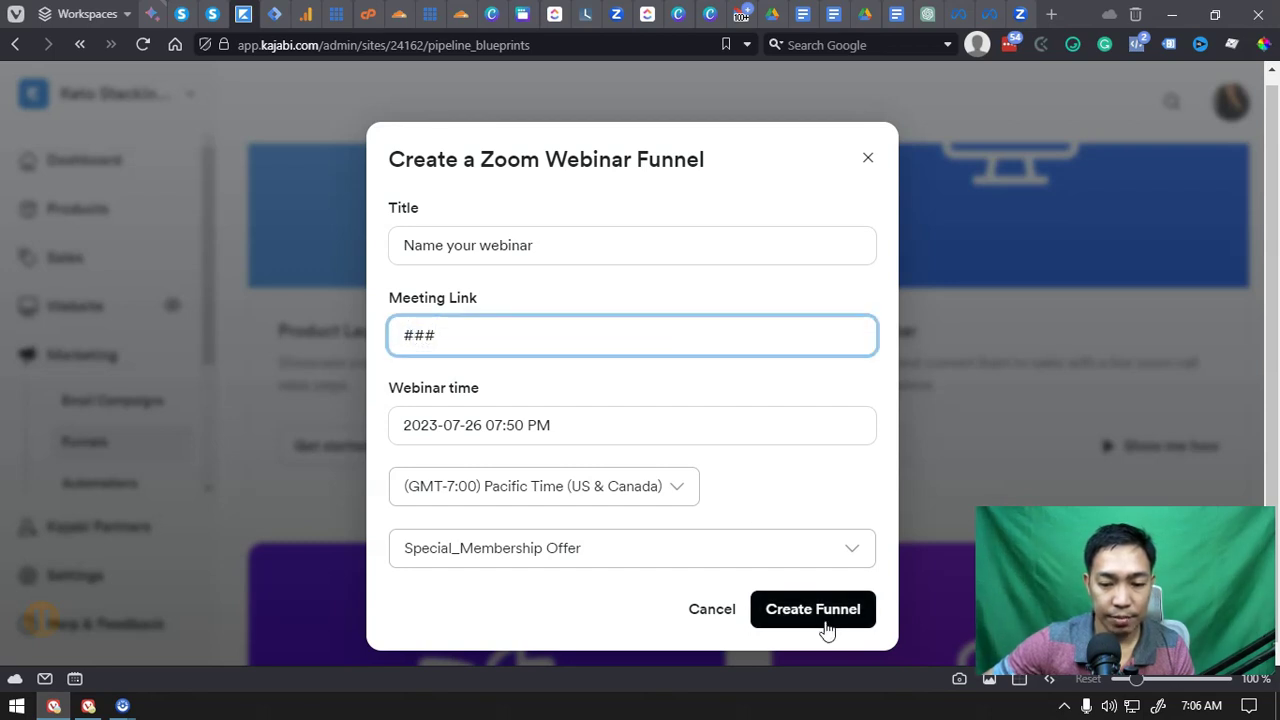
{"action": "double_click", "coordinate": [388, 330]}
{"action": "left_click", "coordinate": [790, 609]}
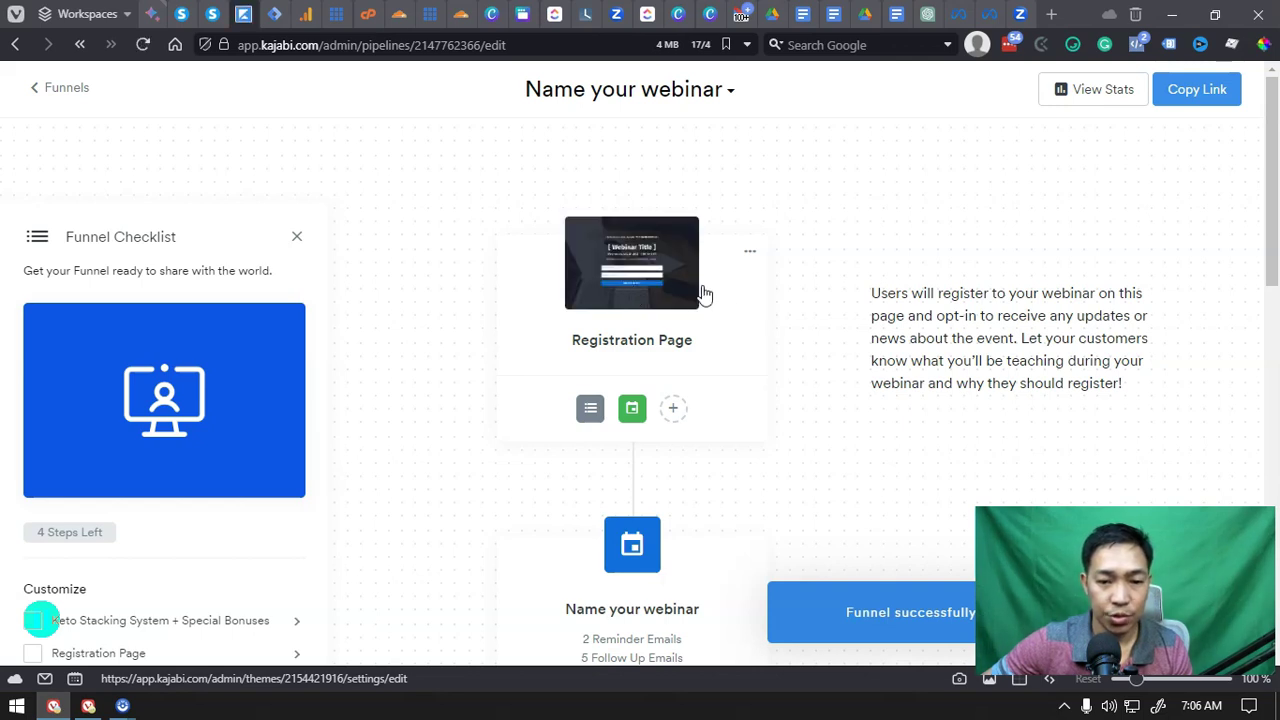
Step: Review the new funnel's stages from the Registration Page through the webinar event to the confirmation page below it
{"action": "scroll", "coordinate": [648, 338], "scroll_direction": "down", "scroll_amount": 2}
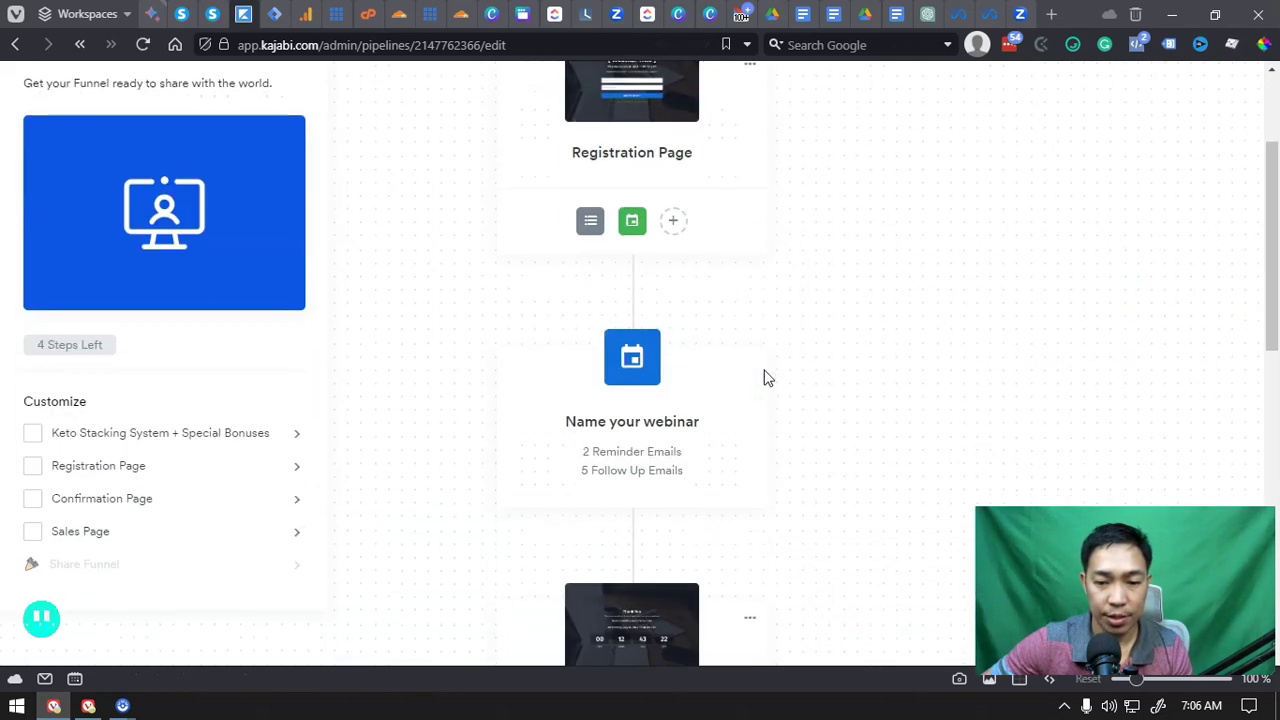
{"action": "scroll", "coordinate": [763, 374], "scroll_direction": "down", "scroll_amount": 2}
{"action": "scroll", "coordinate": [768, 377], "scroll_direction": "up", "scroll_amount": 2}
{"action": "scroll", "coordinate": [770, 378], "scroll_direction": "up", "scroll_amount": 2}
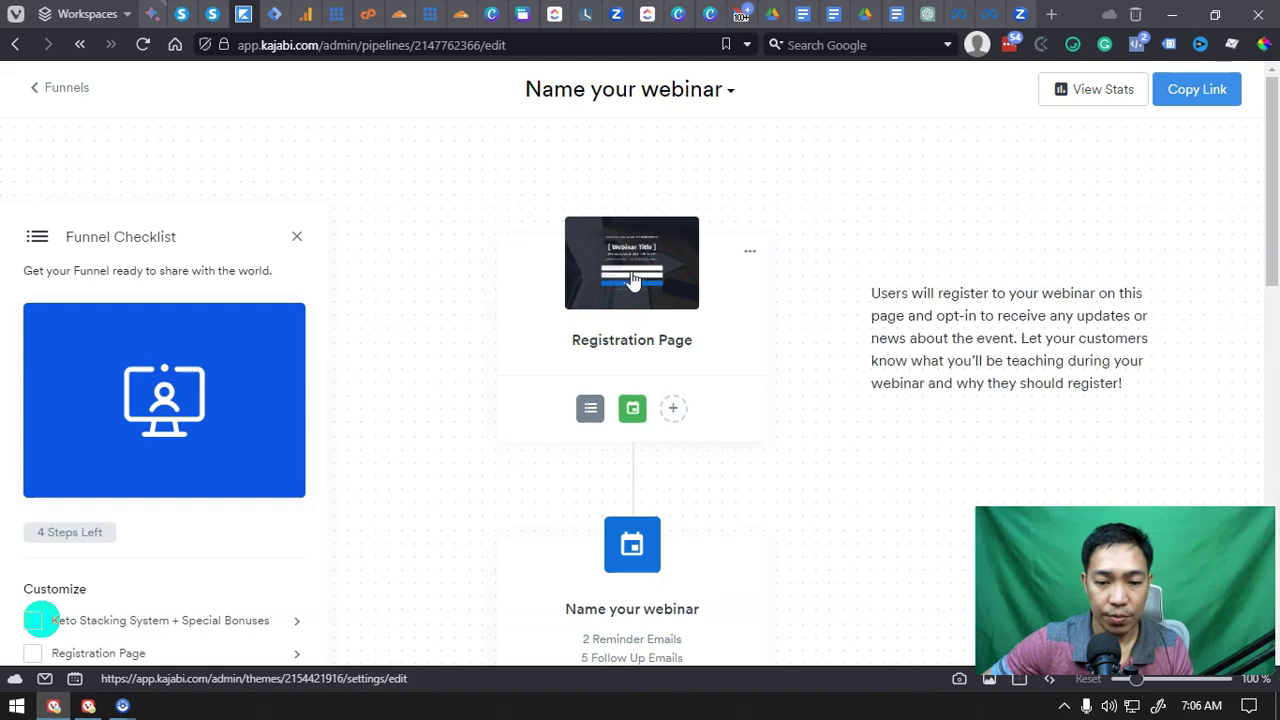
{"action": "scroll", "coordinate": [648, 291], "scroll_direction": "down", "scroll_amount": 2}
{"action": "scroll", "coordinate": [620, 270], "scroll_direction": "up", "scroll_amount": 2}
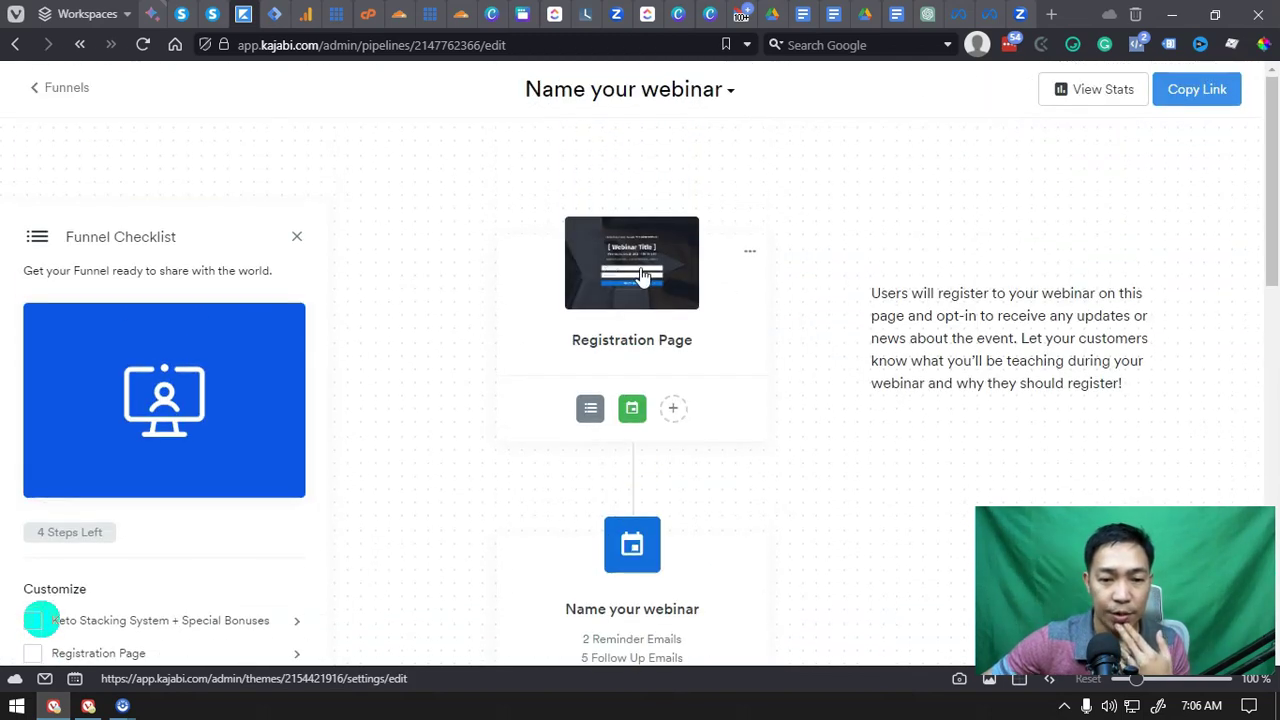
{"action": "scroll", "coordinate": [637, 289], "scroll_direction": "down", "scroll_amount": 2}
{"action": "scroll", "coordinate": [634, 290], "scroll_direction": "up", "scroll_amount": 2}
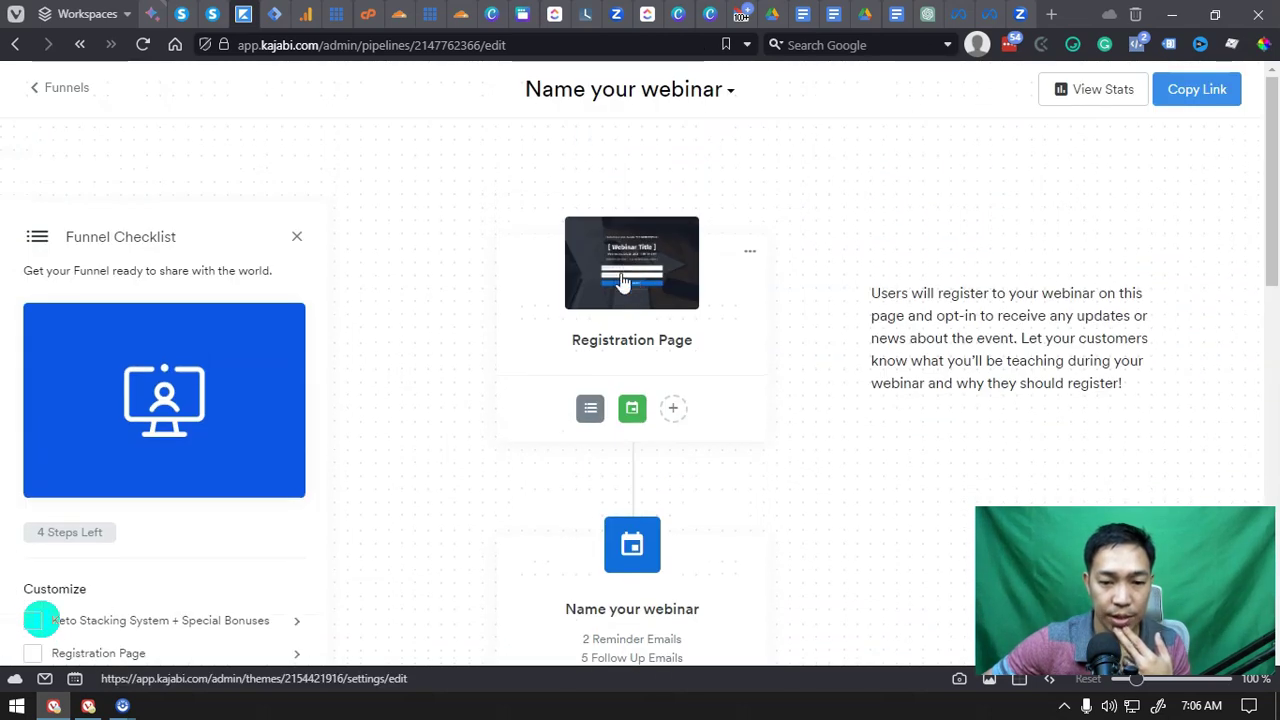
{"action": "scroll", "coordinate": [621, 284], "scroll_direction": "down", "scroll_amount": 2}
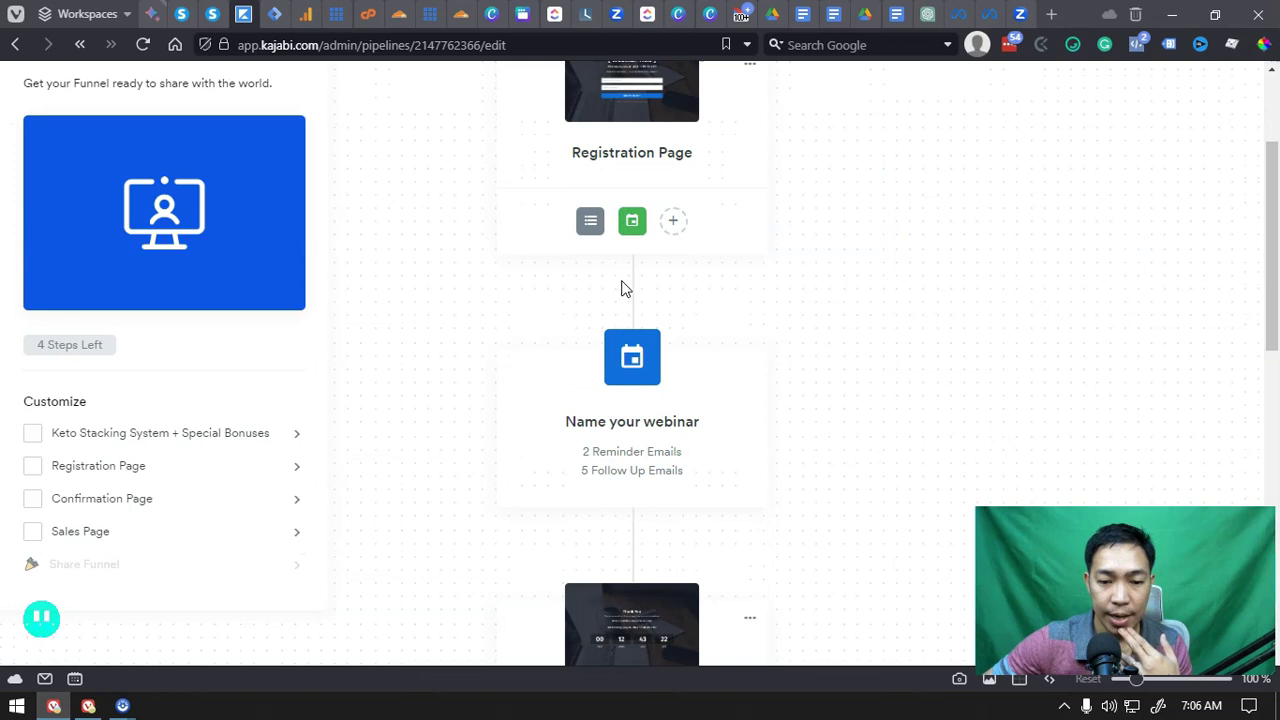
{"action": "scroll", "coordinate": [621, 289], "scroll_direction": "down", "scroll_amount": 2}
{"action": "scroll", "coordinate": [629, 210], "scroll_direction": "up", "scroll_amount": 2}
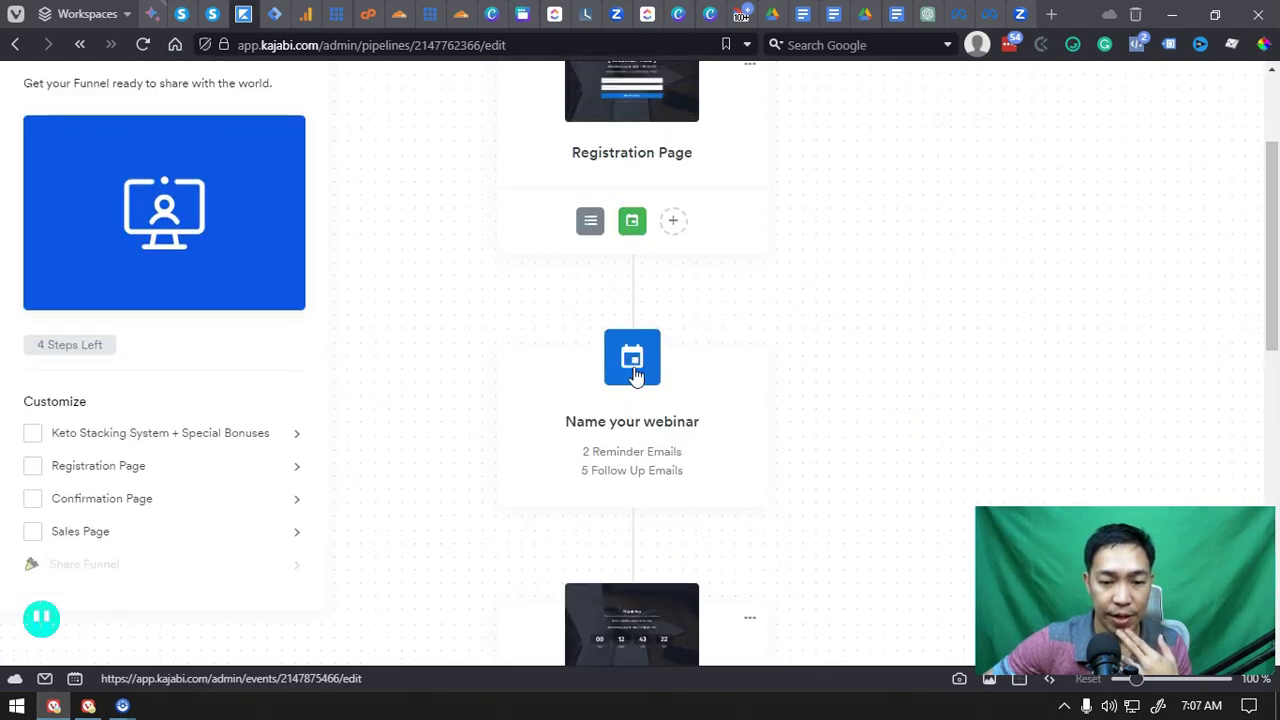
{"action": "scroll", "coordinate": [750, 220], "scroll_direction": "up", "scroll_amount": 2}
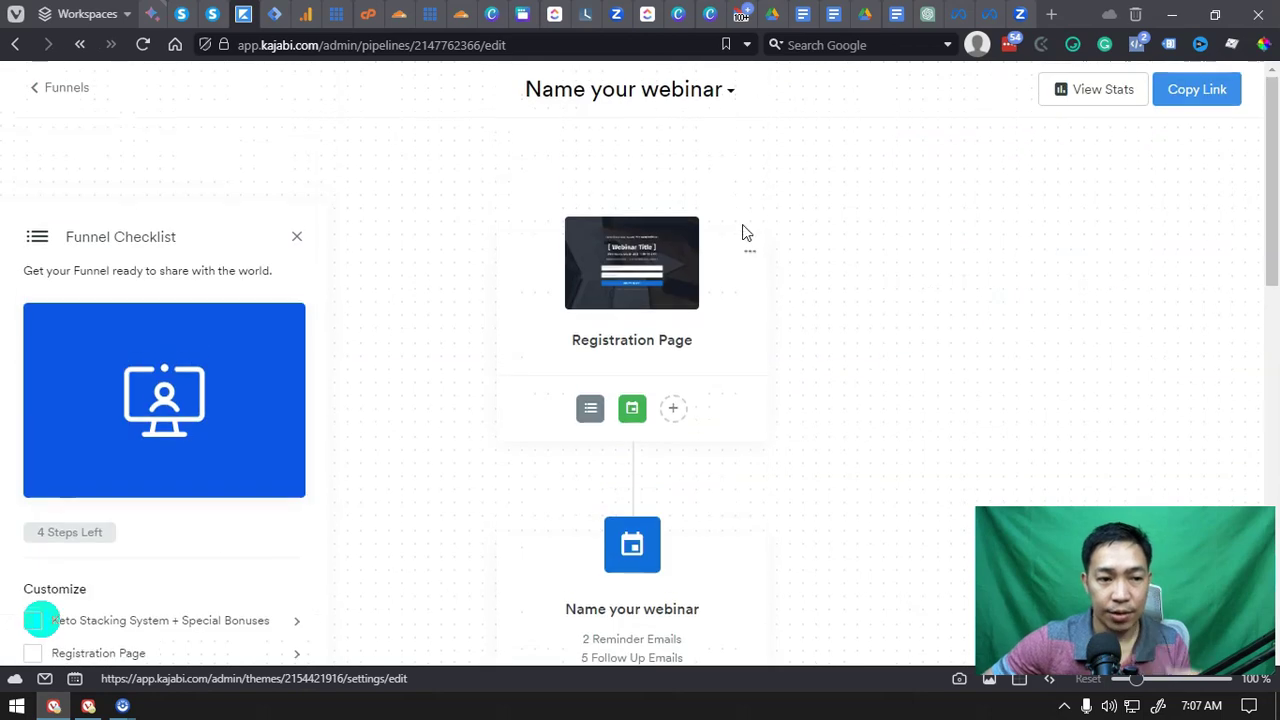
Step: Open Kajabi in a second browser tab, return to the Funnels list, and go to the marketing Events page
{"action": "right_click", "coordinate": [67, 95]}
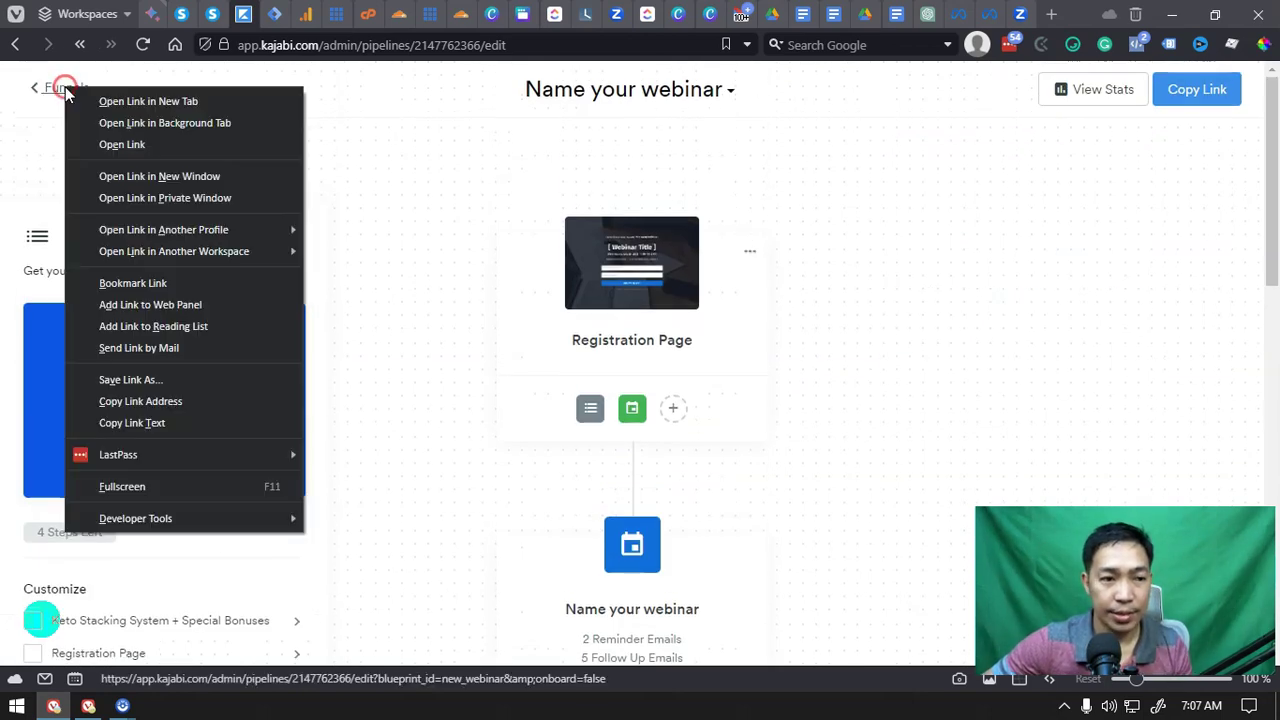
{"action": "left_click", "coordinate": [123, 100]}
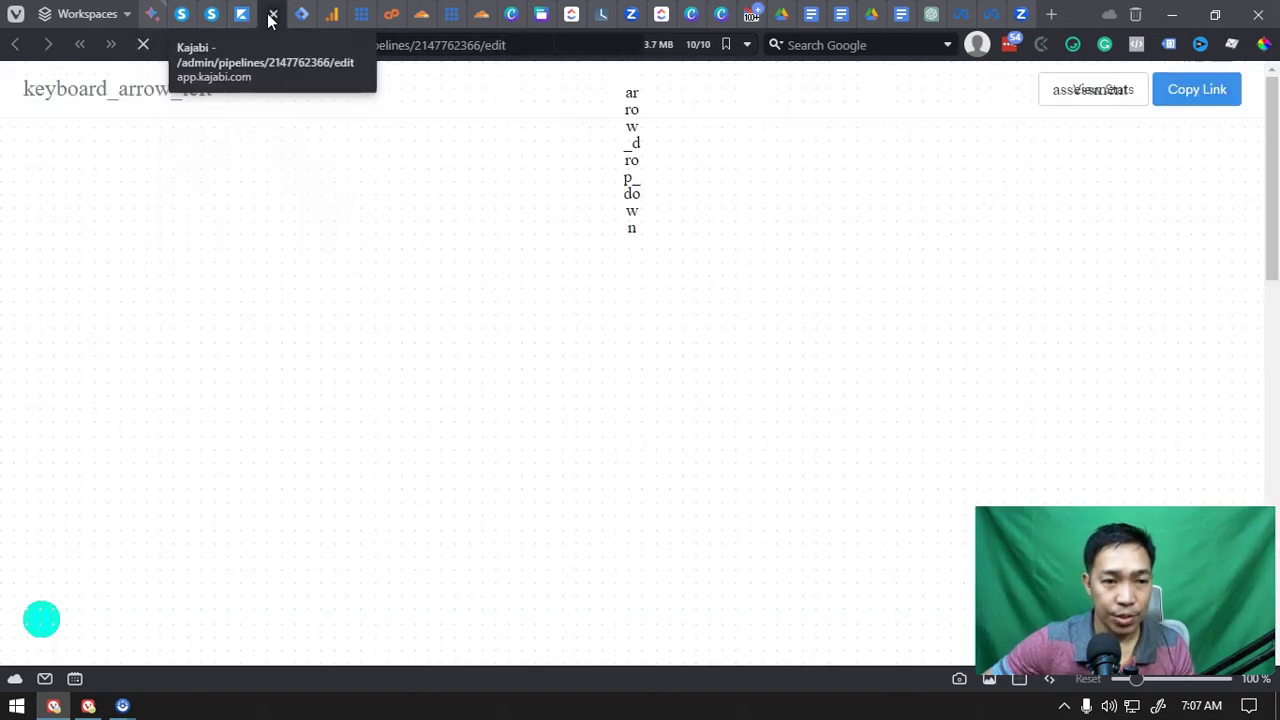
{"action": "left_click", "coordinate": [70, 90]}
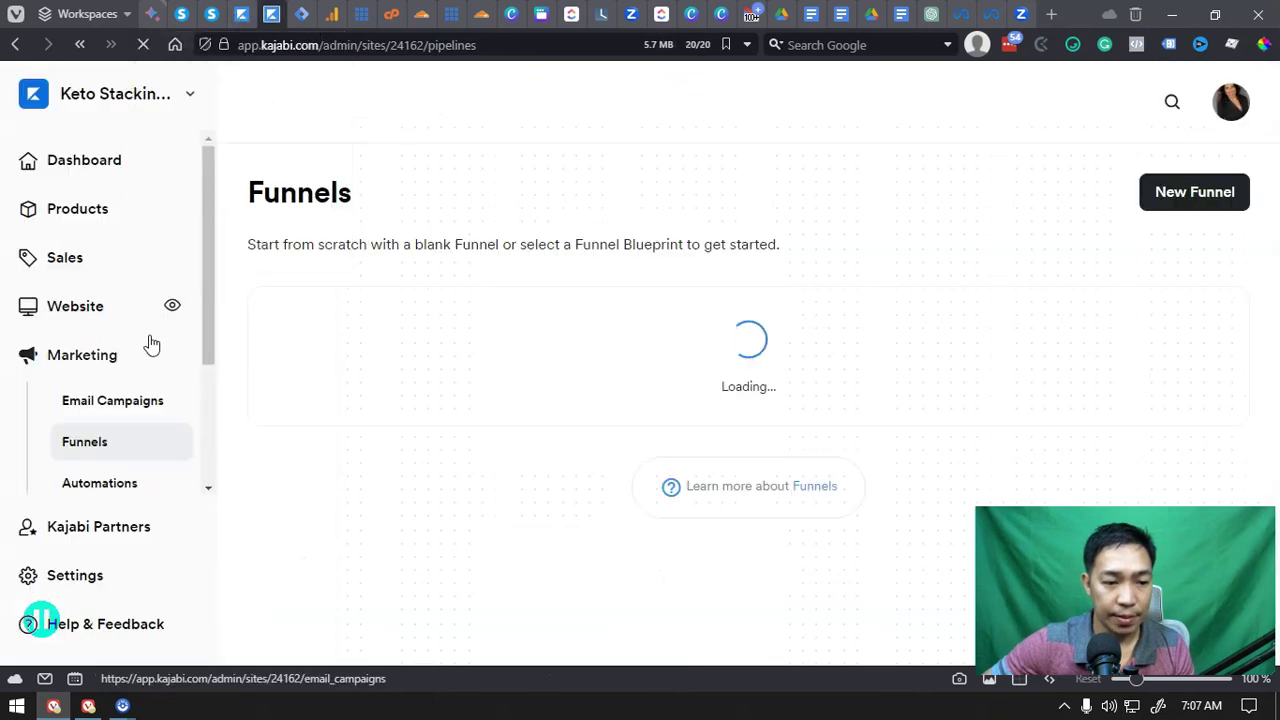
{"action": "scroll", "coordinate": [208, 250], "scroll_direction": "down", "scroll_amount": 1}
{"action": "left_click_drag", "start_coordinate": [208, 250], "coordinate": [194, 328]}
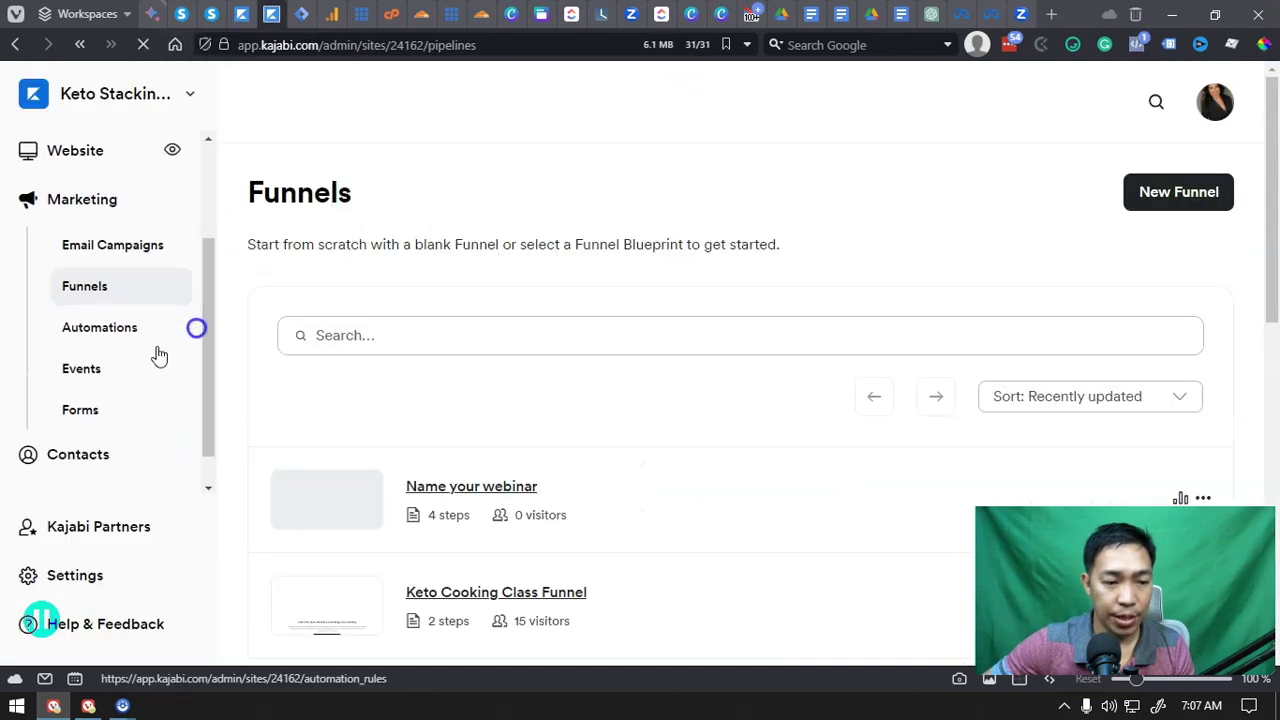
{"action": "left_click", "coordinate": [88, 376]}
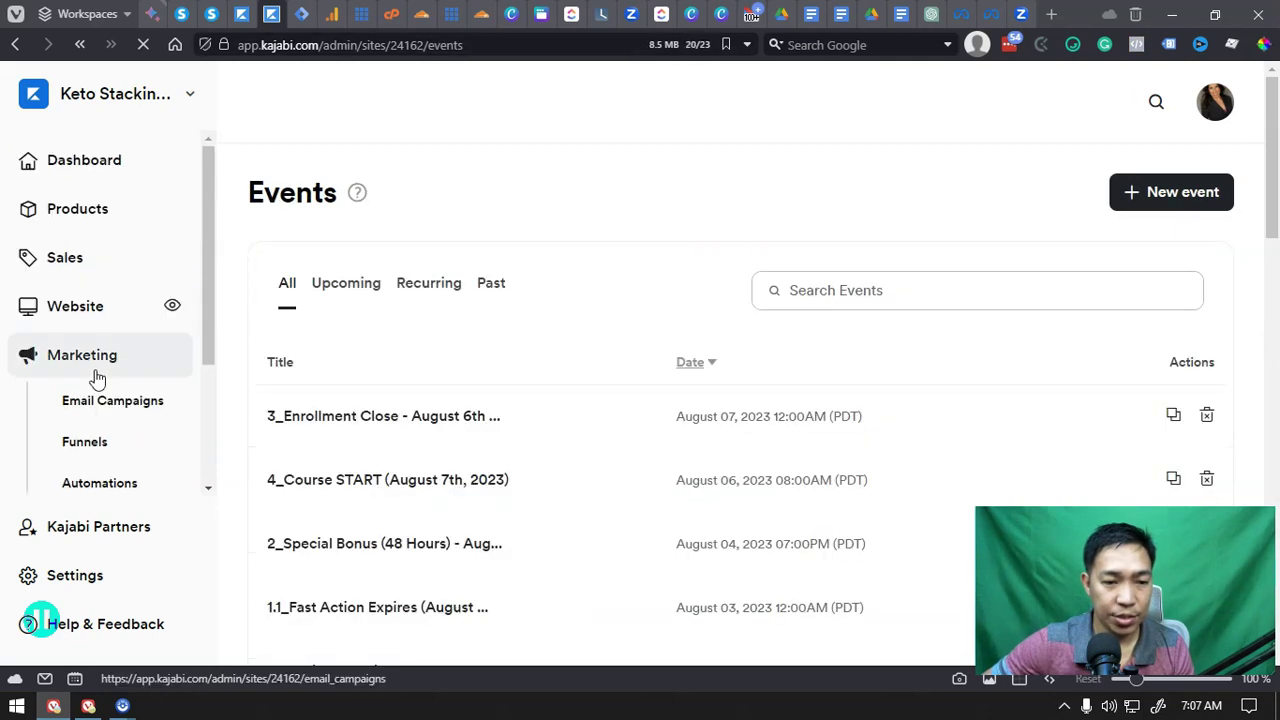
Step: Find the "Name your webinar" event in the events list, open it, and look over its scheduled email actions
{"action": "scroll", "coordinate": [506, 297], "scroll_direction": "down", "scroll_amount": 4}
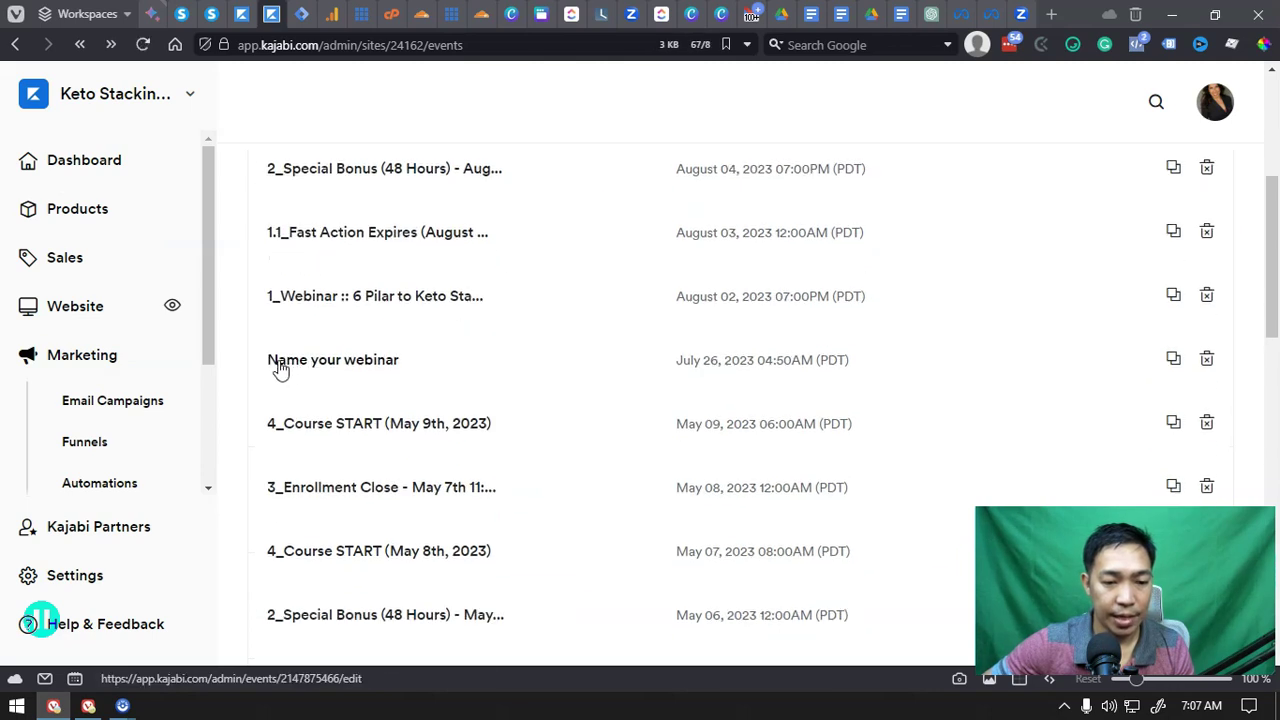
{"action": "left_click", "coordinate": [280, 368]}
{"action": "left_click_drag", "start_coordinate": [268, 368], "coordinate": [396, 366]}
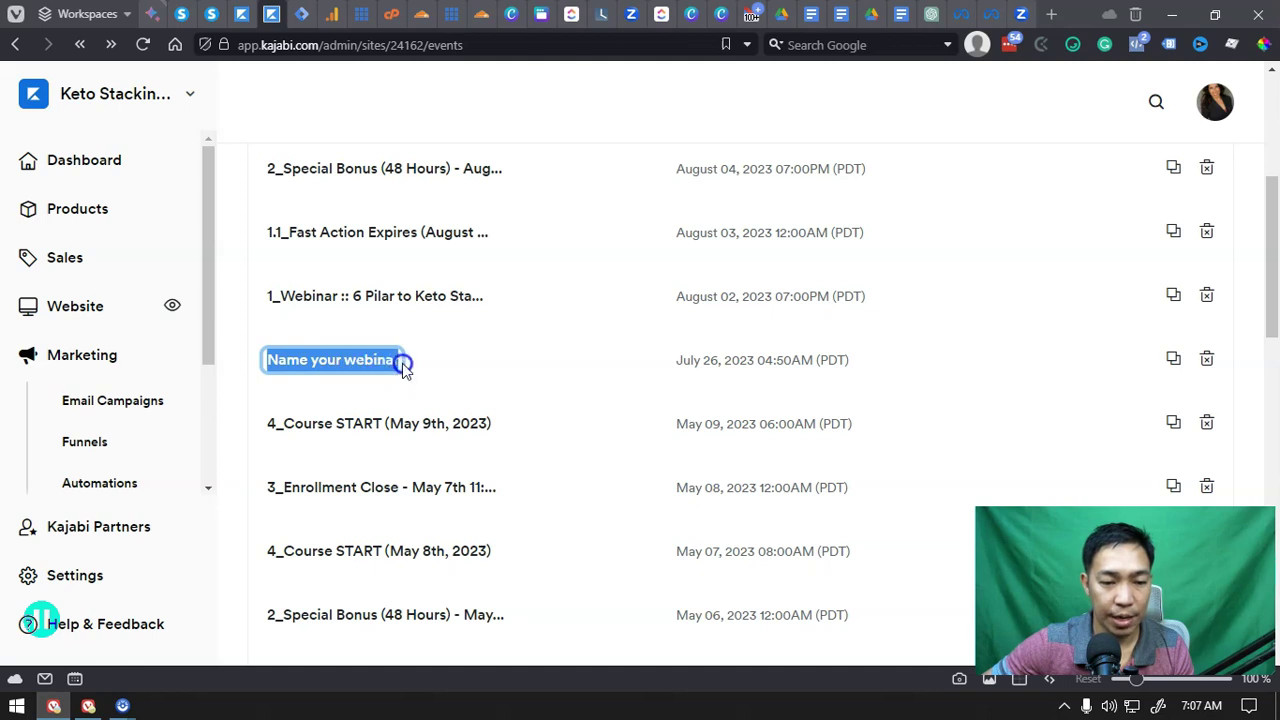
{"action": "left_click", "coordinate": [313, 368]}
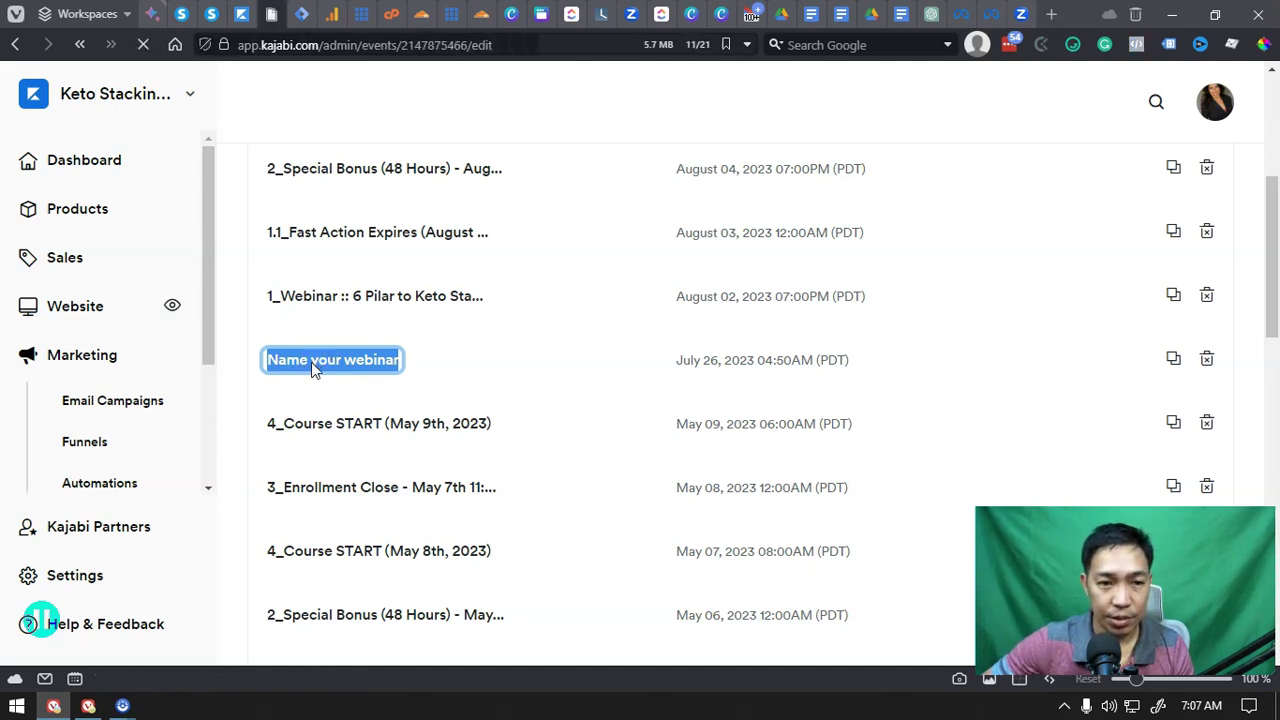
{"action": "scroll", "coordinate": [552, 295], "scroll_direction": "down", "scroll_amount": 2}
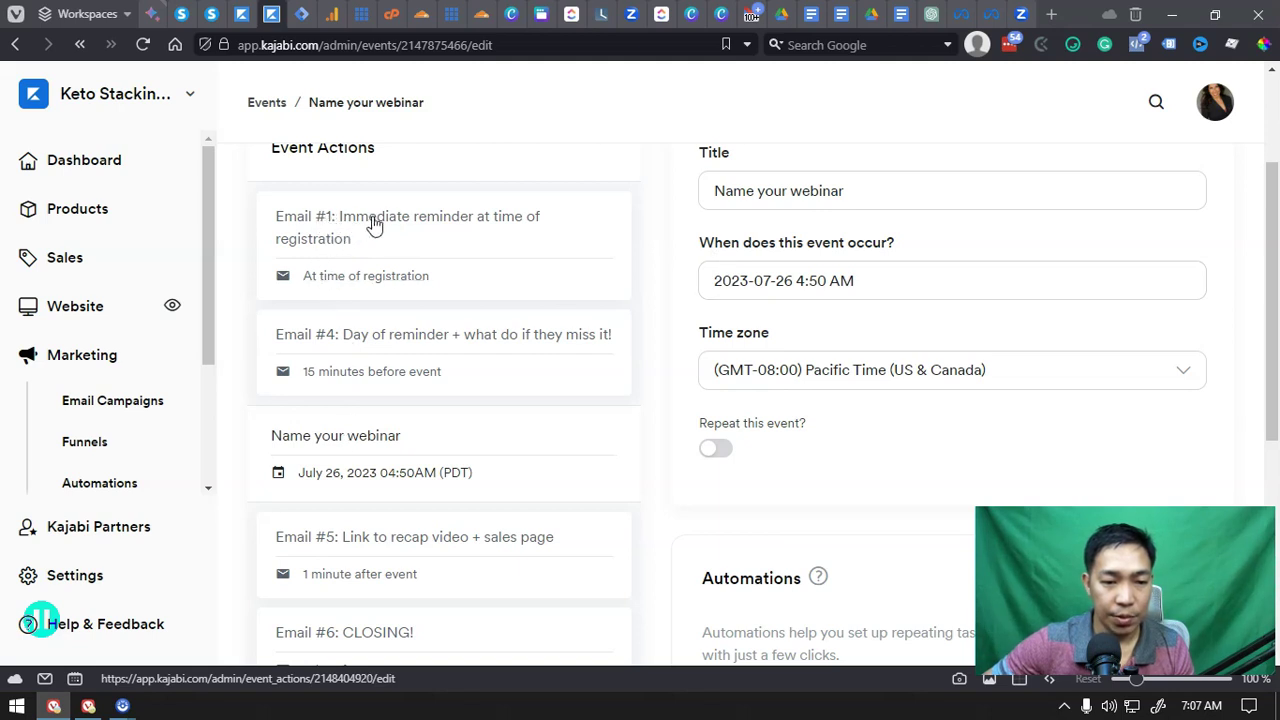
Step: Open the Email #1 immediate registration reminder and read through its subject line and body template
{"action": "left_click", "coordinate": [357, 280]}
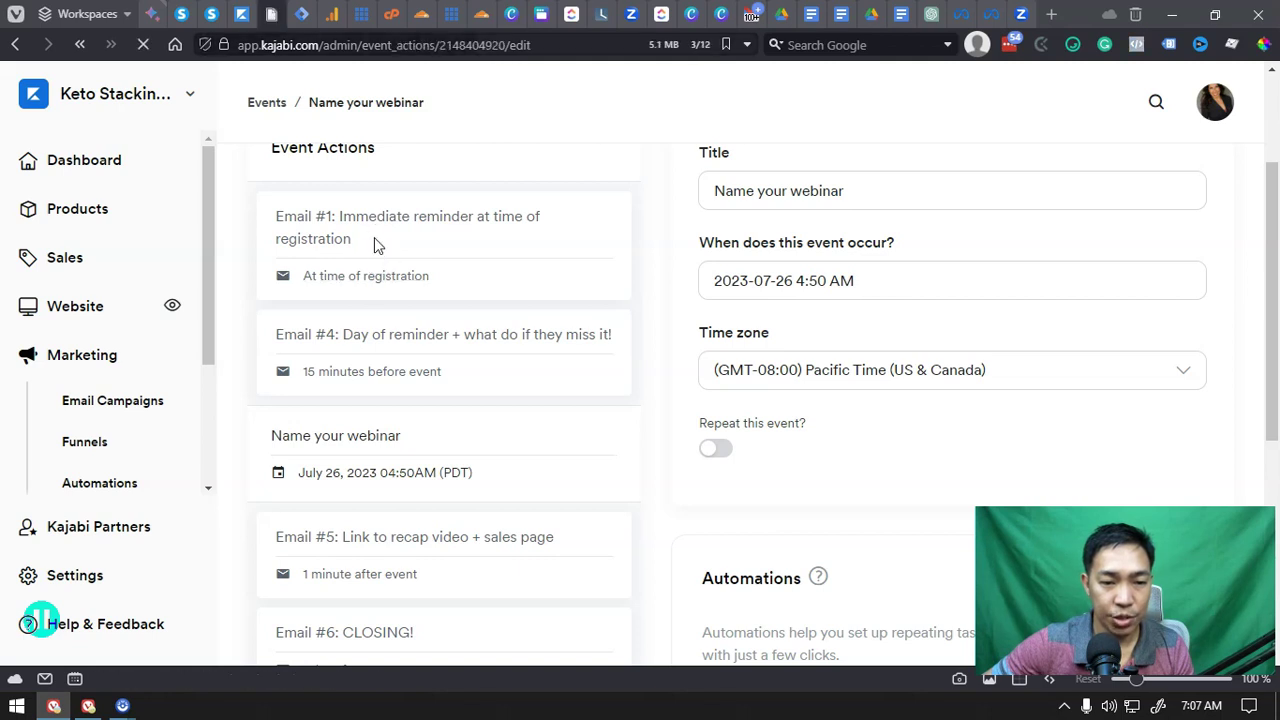
{"action": "scroll", "coordinate": [770, 382], "scroll_direction": "down", "scroll_amount": 2}
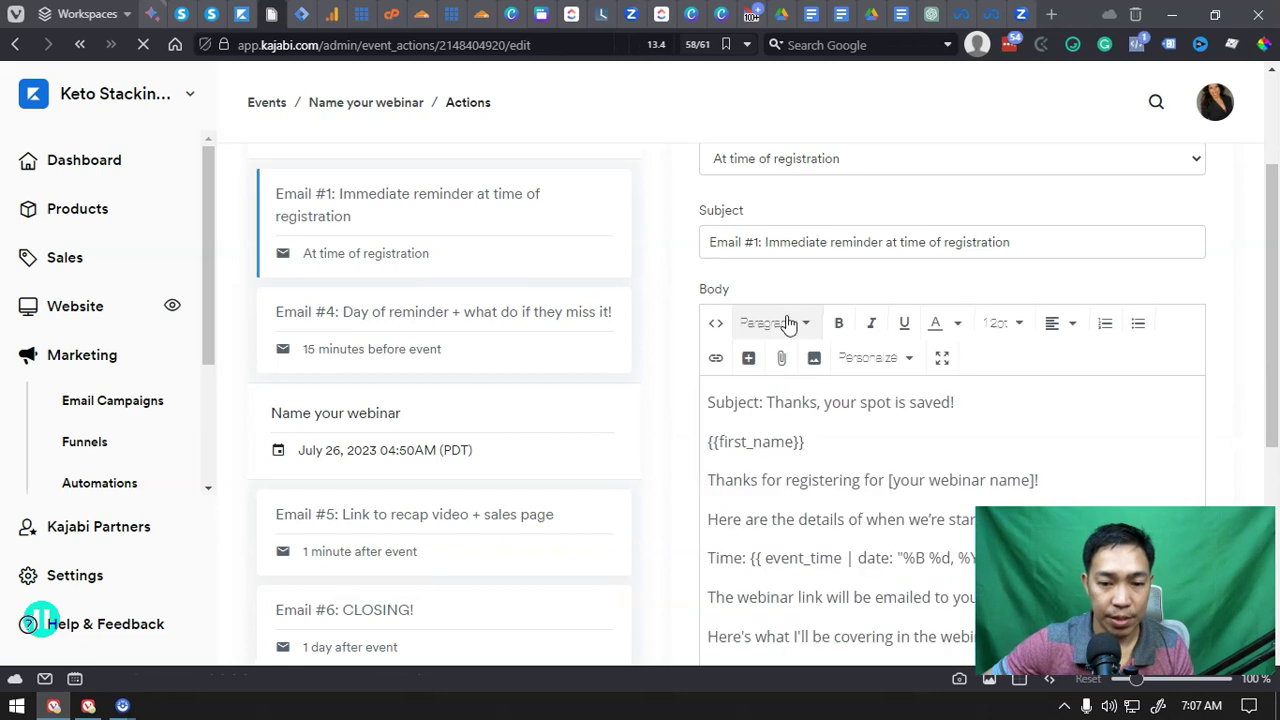
{"action": "scroll", "coordinate": [800, 322], "scroll_direction": "down", "scroll_amount": 2}
{"action": "left_click", "coordinate": [790, 255]}
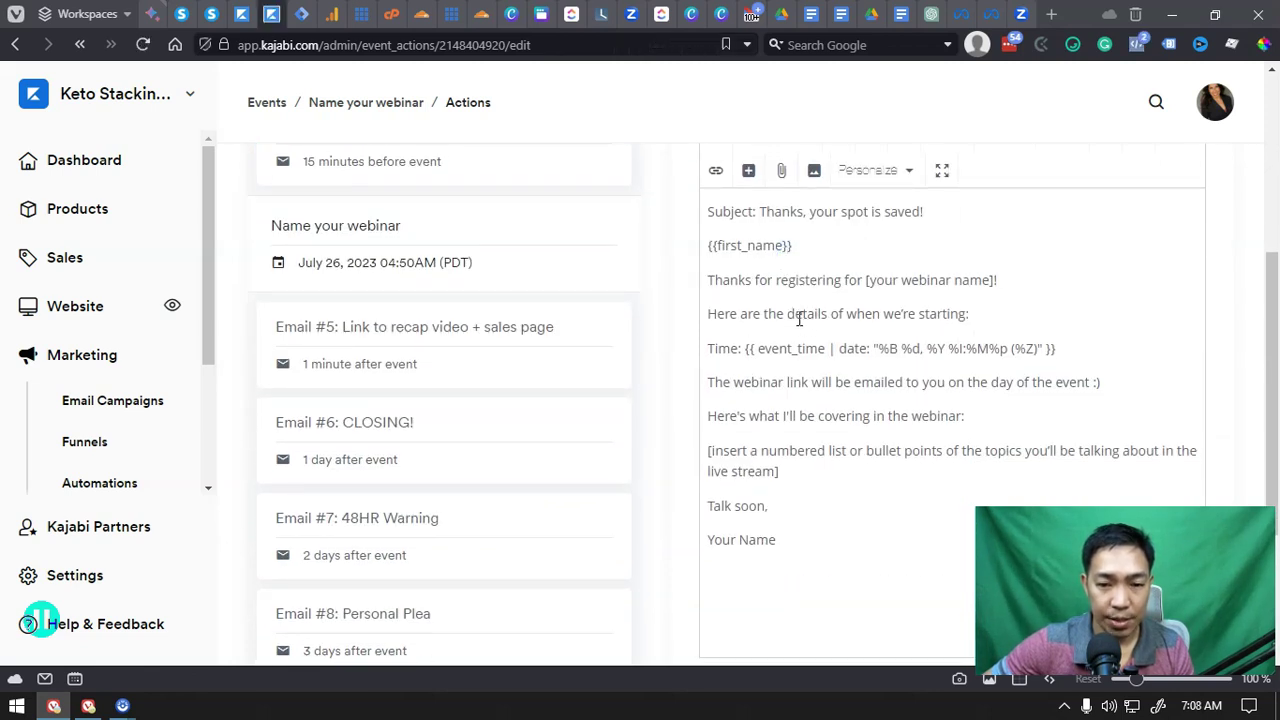
{"action": "scroll", "coordinate": [799, 318], "scroll_direction": "up", "scroll_amount": 2}
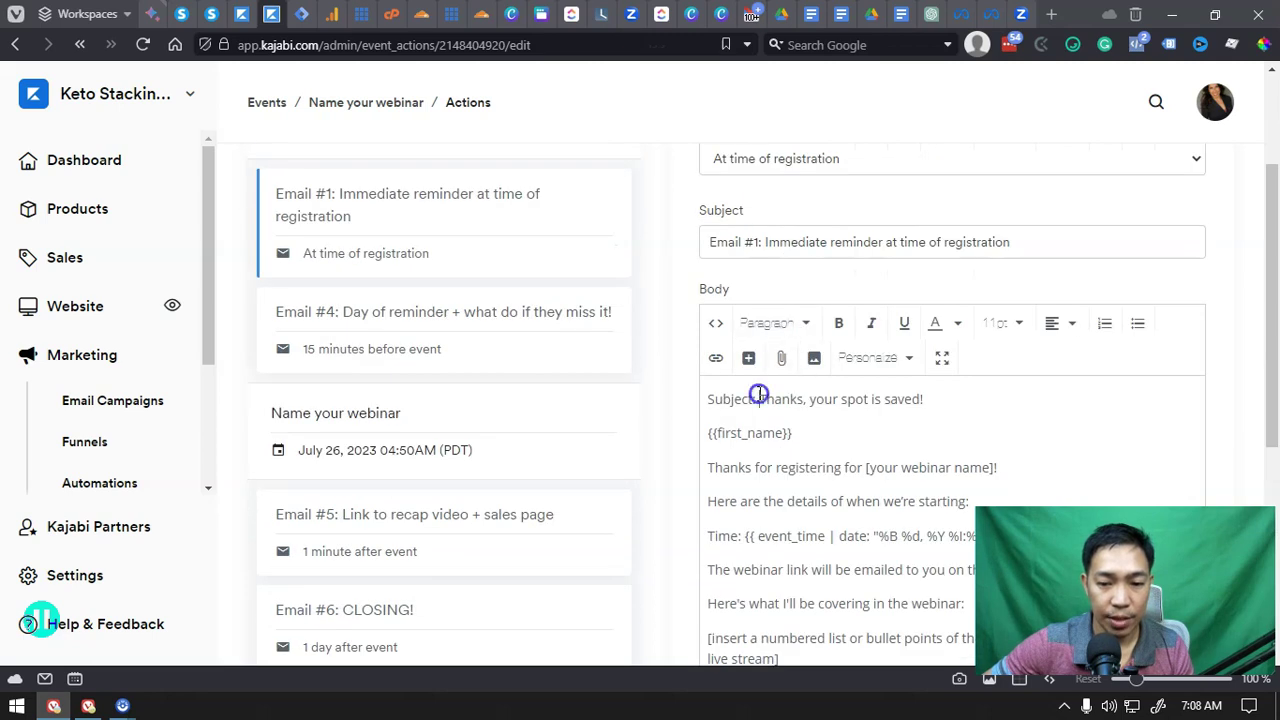
{"action": "left_click_drag", "start_coordinate": [720, 242], "coordinate": [1012, 242]}
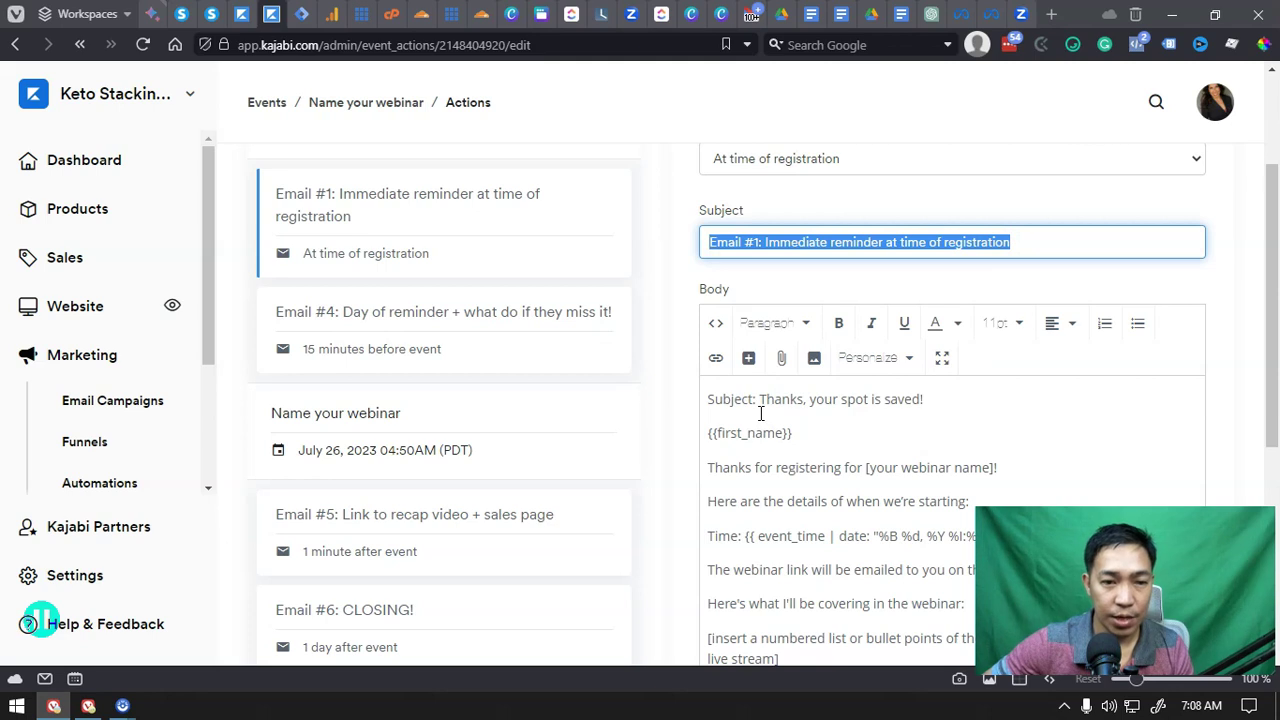
{"action": "scroll", "coordinate": [785, 465], "scroll_direction": "down", "scroll_amount": 2}
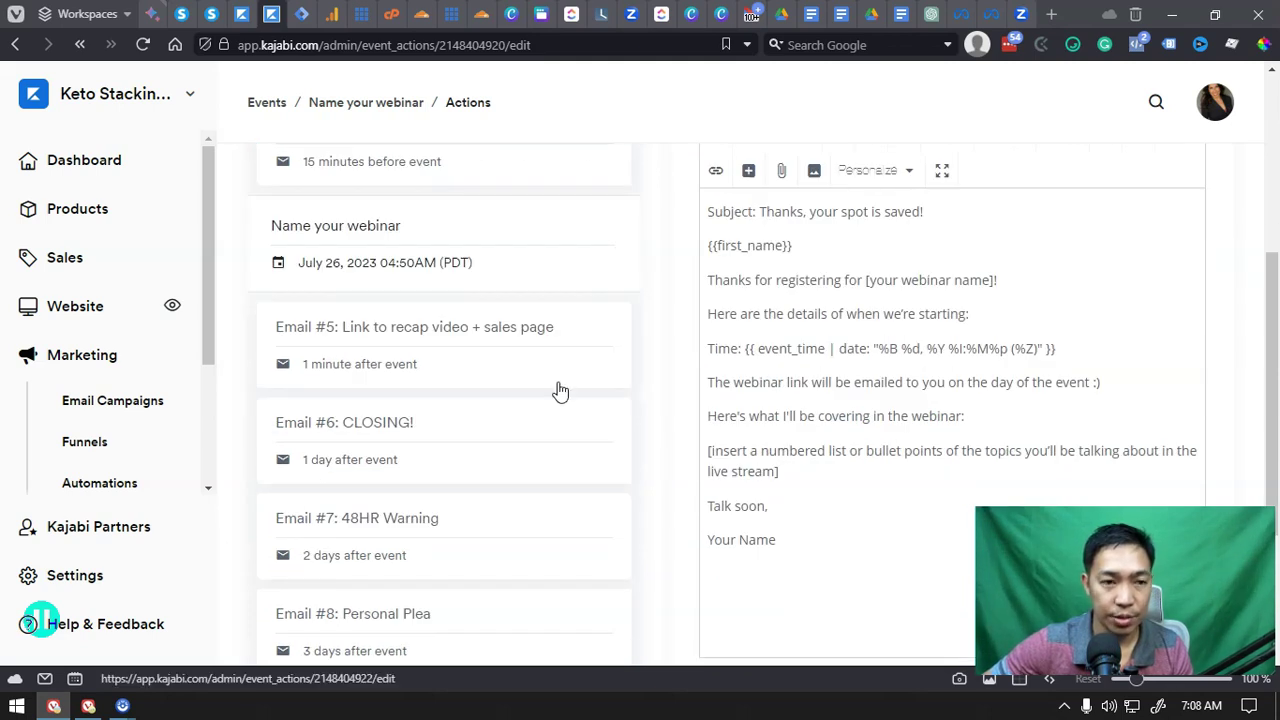
{"action": "scroll", "coordinate": [557, 391], "scroll_direction": "up", "scroll_amount": 2}
{"action": "scroll", "coordinate": [546, 320], "scroll_direction": "down", "scroll_amount": 2}
{"action": "scroll", "coordinate": [423, 274], "scroll_direction": "up", "scroll_amount": 2}
Step: Open Email #4, the day-of reminder, discarding unsaved changes, and examine the ### join link in its body
{"action": "left_click", "coordinate": [380, 310]}
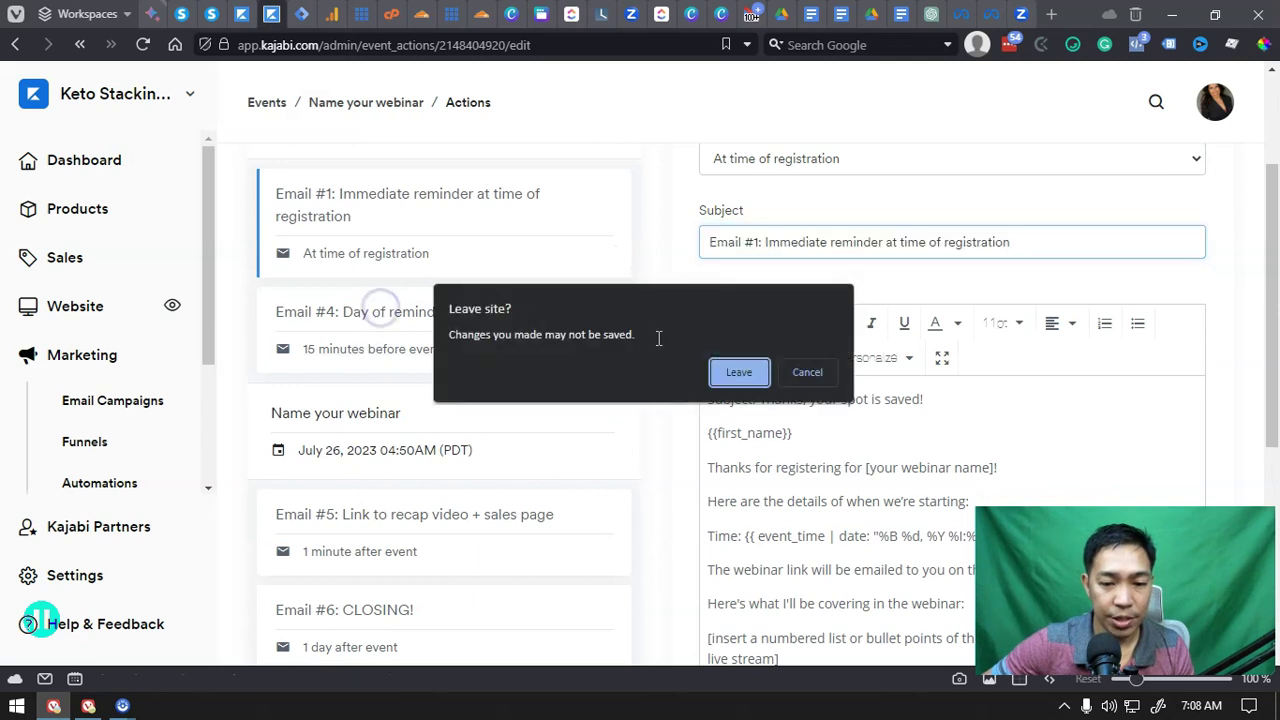
{"action": "left_click", "coordinate": [739, 372]}
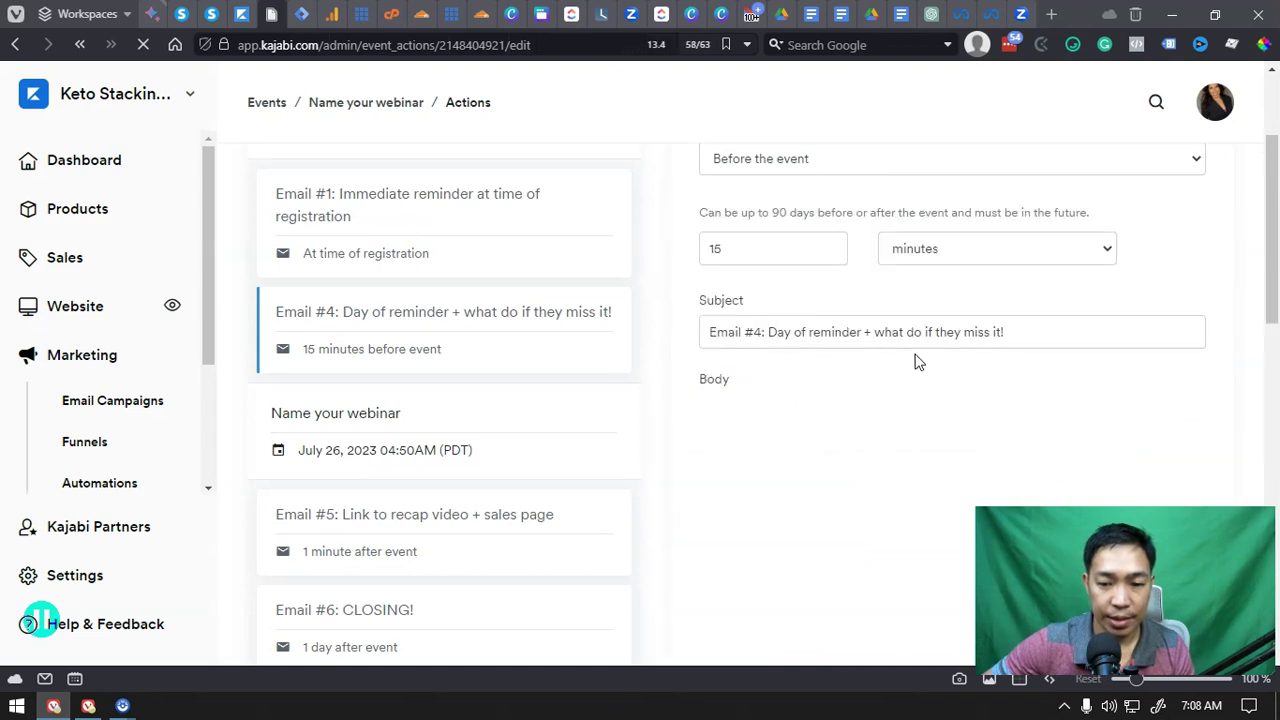
{"action": "scroll", "coordinate": [910, 345], "scroll_direction": "down", "scroll_amount": 2}
{"action": "left_click", "coordinate": [807, 437]}
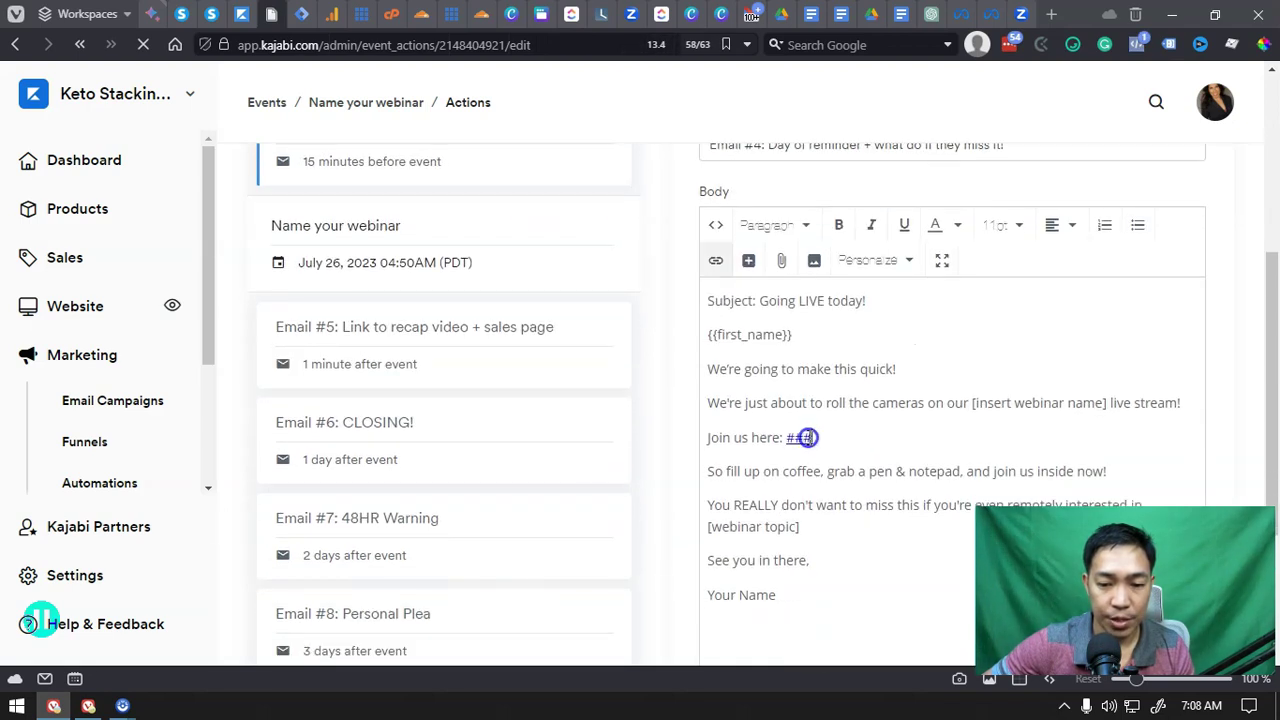
{"action": "left_click_drag", "start_coordinate": [787, 437], "coordinate": [812, 437]}
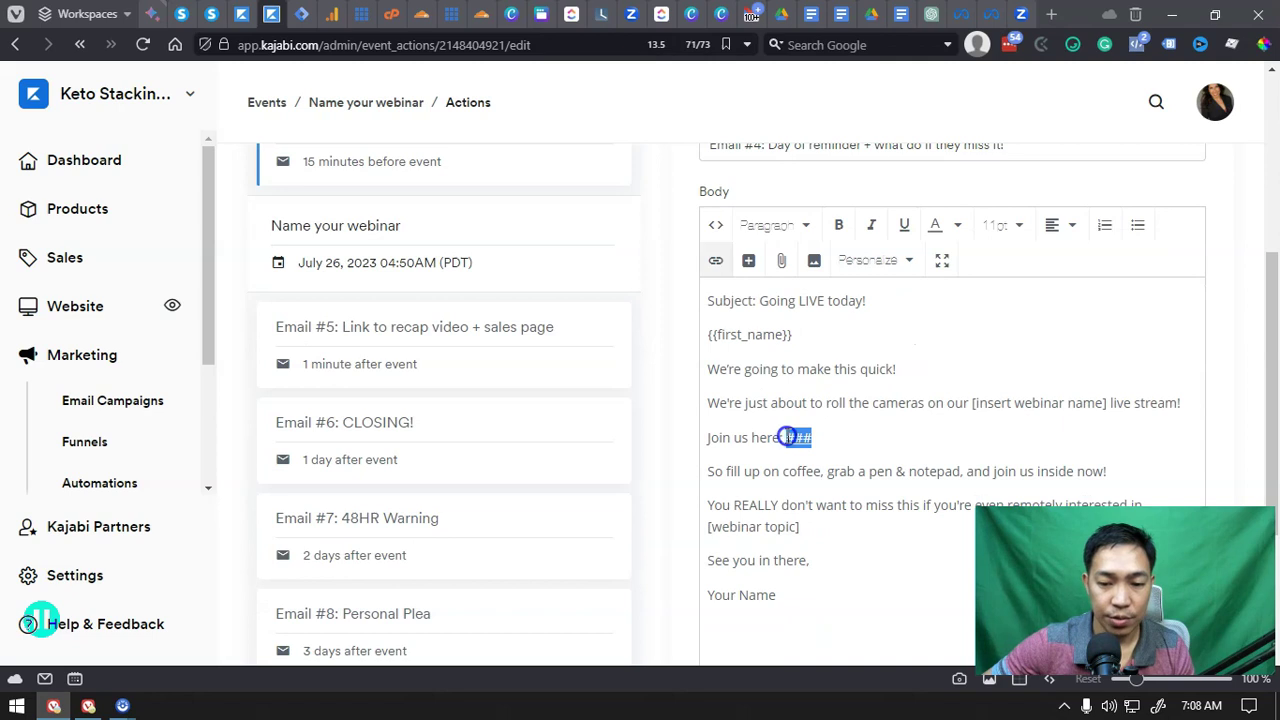
{"action": "left_click", "coordinate": [838, 434]}
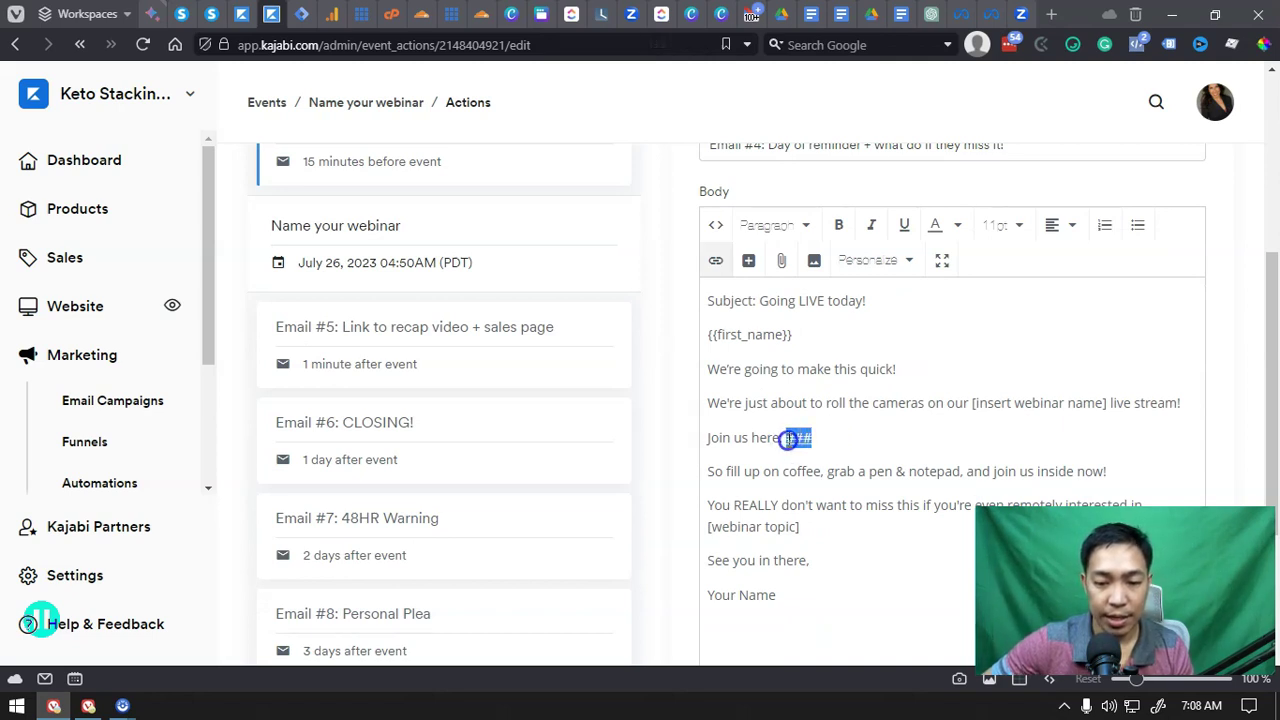
Step: Return to the webinar funnel's browser tab, open its Registration Page in the editor, and look over the title and sign-up form
{"action": "left_click", "coordinate": [241, 14]}
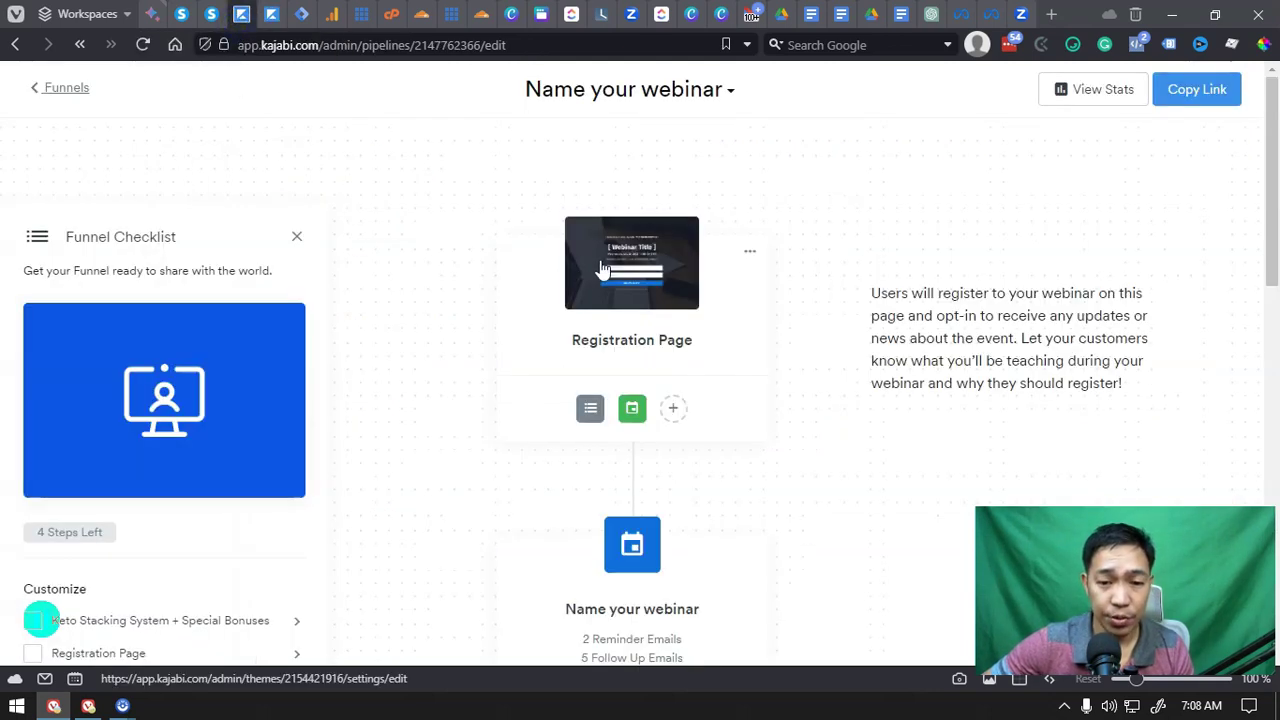
{"action": "left_click", "coordinate": [750, 251]}
{"action": "left_click", "coordinate": [656, 256]}
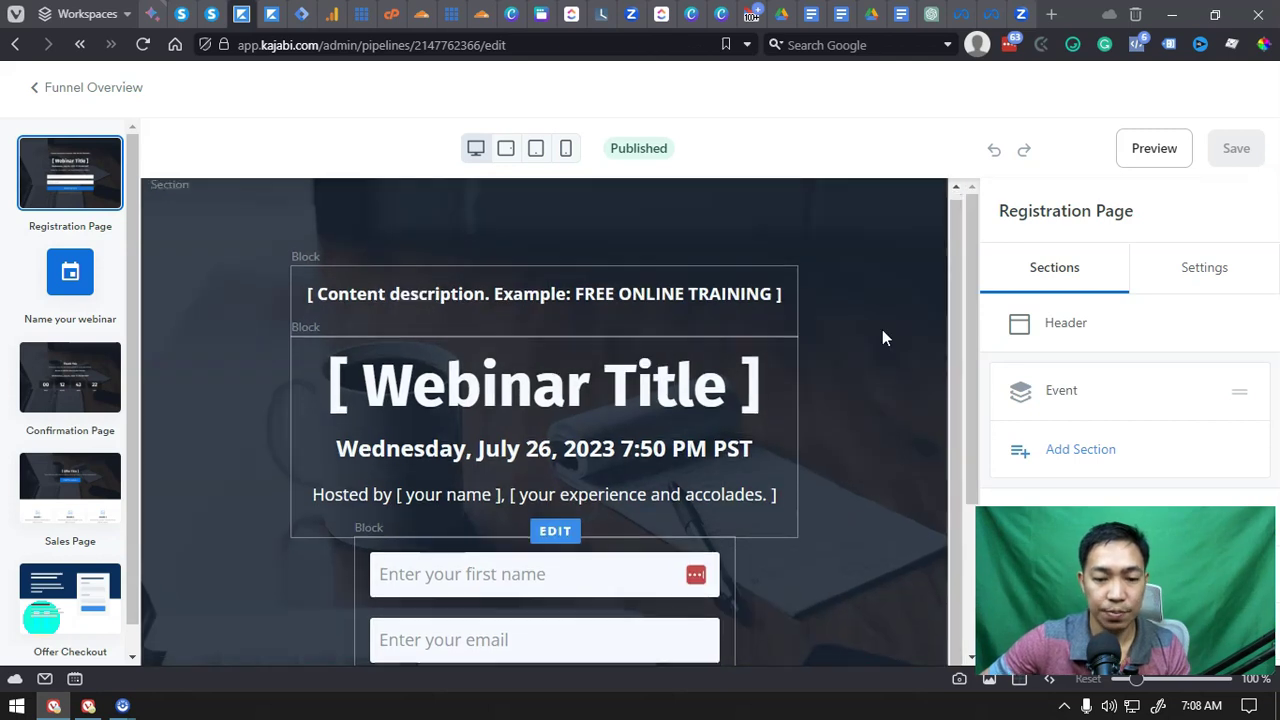
{"action": "scroll", "coordinate": [750, 345], "scroll_direction": "down", "scroll_amount": 3}
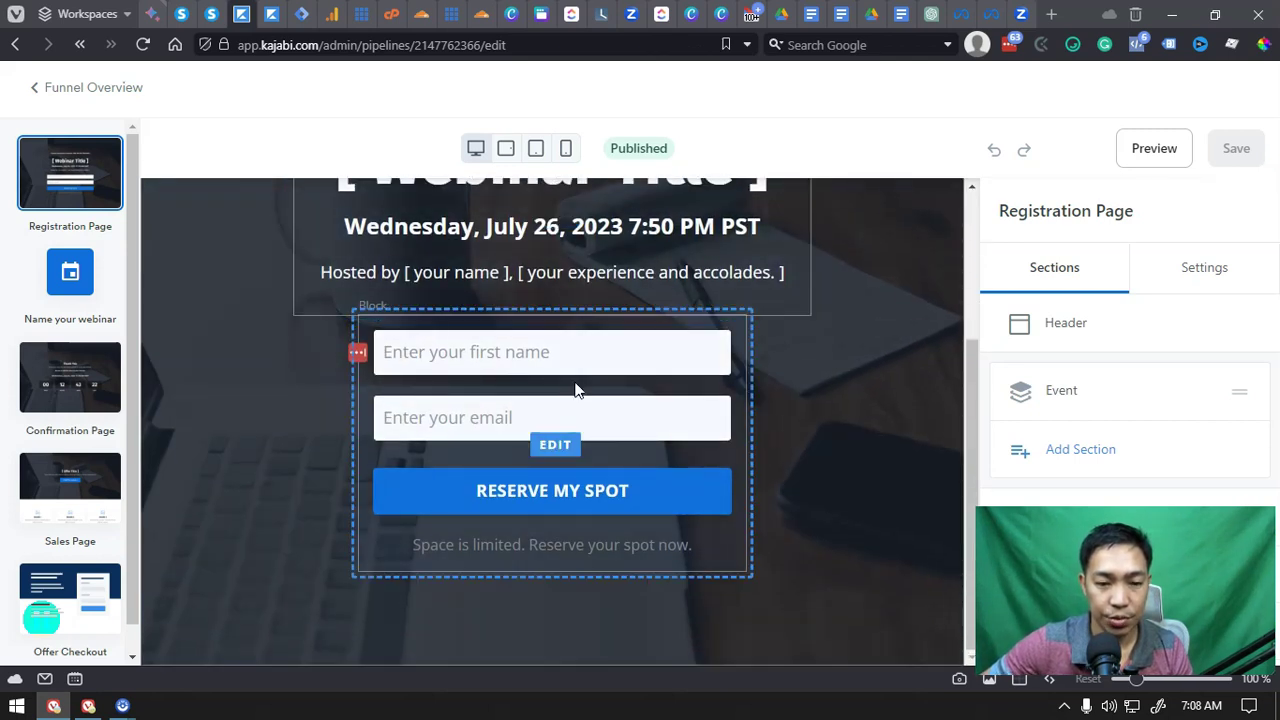
{"action": "scroll", "coordinate": [575, 389], "scroll_direction": "up", "scroll_amount": 3}
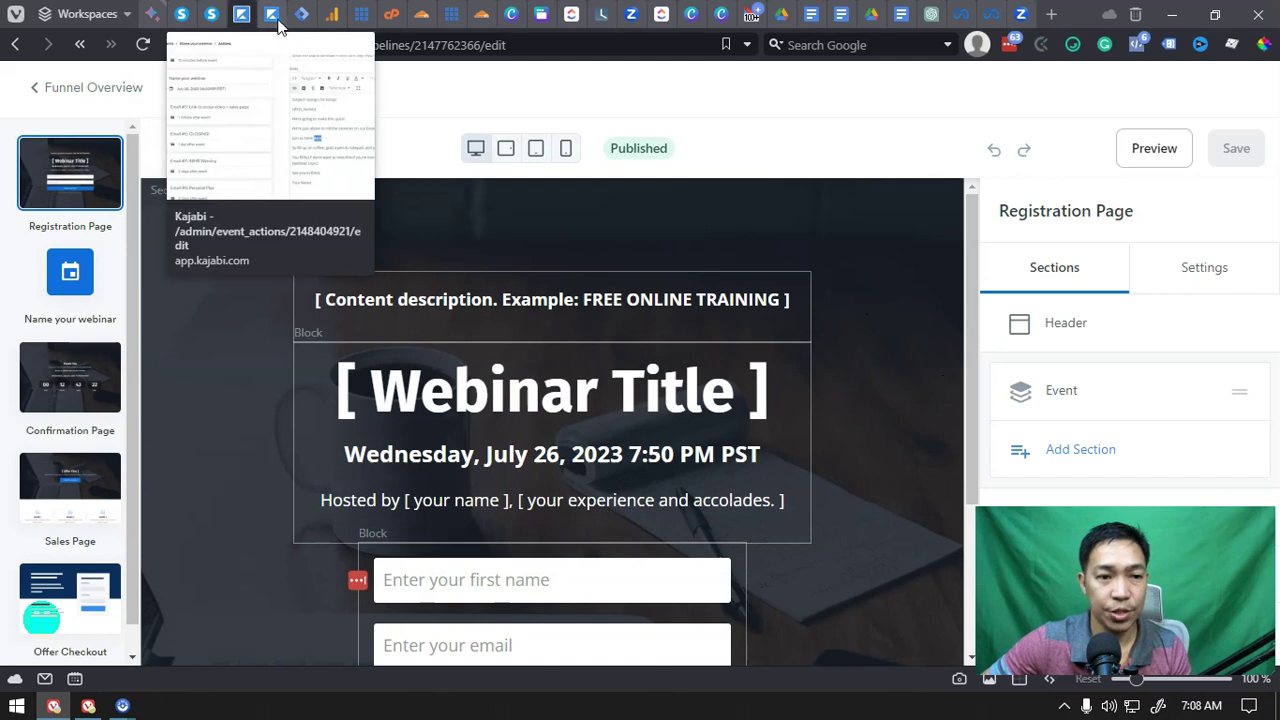
{"action": "scroll", "coordinate": [785, 312], "scroll_direction": "down", "scroll_amount": 3}
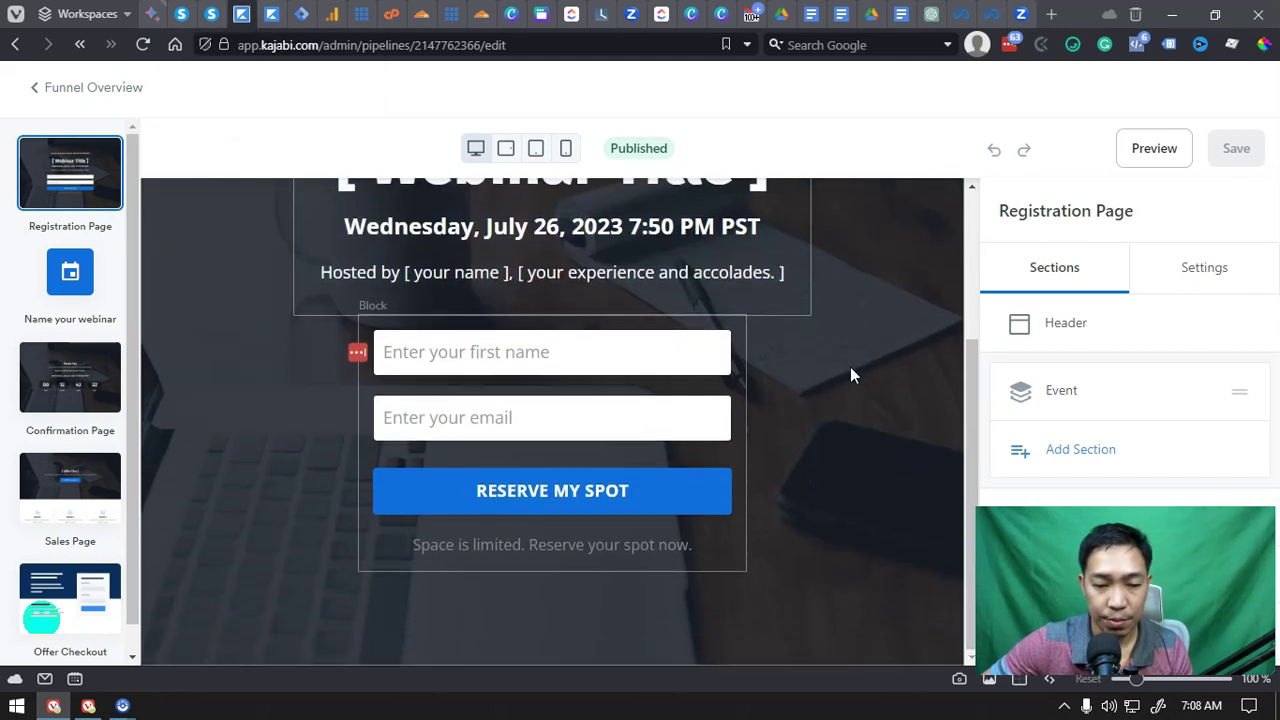
{"action": "scroll", "coordinate": [849, 368], "scroll_direction": "up", "scroll_amount": 3}
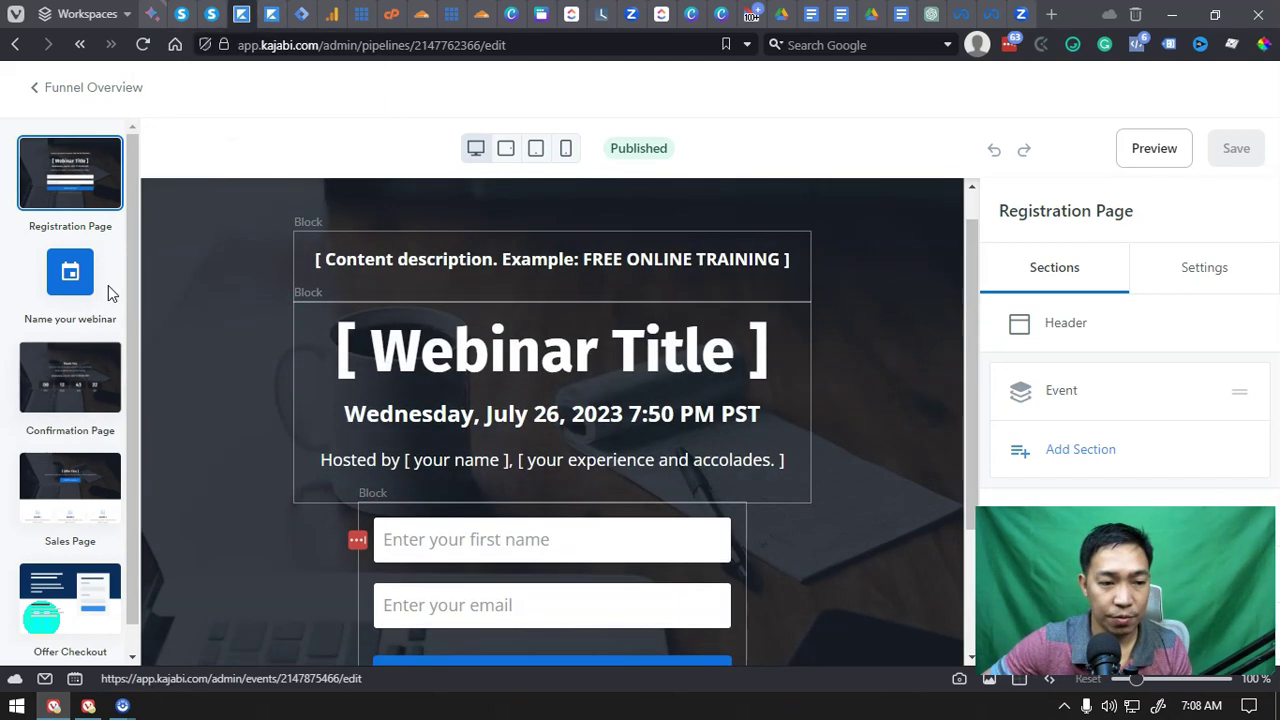
Step: Open the funnel's Confirmation Page in the editor and review its thank-you message, event date and countdown timer
{"action": "scroll", "coordinate": [82, 350], "scroll_direction": "down", "scroll_amount": 1}
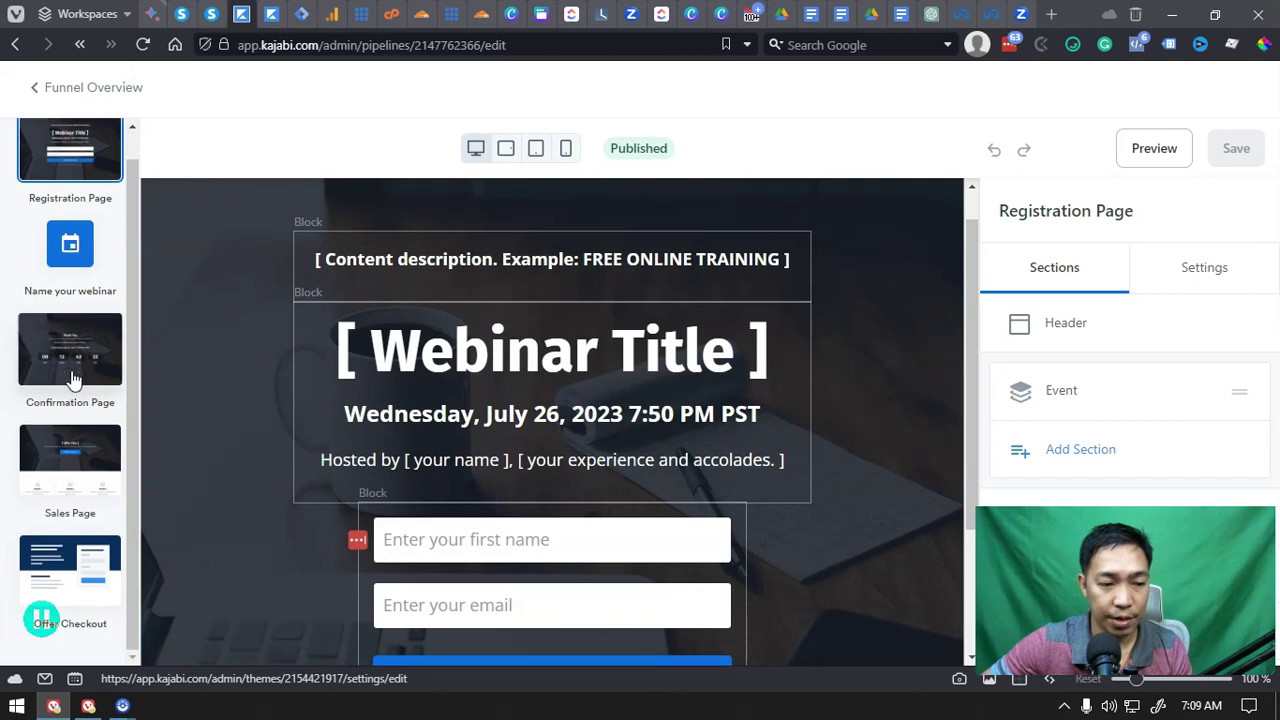
{"action": "left_click", "coordinate": [70, 372]}
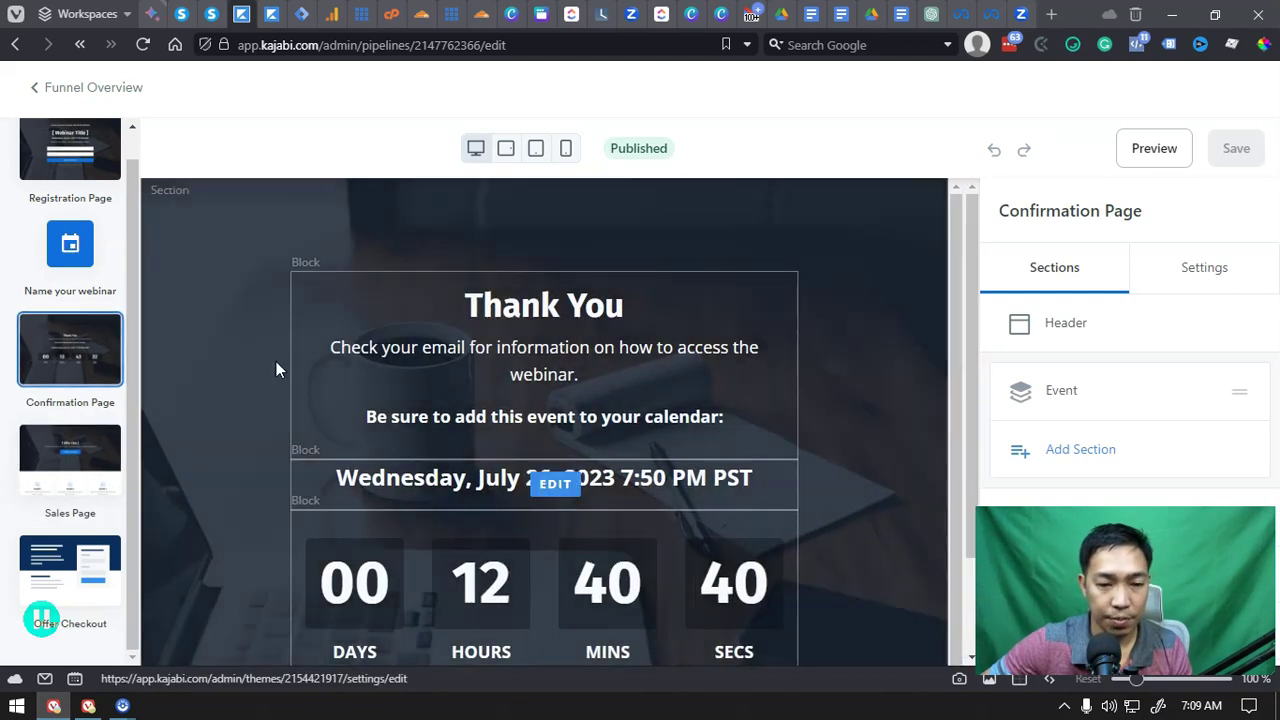
{"action": "scroll", "coordinate": [328, 378], "scroll_direction": "down", "scroll_amount": 2}
{"action": "scroll", "coordinate": [240, 320], "scroll_direction": "up", "scroll_amount": 2}
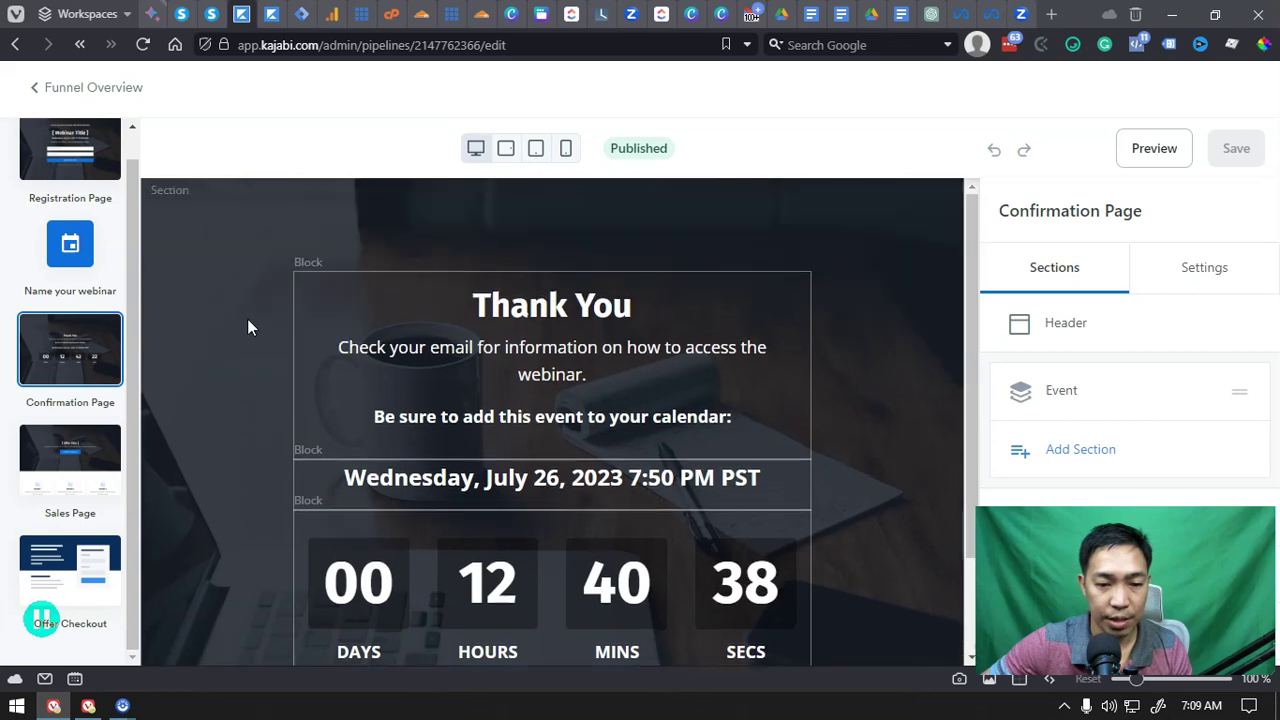
{"action": "scroll", "coordinate": [247, 328], "scroll_direction": "down", "scroll_amount": 2}
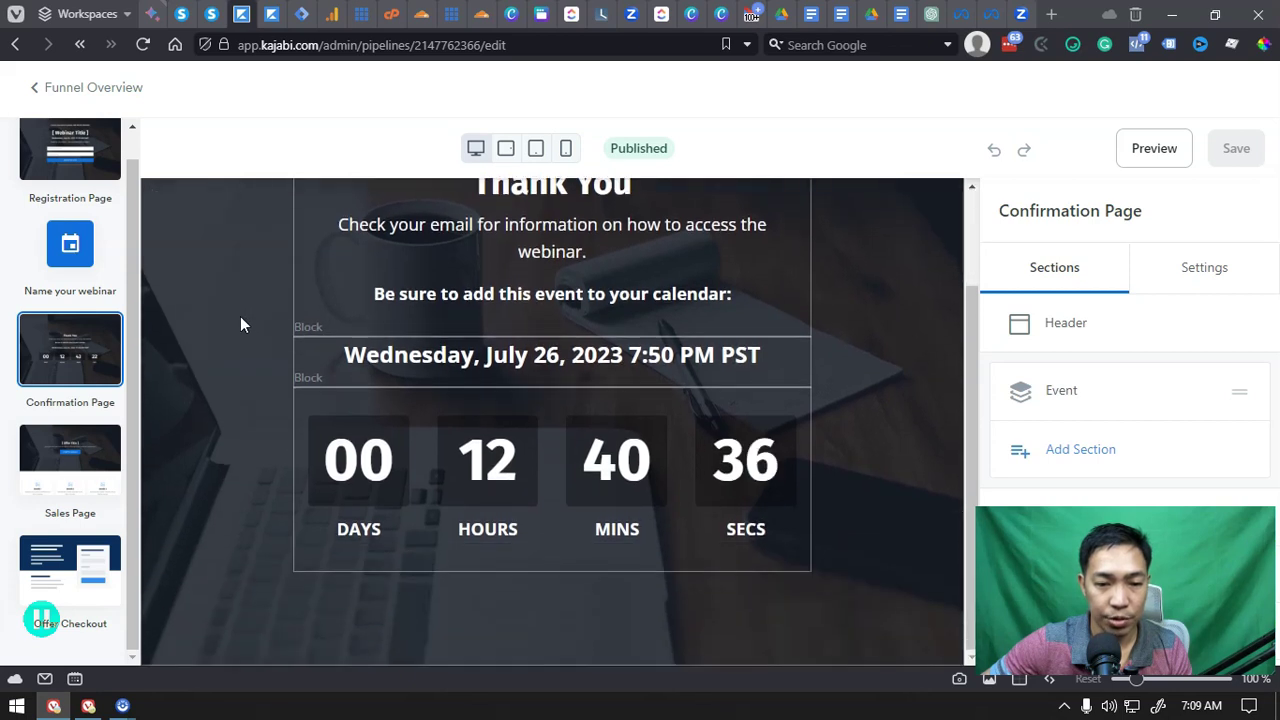
{"action": "scroll", "coordinate": [237, 320], "scroll_direction": "up", "scroll_amount": 2}
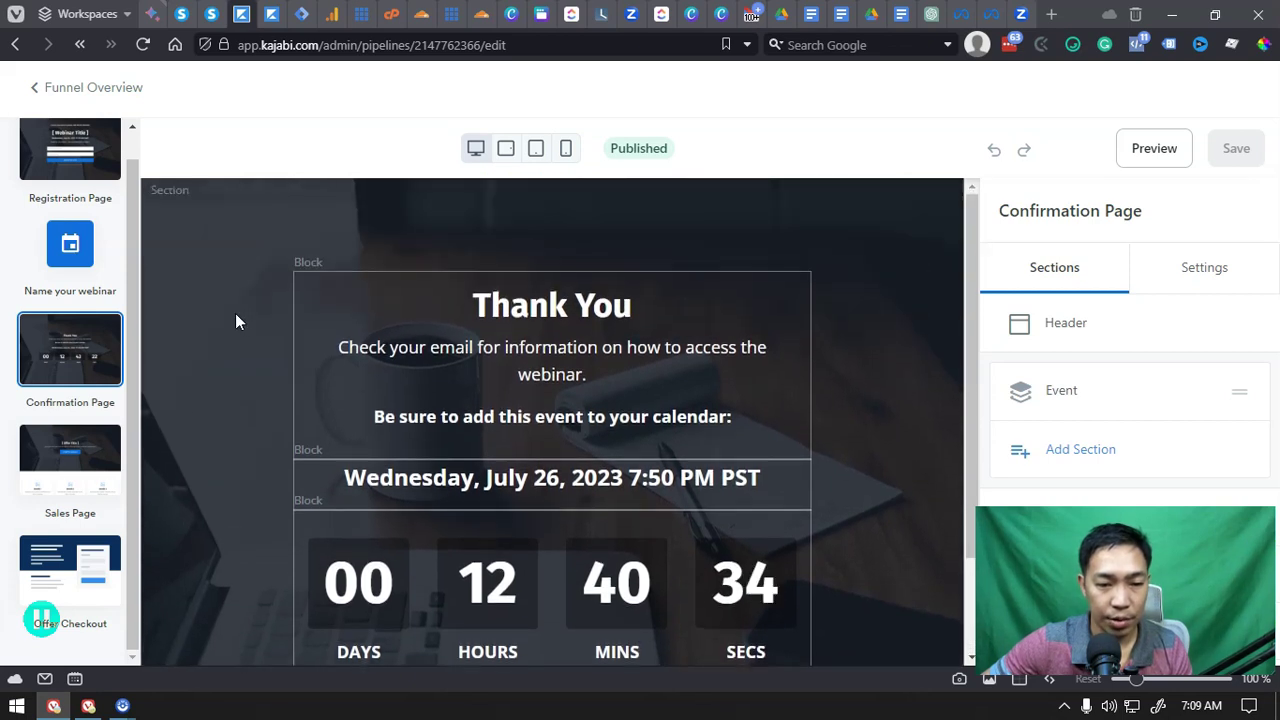
{"action": "scroll", "coordinate": [235, 321], "scroll_direction": "down", "scroll_amount": 2}
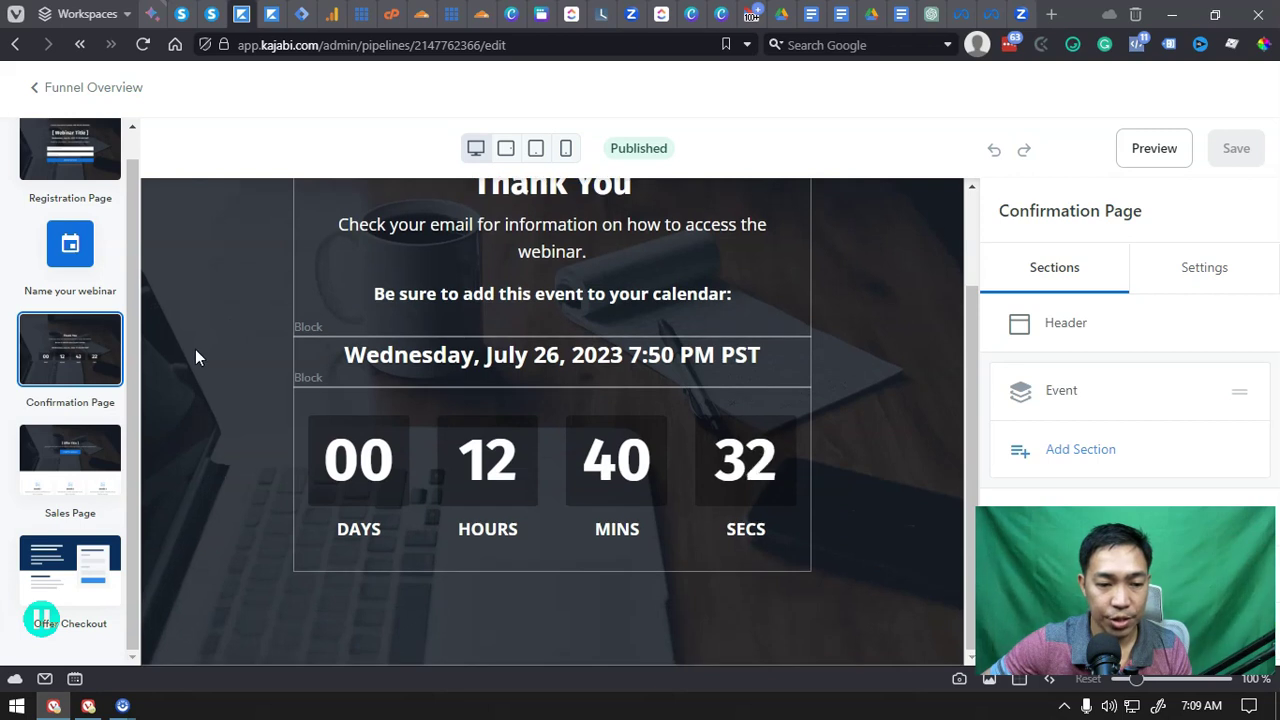
Step: Open the funnel's Offer Checkout stage and review the offer's included products, access limits and pricing
{"action": "left_click", "coordinate": [67, 566]}
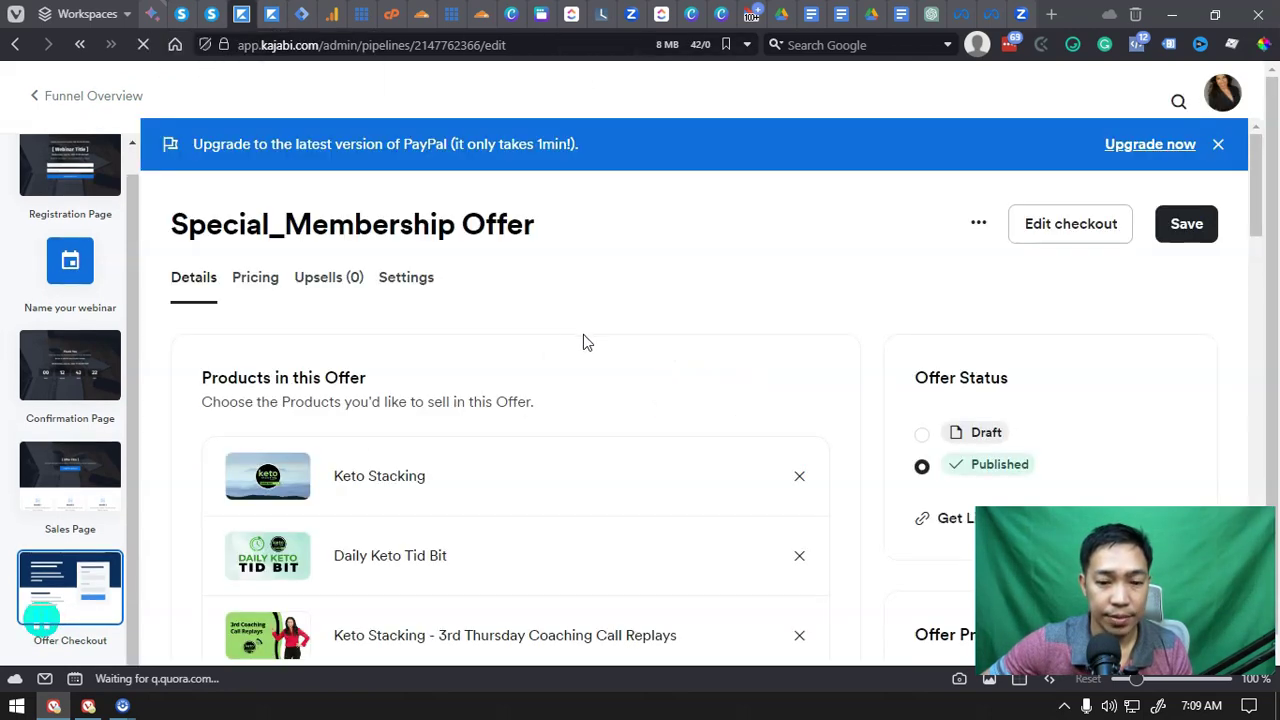
{"action": "scroll", "coordinate": [587, 342], "scroll_direction": "down", "scroll_amount": 2}
{"action": "scroll", "coordinate": [469, 371], "scroll_direction": "up", "scroll_amount": 2}
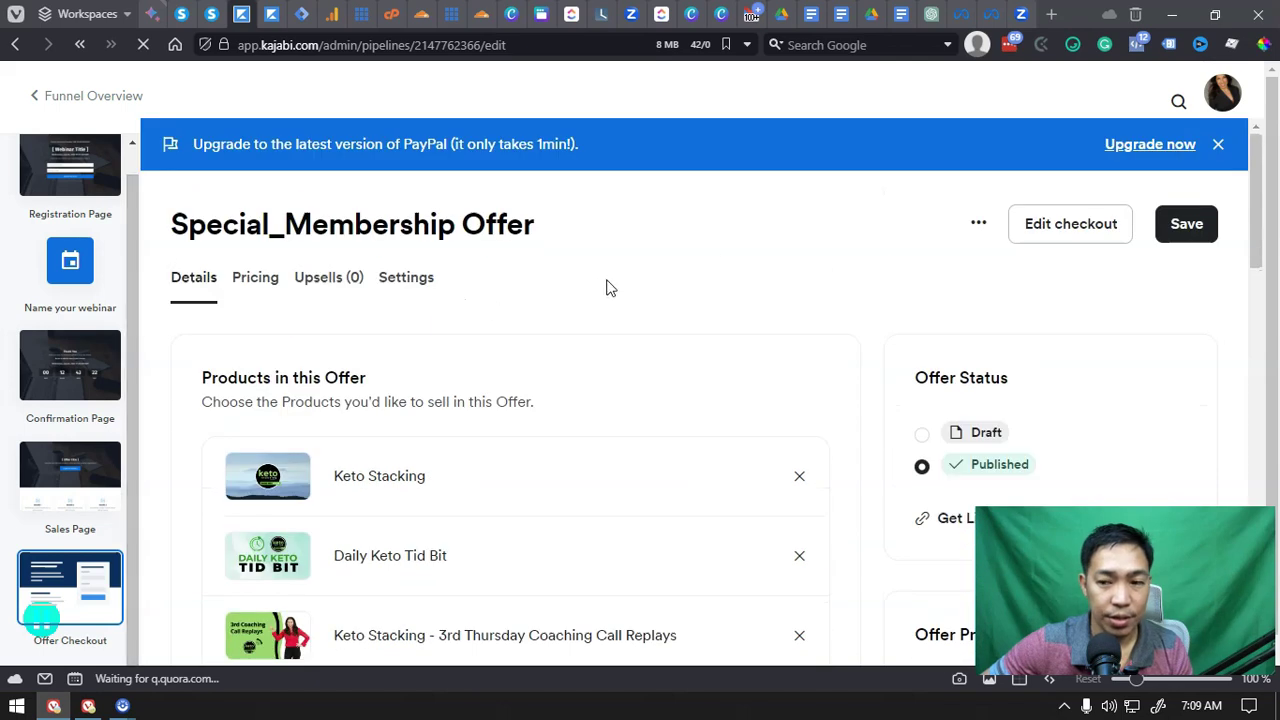
{"action": "scroll", "coordinate": [610, 288], "scroll_direction": "down", "scroll_amount": 6}
{"action": "scroll", "coordinate": [437, 360], "scroll_direction": "up", "scroll_amount": 2}
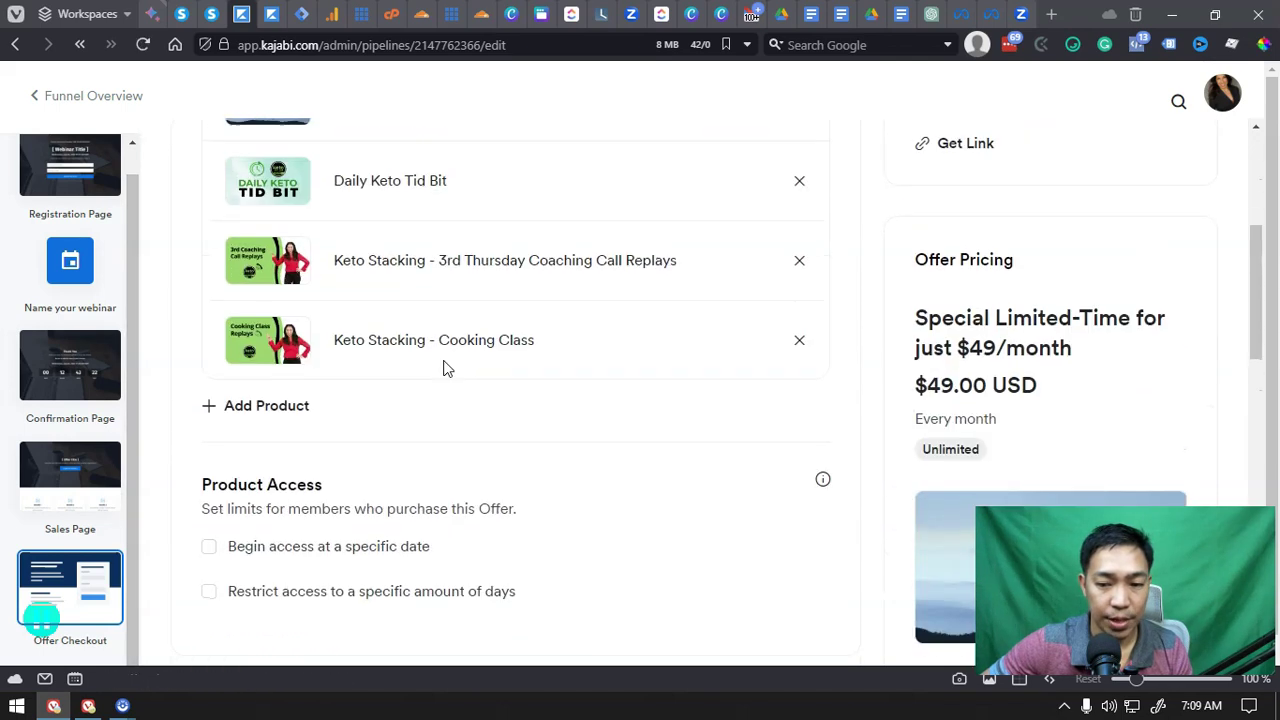
{"action": "scroll", "coordinate": [446, 368], "scroll_direction": "up", "scroll_amount": 4}
Step: Leave the Email #4 editor in the other Kajabi tab without saving and open the "6 Pilar to Keto Stacking" funnel from the Funnels list
{"action": "left_click", "coordinate": [268, 15]}
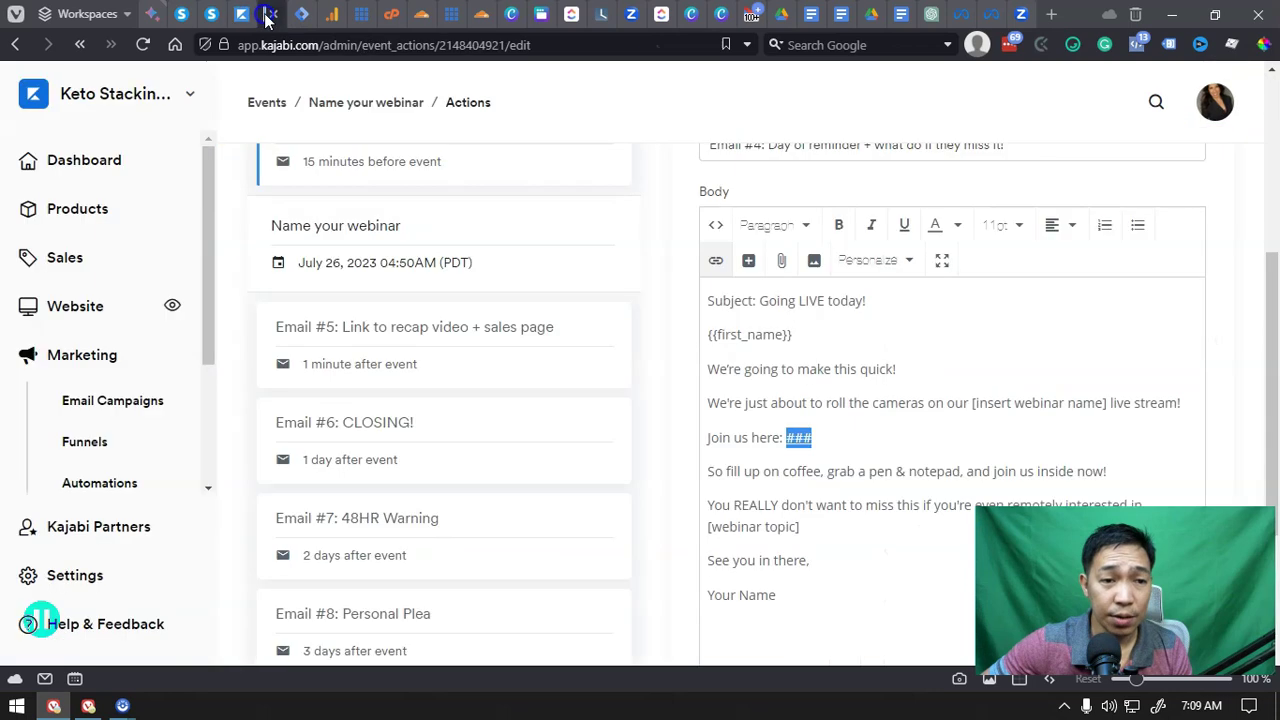
{"action": "scroll", "coordinate": [654, 390], "scroll_direction": "up", "scroll_amount": 4}
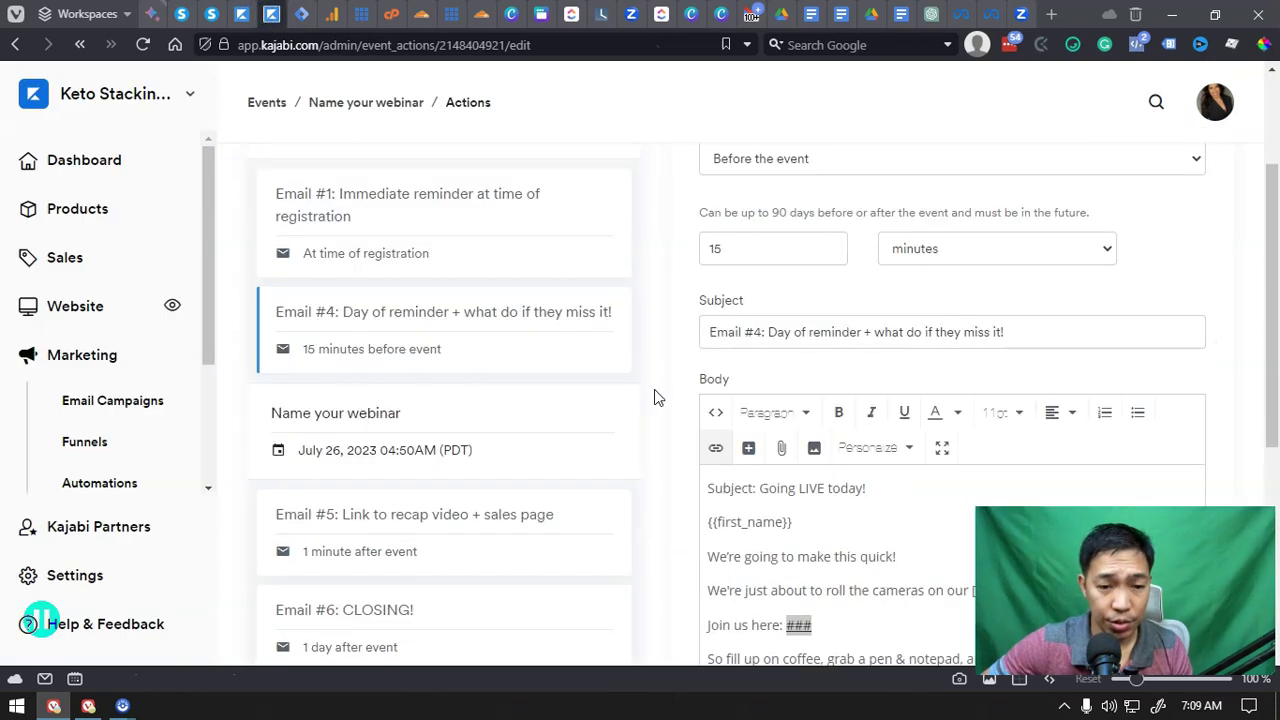
{"action": "left_click", "coordinate": [88, 440]}
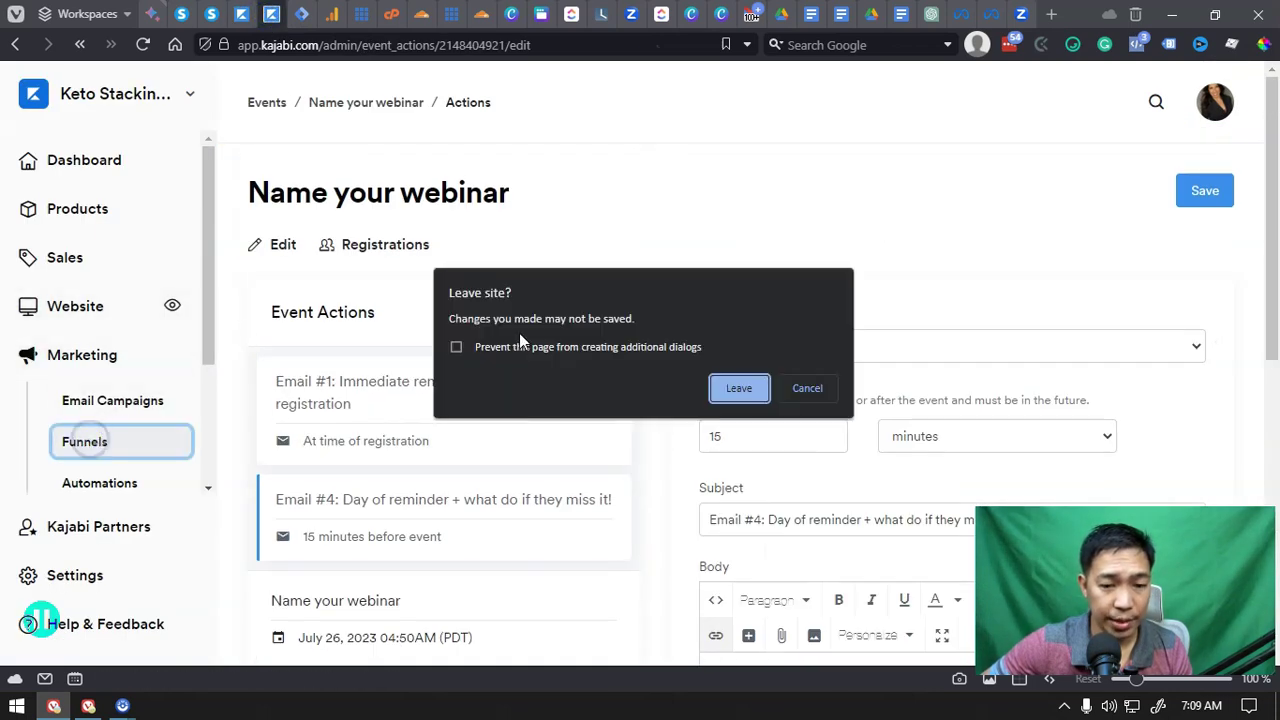
{"action": "left_click", "coordinate": [737, 388]}
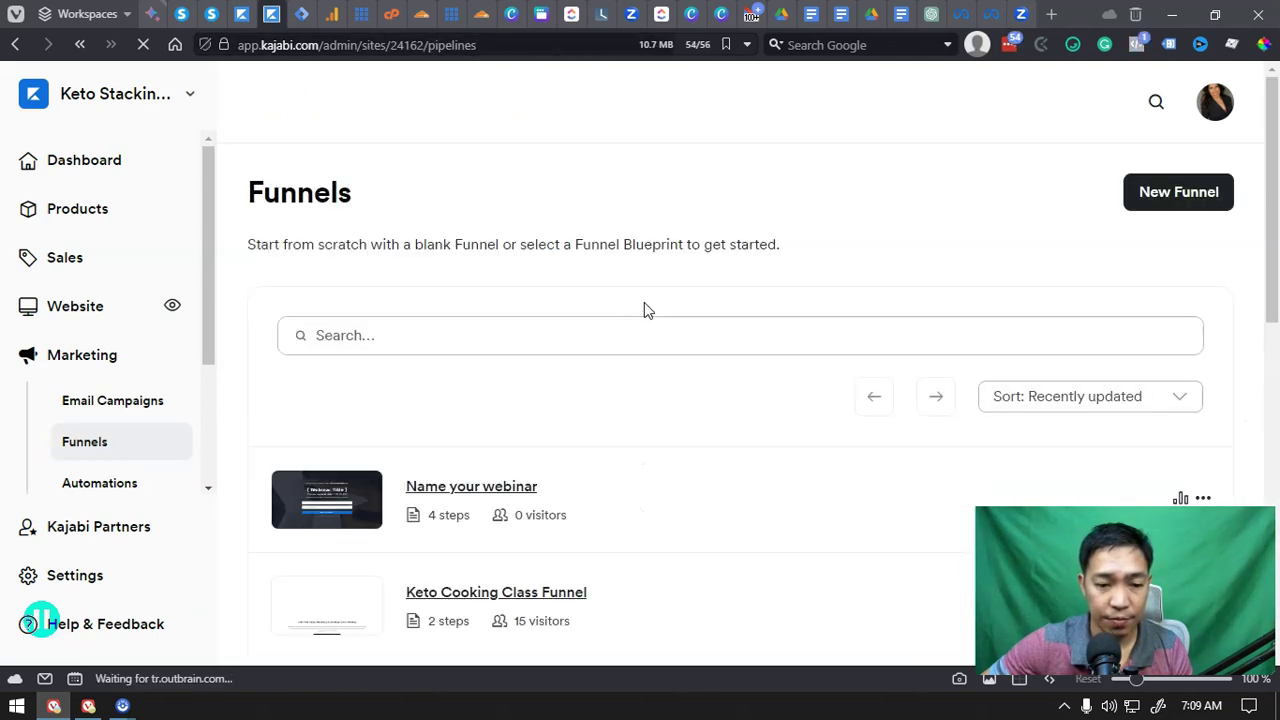
{"action": "scroll", "coordinate": [651, 311], "scroll_direction": "down", "scroll_amount": 4}
{"action": "scroll", "coordinate": [611, 354], "scroll_direction": "down", "scroll_amount": 2}
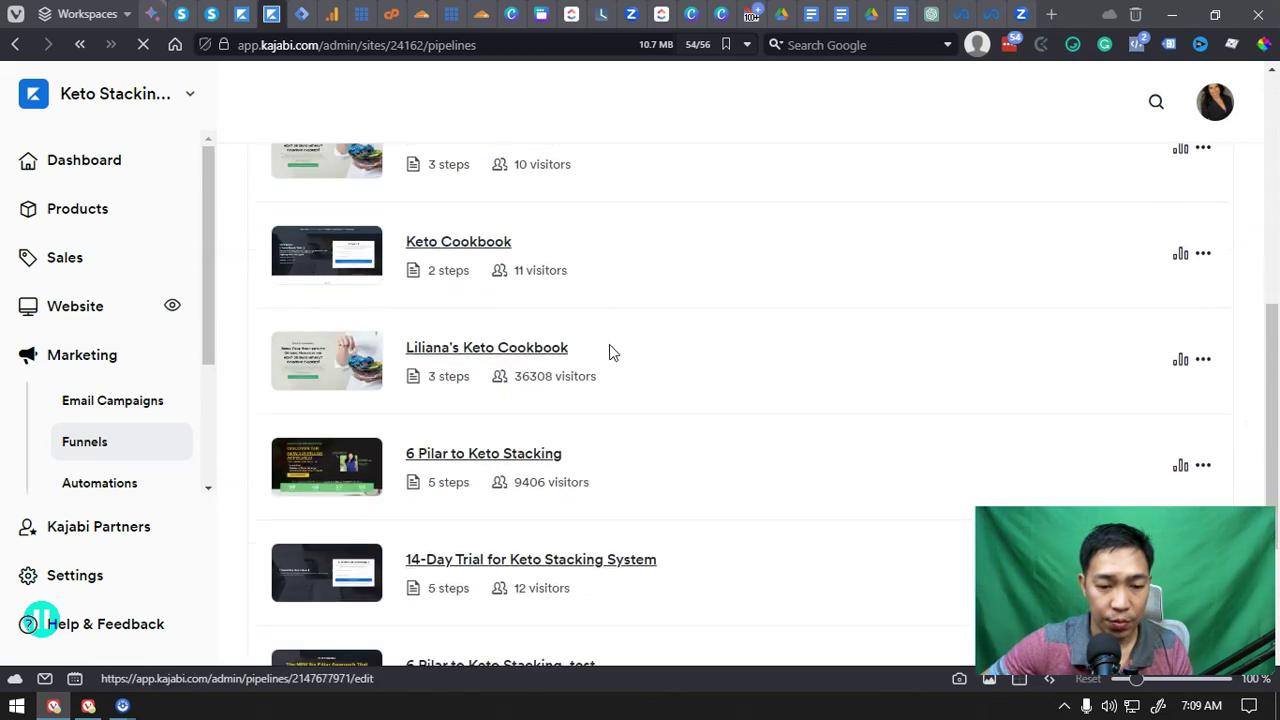
{"action": "scroll", "coordinate": [626, 343], "scroll_direction": "down", "scroll_amount": 2}
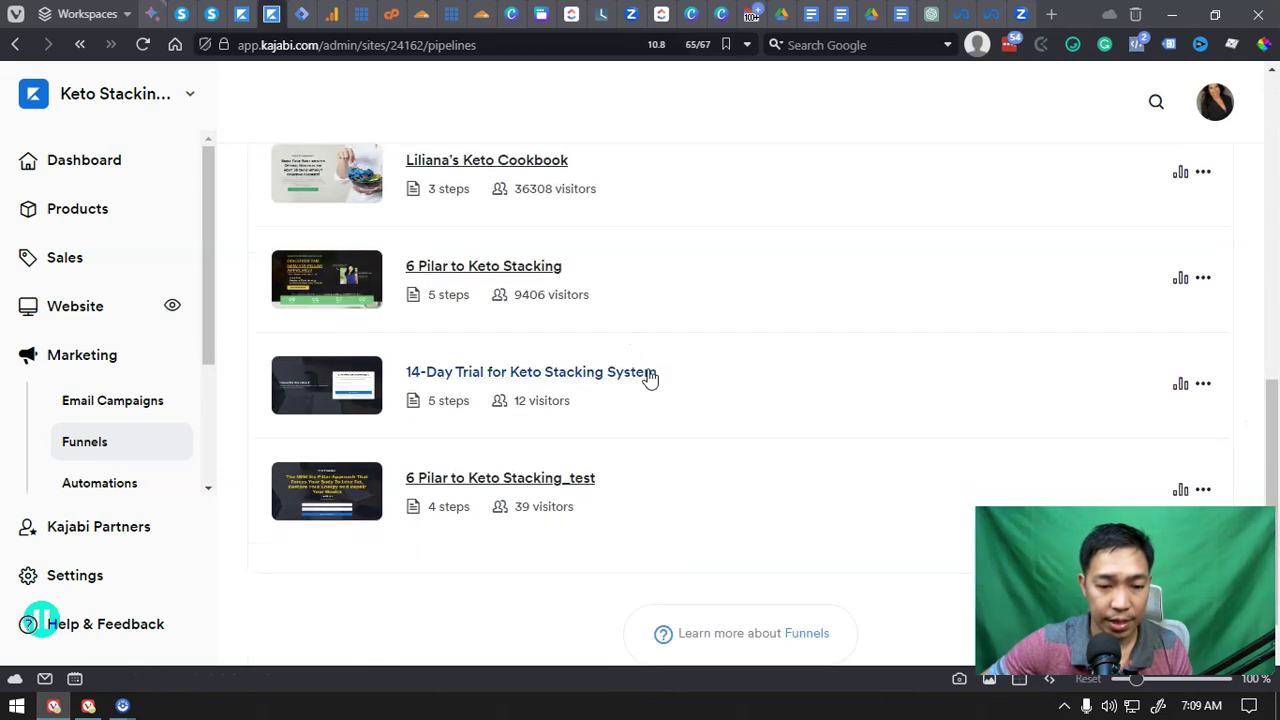
{"action": "left_click", "coordinate": [481, 270]}
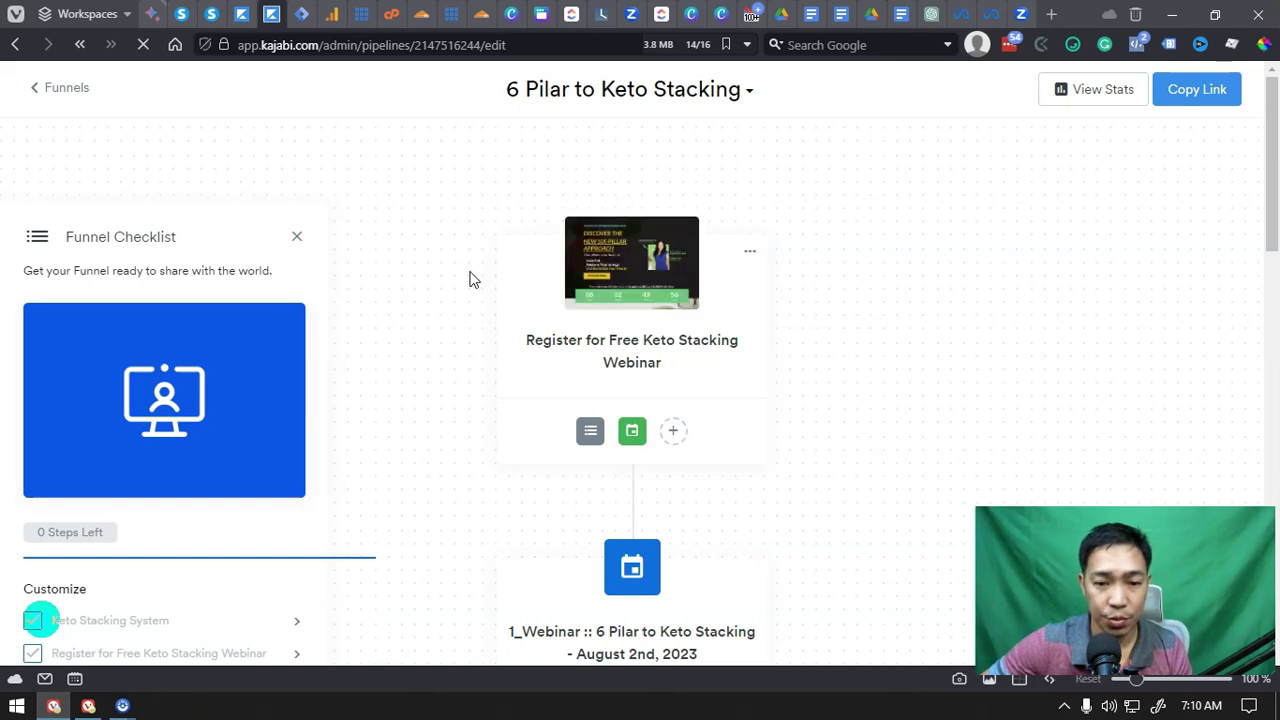
Step: Look over the 6 Pilar to Keto Stacking funnel's registration page and webinar event stages
{"action": "scroll", "coordinate": [773, 333], "scroll_direction": "down", "scroll_amount": 2}
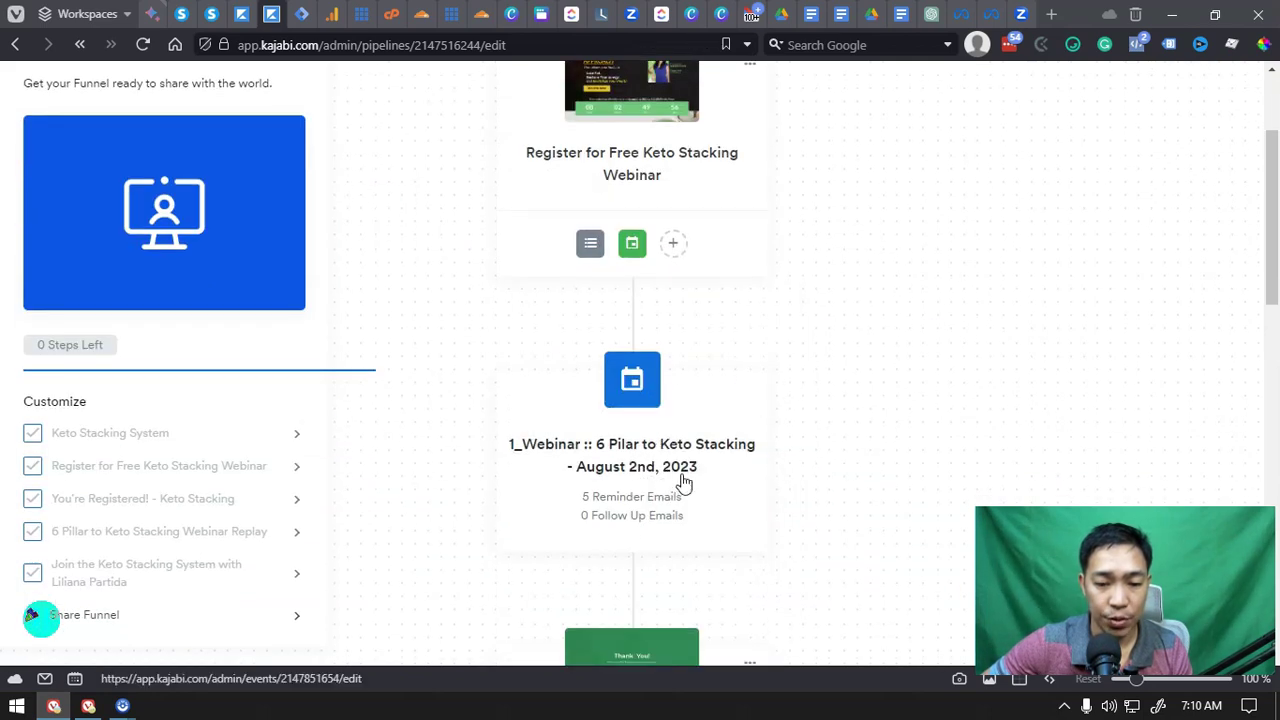
{"action": "scroll", "coordinate": [925, 410], "scroll_direction": "up", "scroll_amount": 2}
{"action": "scroll", "coordinate": [678, 298], "scroll_direction": "down", "scroll_amount": 2}
{"action": "scroll", "coordinate": [680, 300], "scroll_direction": "up", "scroll_amount": 2}
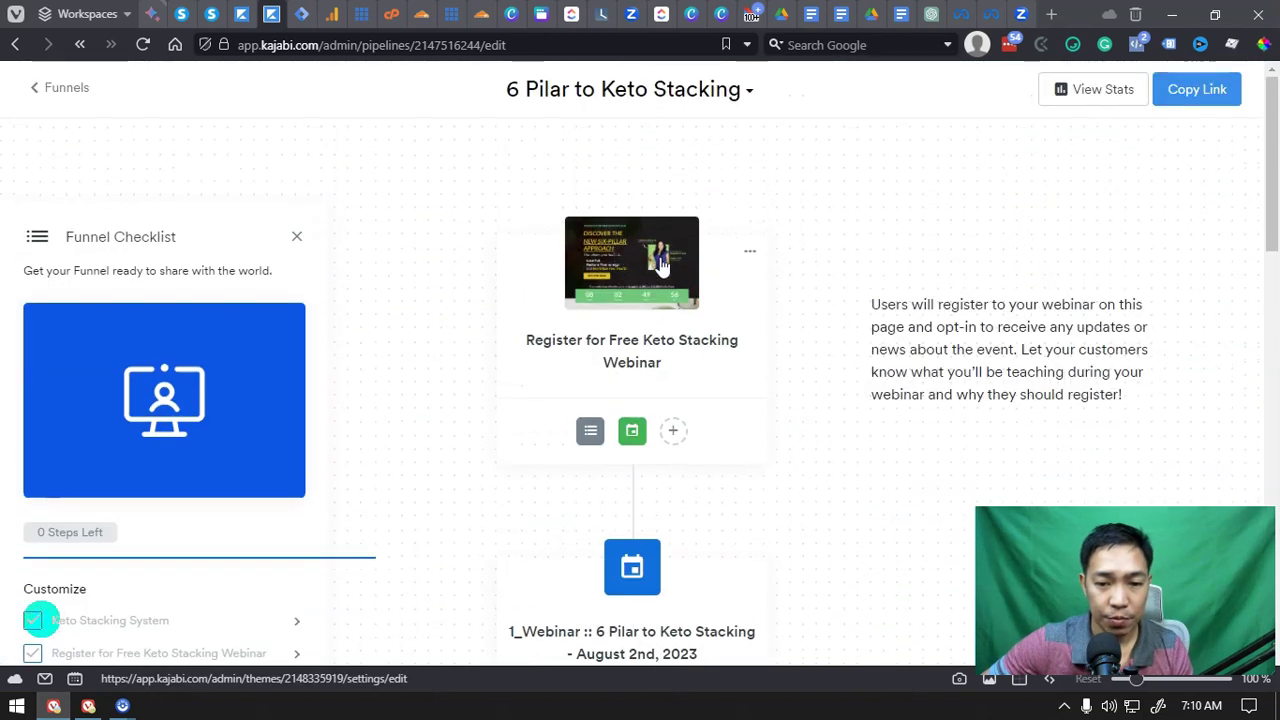
Step: Open the funnel's Register for Free Keto Stacking Webinar page in the editor and review its headline, countdown and benefits list
{"action": "left_click", "coordinate": [660, 262]}
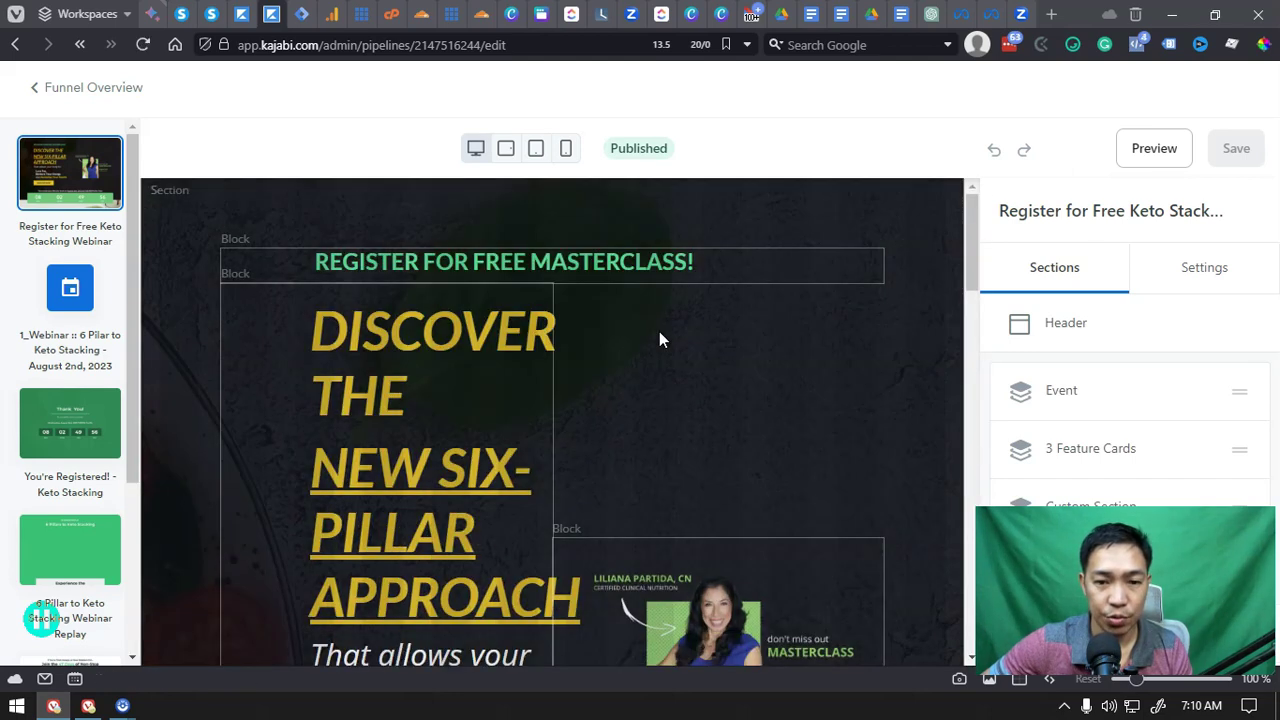
{"action": "scroll", "coordinate": [725, 350], "scroll_direction": "down", "scroll_amount": 3}
{"action": "scroll", "coordinate": [733, 350], "scroll_direction": "up", "scroll_amount": 1}
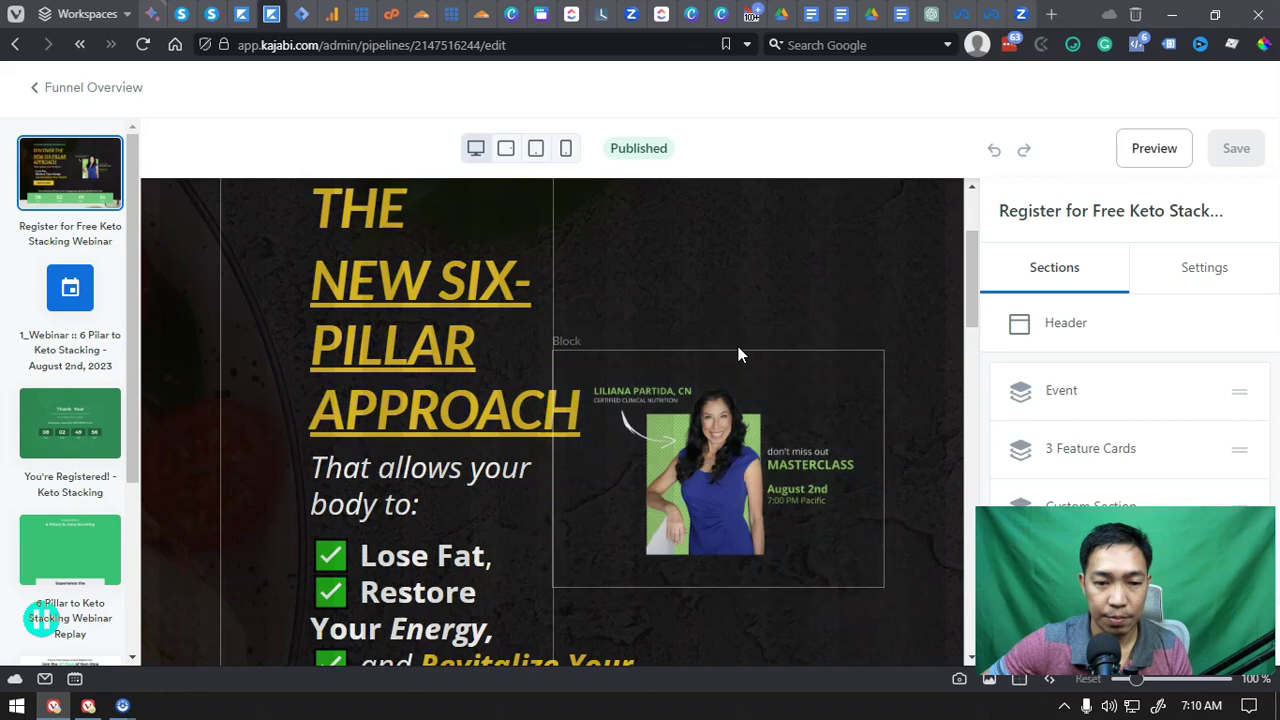
{"action": "scroll", "coordinate": [745, 360], "scroll_direction": "down", "scroll_amount": 1}
{"action": "scroll", "coordinate": [749, 355], "scroll_direction": "down", "scroll_amount": 9}
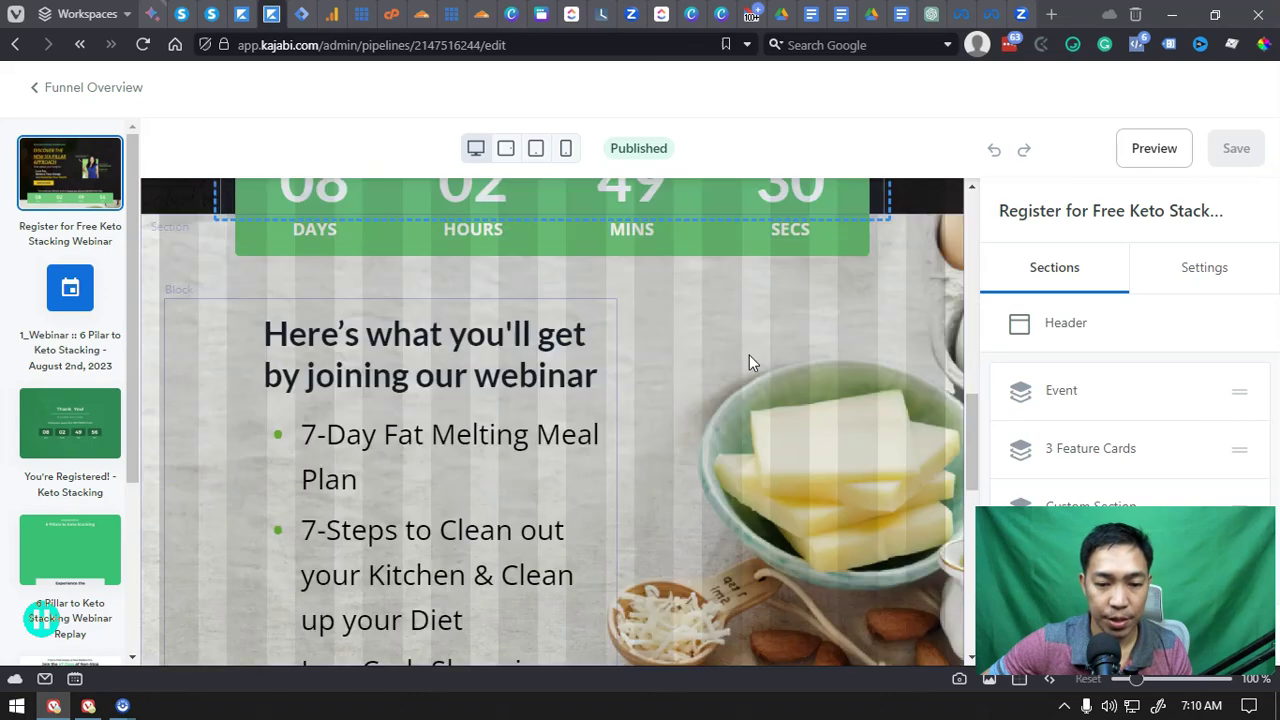
{"action": "scroll", "coordinate": [749, 355], "scroll_direction": "down", "scroll_amount": 4}
{"action": "scroll", "coordinate": [751, 359], "scroll_direction": "up", "scroll_amount": 7}
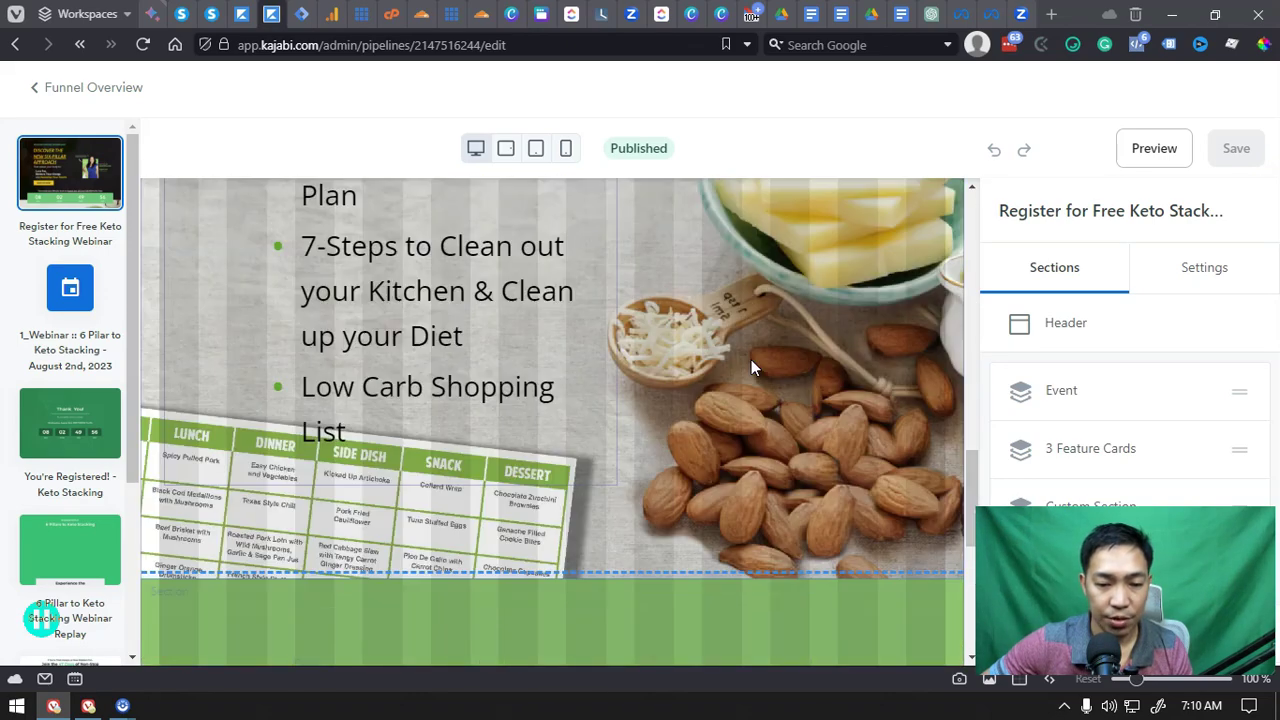
{"action": "scroll", "coordinate": [751, 359], "scroll_direction": "up", "scroll_amount": 8}
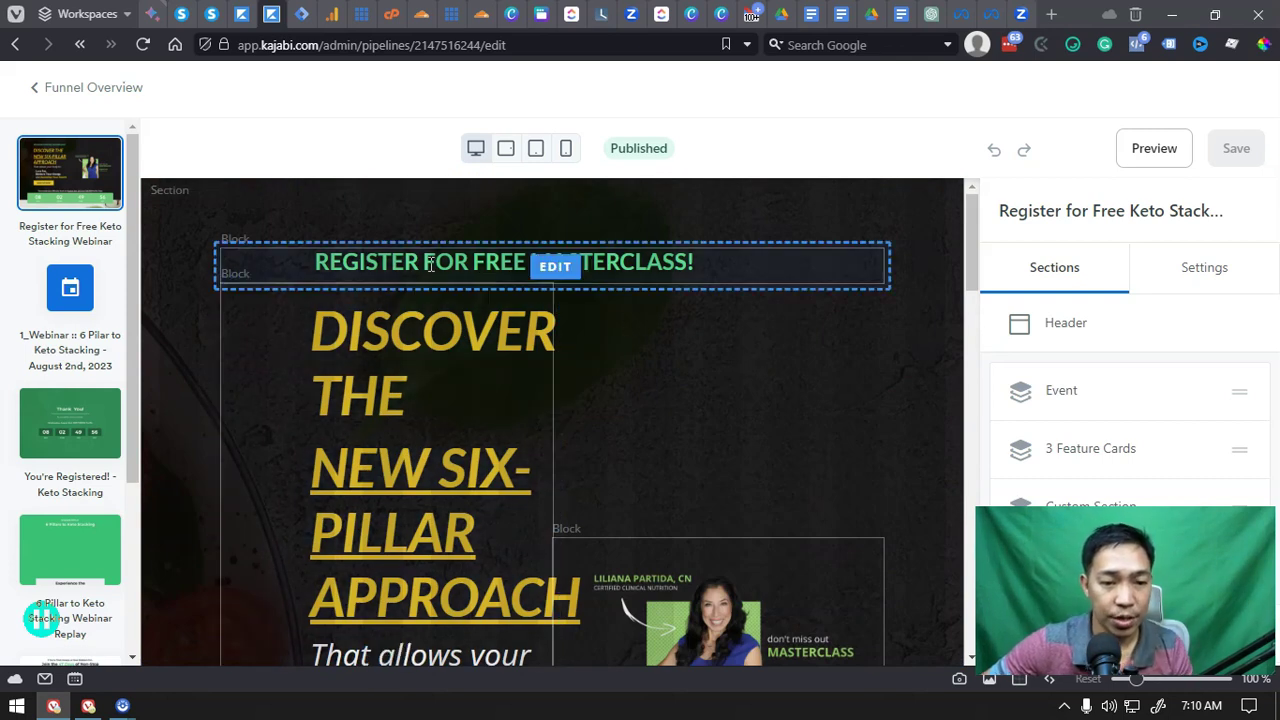
Step: Open the You're Registered! - Keto Stacking page, and return the other Kajabi tab from the Offer Checkout stage to the Funnels list
{"action": "left_click", "coordinate": [47, 421]}
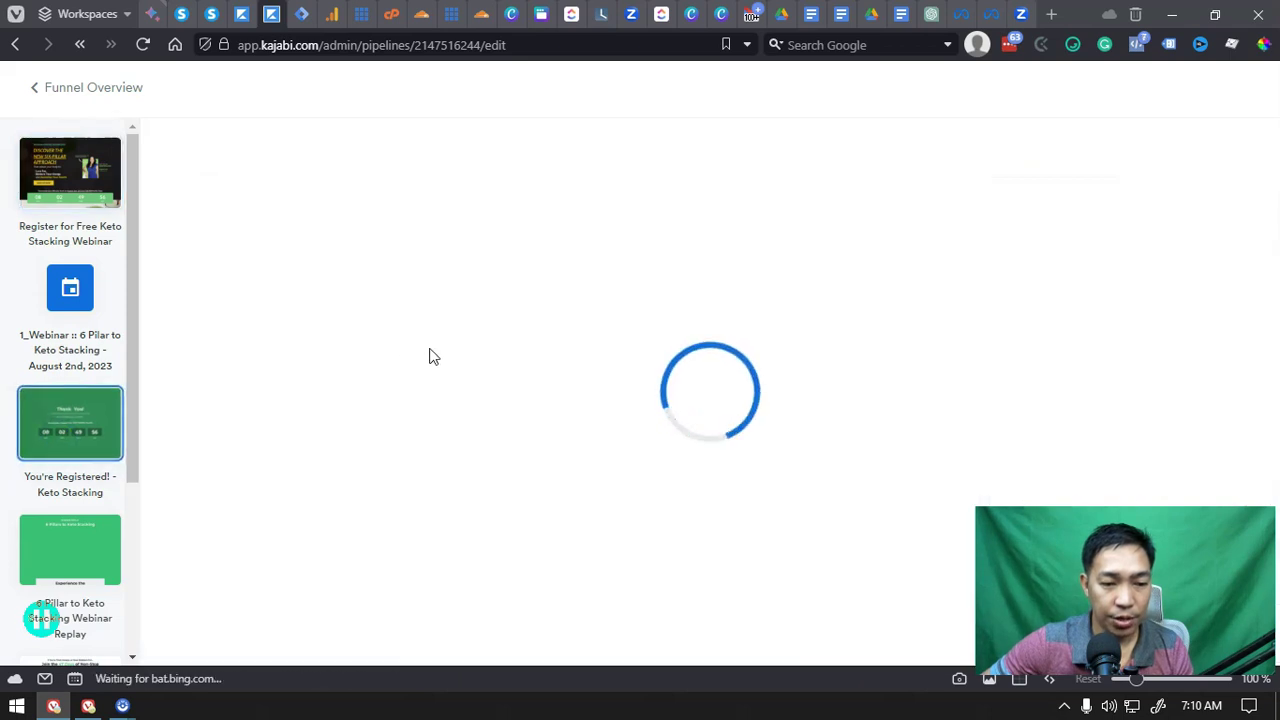
{"action": "left_click", "coordinate": [110, 307]}
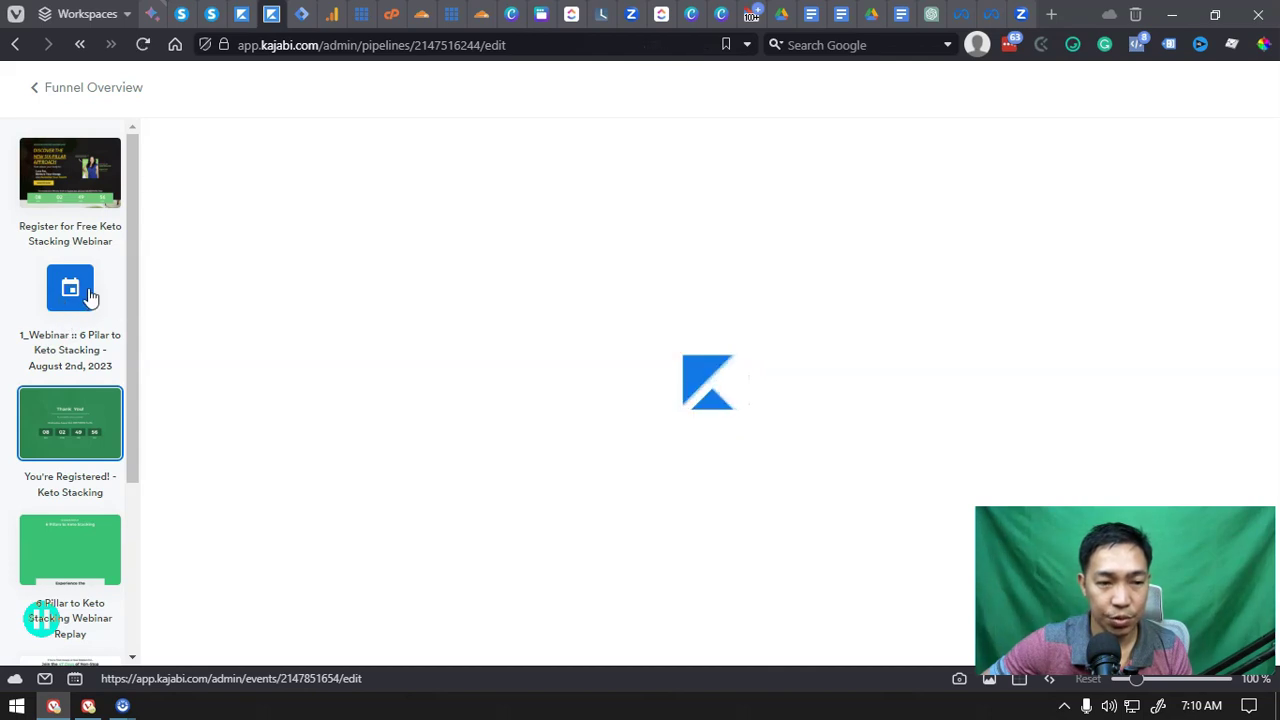
{"action": "left_click", "coordinate": [241, 14]}
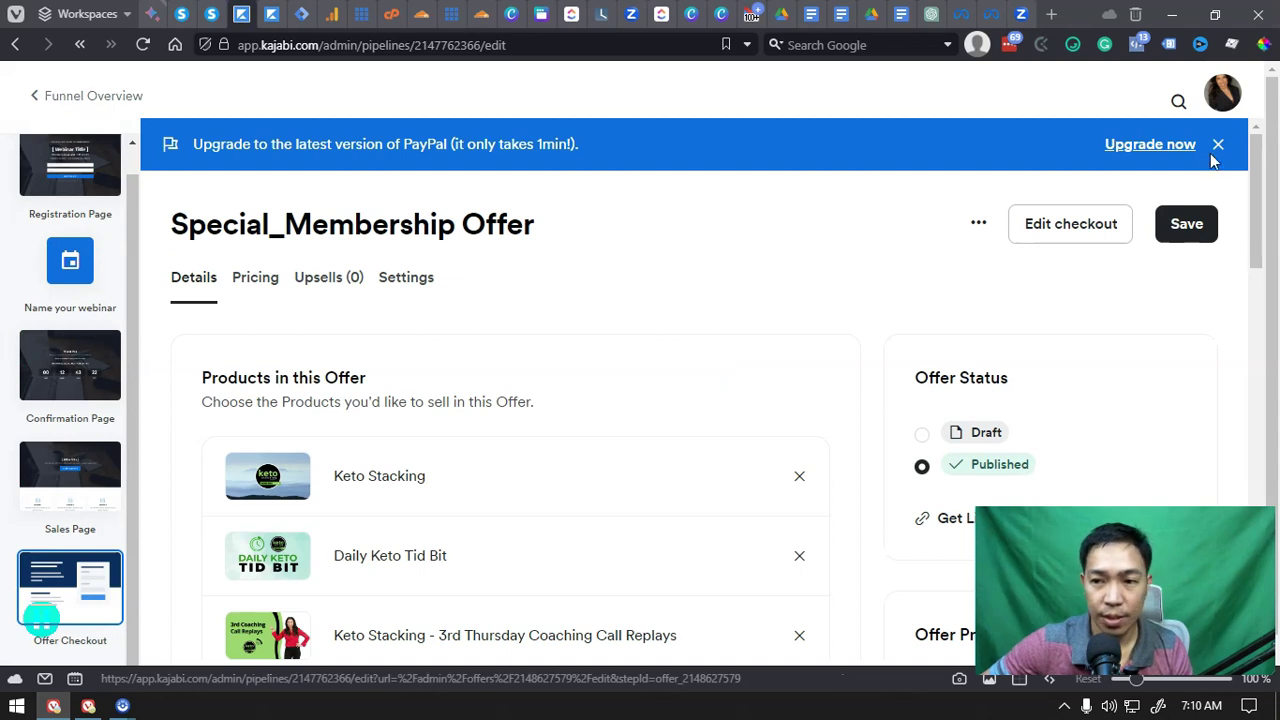
{"action": "left_click", "coordinate": [60, 96]}
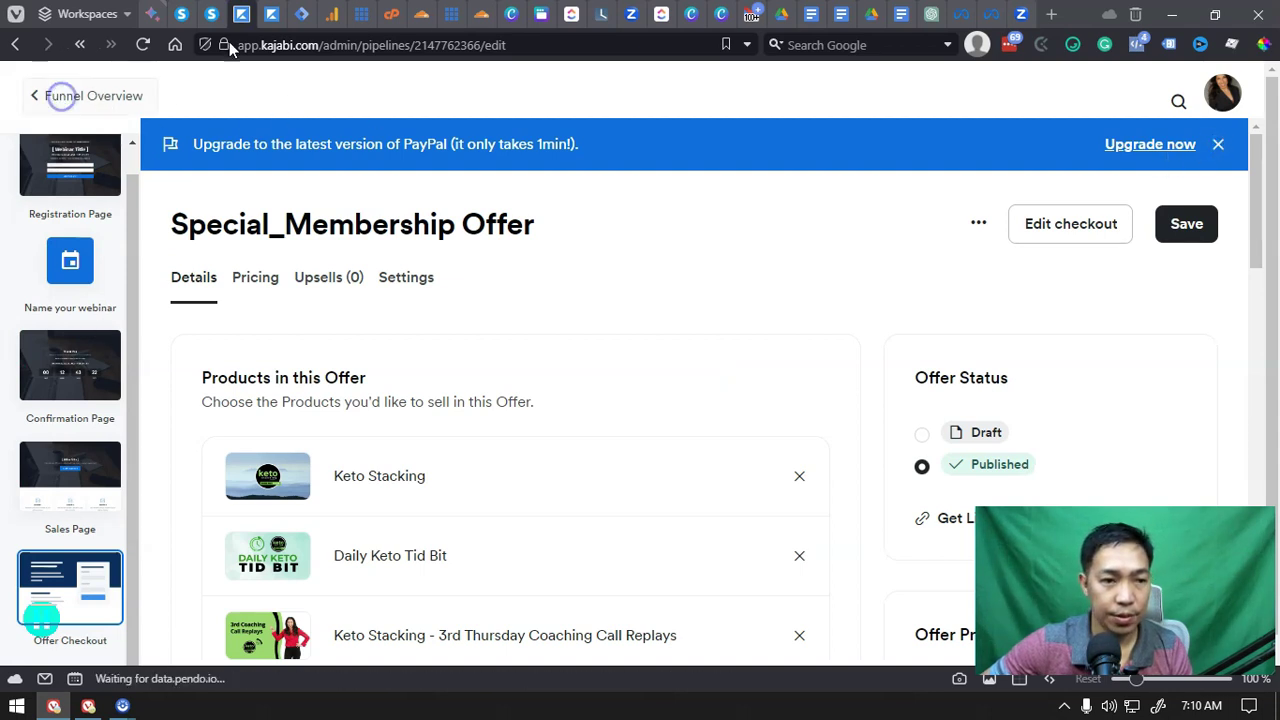
{"action": "key", "text": "alt+Left"}
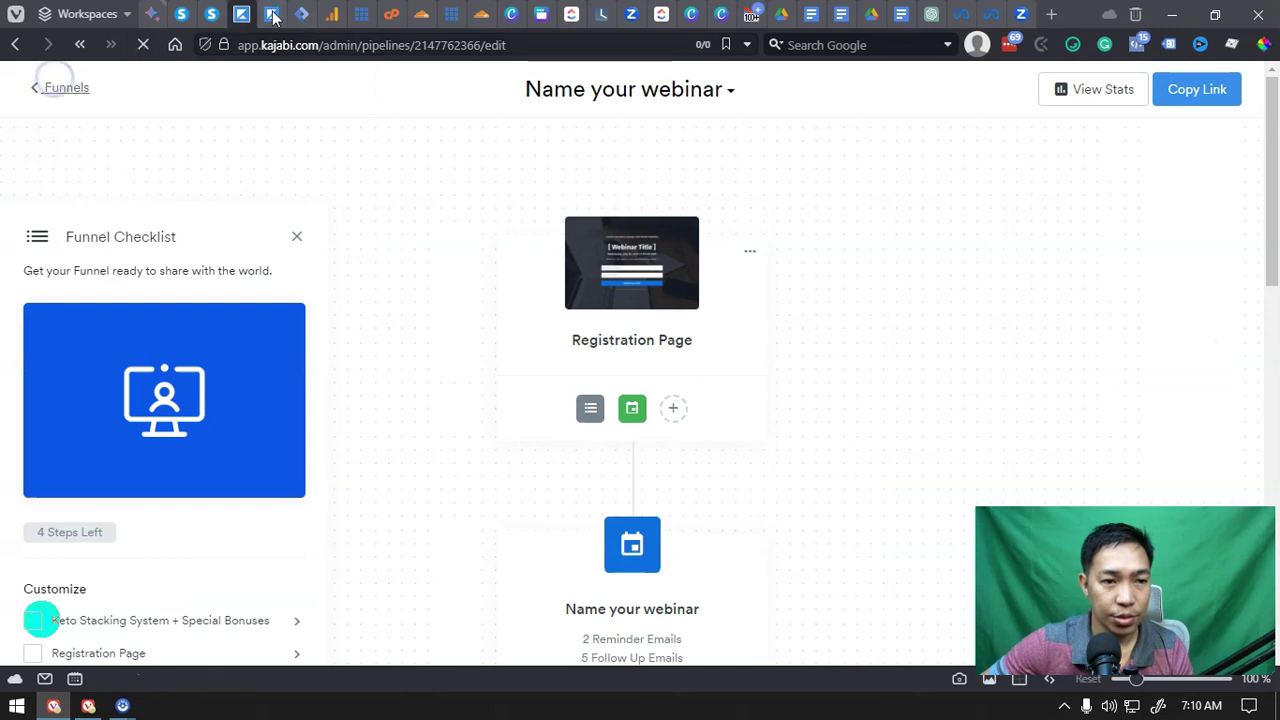
Step: Review the You're Registered! page's thank-you message, event date and countdown timer in the 6 Pilar to Keto Stacking funnel
{"action": "scroll", "coordinate": [86, 329], "scroll_direction": "down", "scroll_amount": 2}
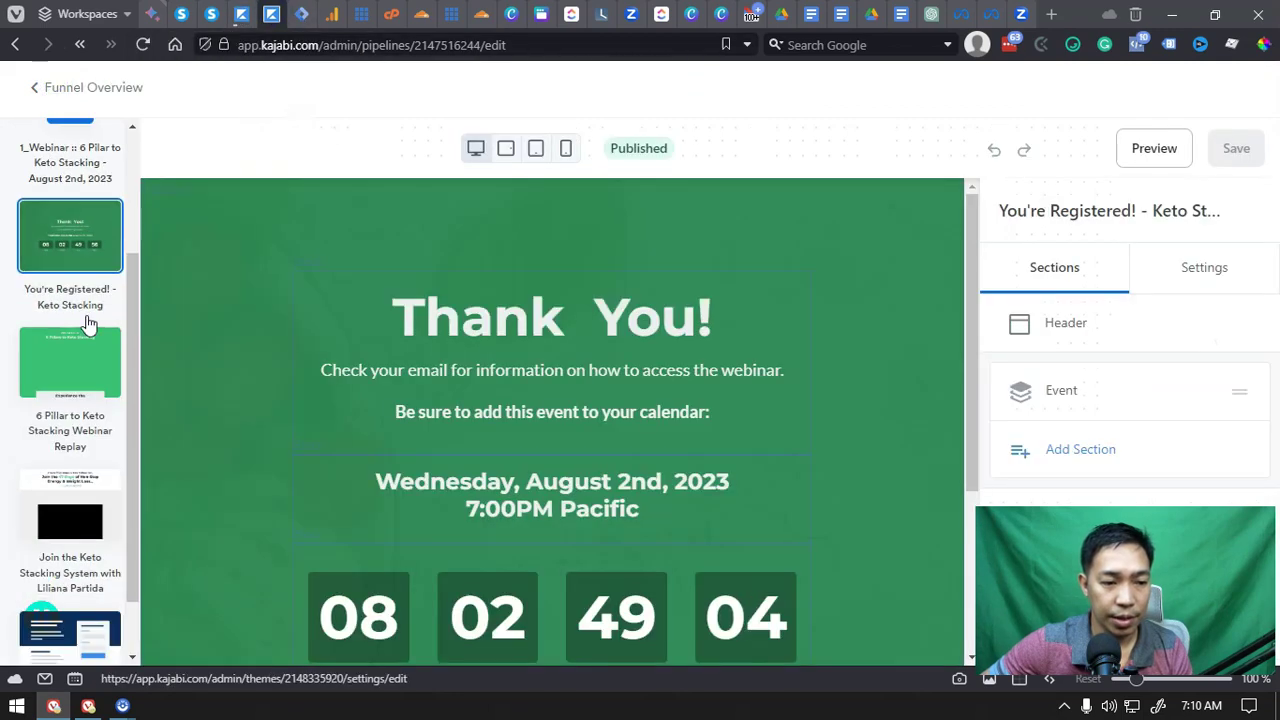
{"action": "scroll", "coordinate": [580, 320], "scroll_direction": "down", "scroll_amount": 2}
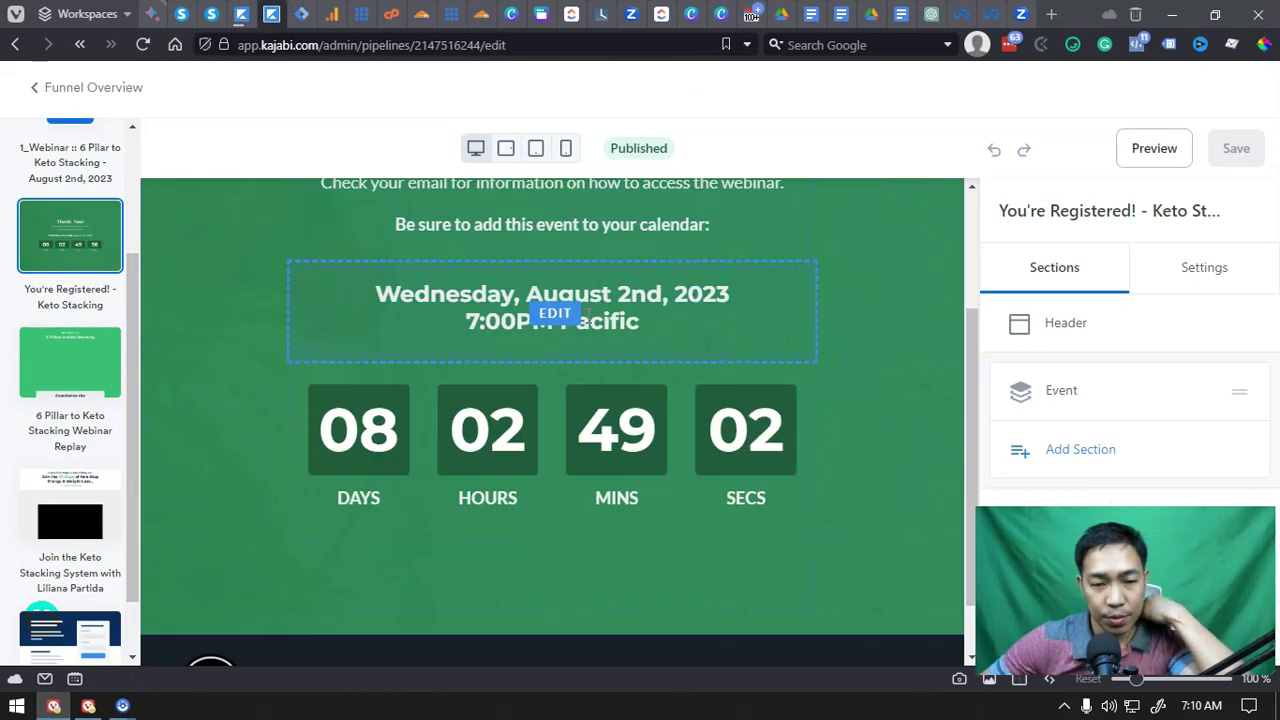
{"action": "scroll", "coordinate": [583, 318], "scroll_direction": "up", "scroll_amount": 2}
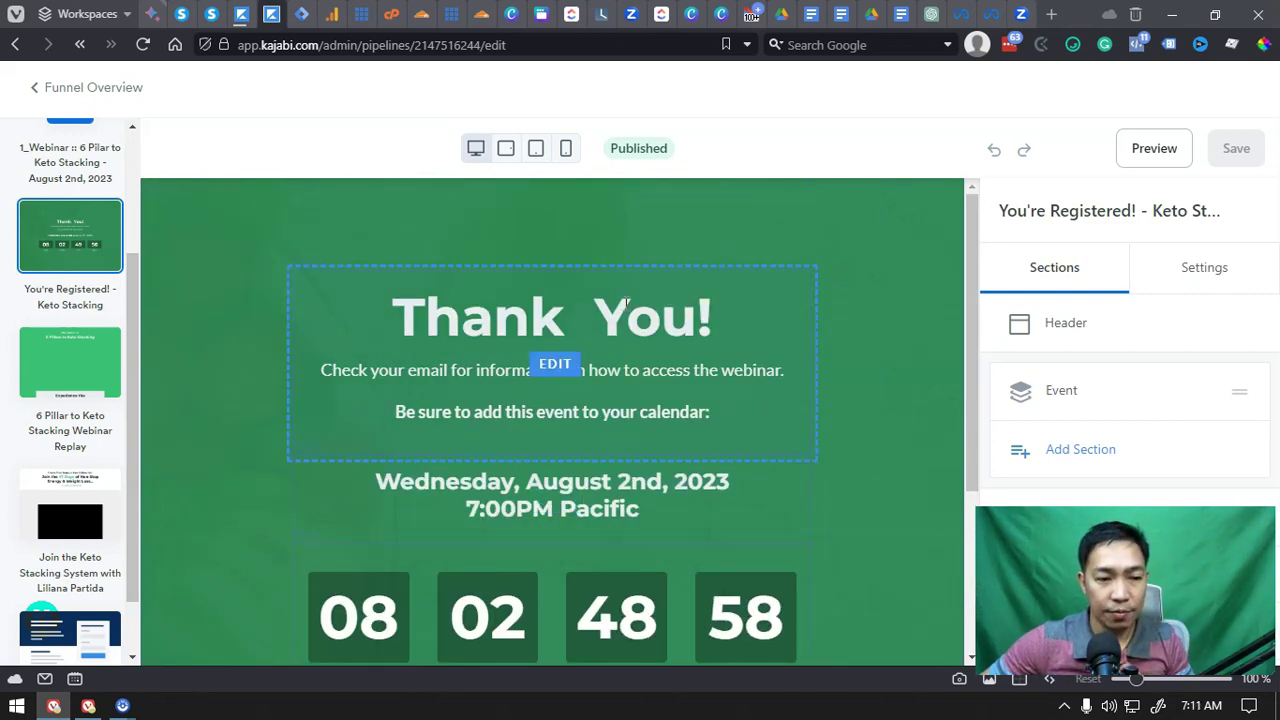
{"action": "scroll", "coordinate": [908, 385], "scroll_direction": "down", "scroll_amount": 2}
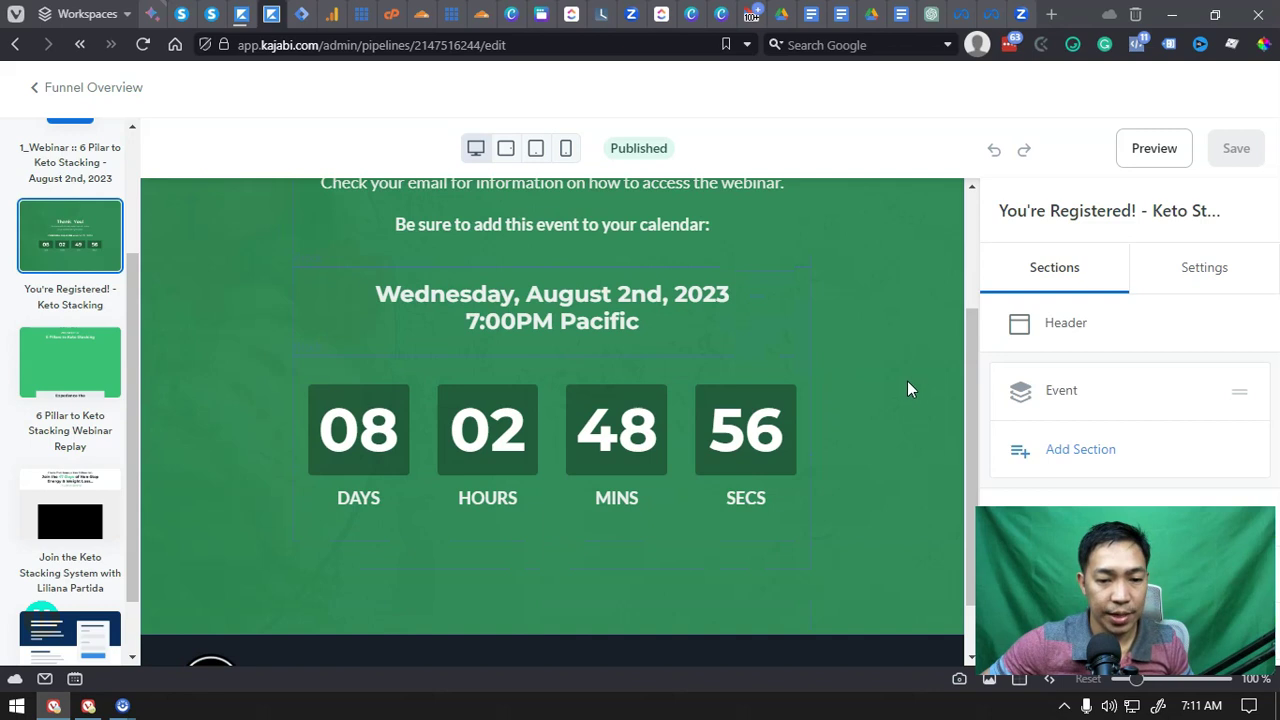
Step: Open the thank-you page's countdown block and check its After Event action and linked landing page
{"action": "left_click", "coordinate": [445, 412]}
{"action": "scroll", "coordinate": [1140, 325], "scroll_direction": "down", "scroll_amount": 5}
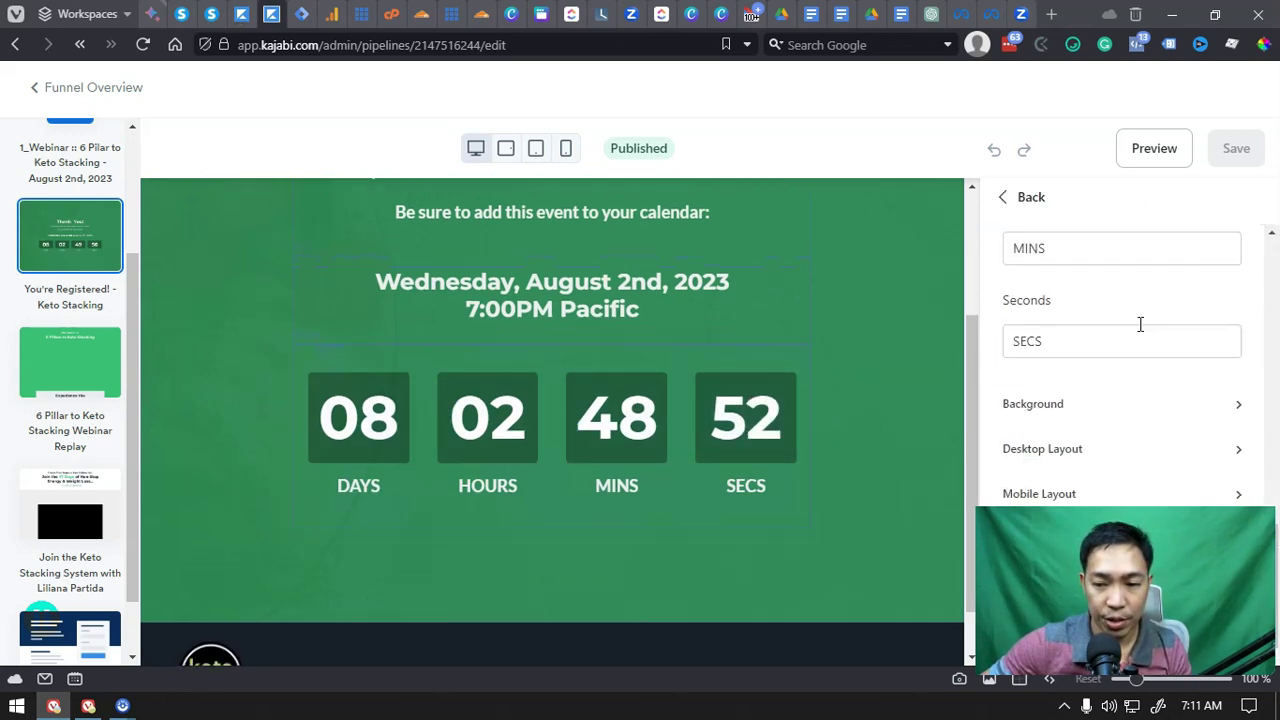
{"action": "scroll", "coordinate": [1106, 334], "scroll_direction": "down", "scroll_amount": 3}
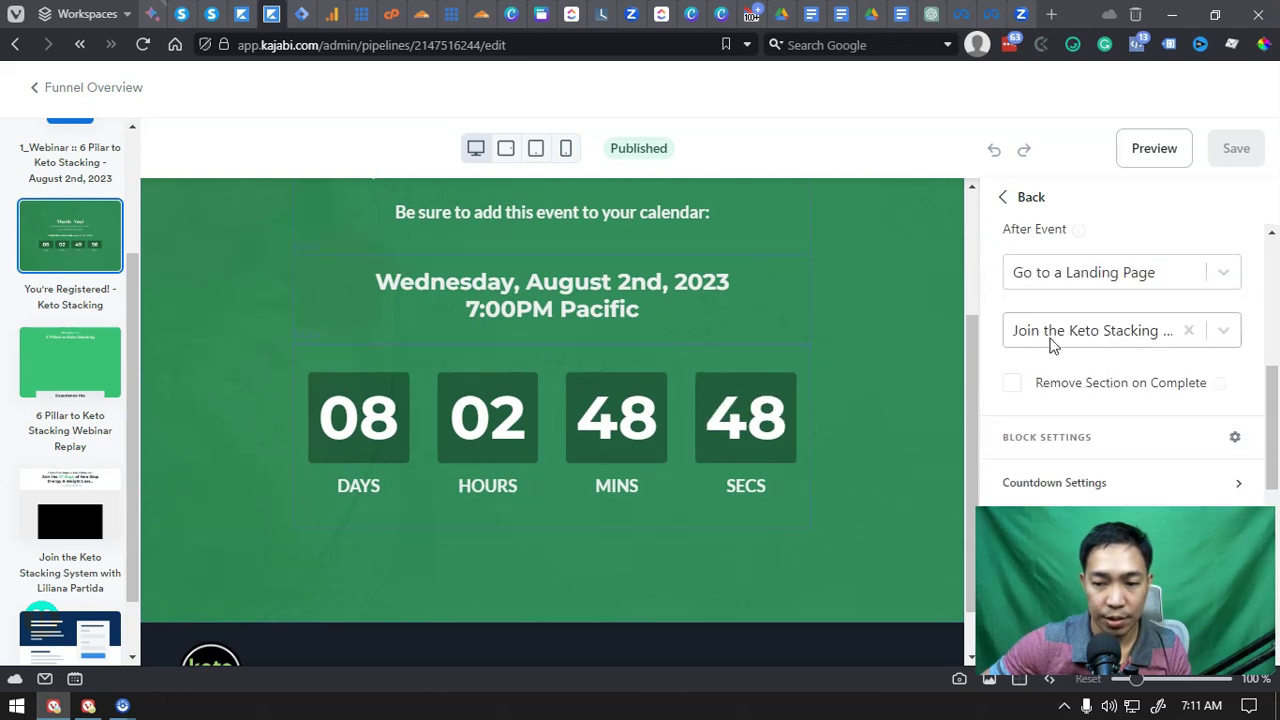
Step: Open the 6 Pillar to Keto Stacking Webinar Replay page and review its video, expiry countdown and join button
{"action": "left_click", "coordinate": [53, 365]}
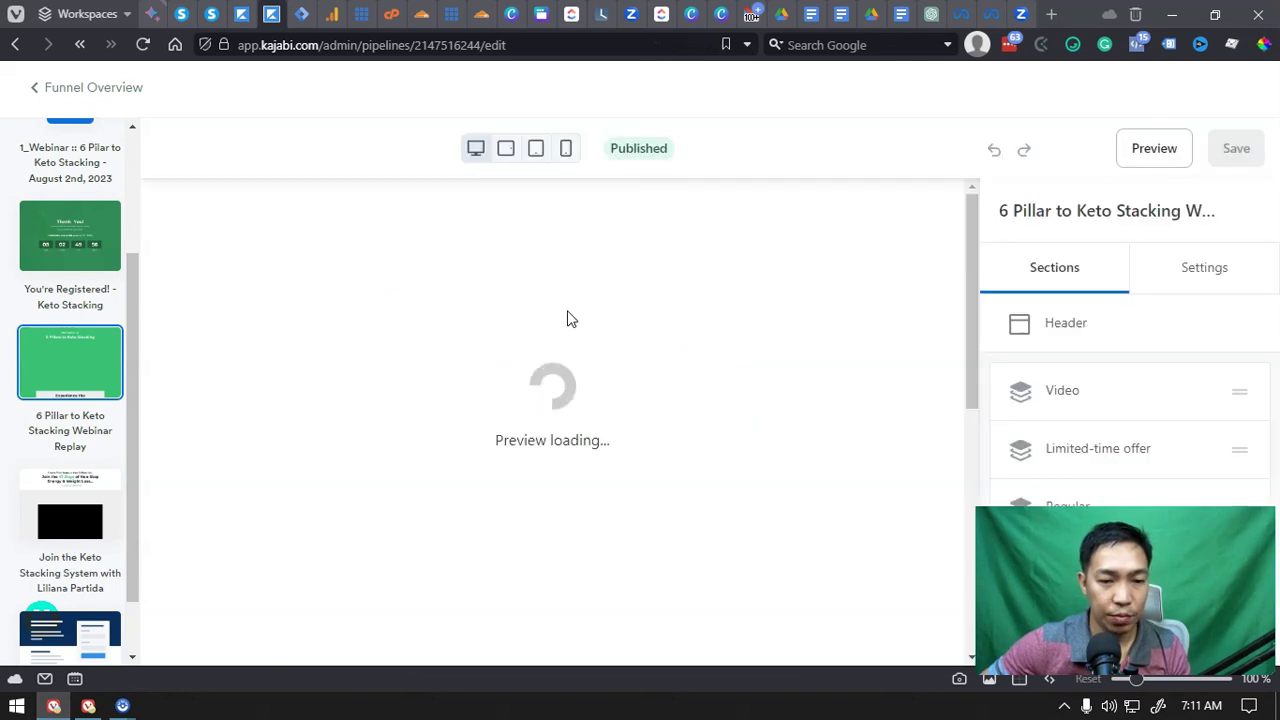
{"action": "mouse_move", "coordinate": [237, 19]}
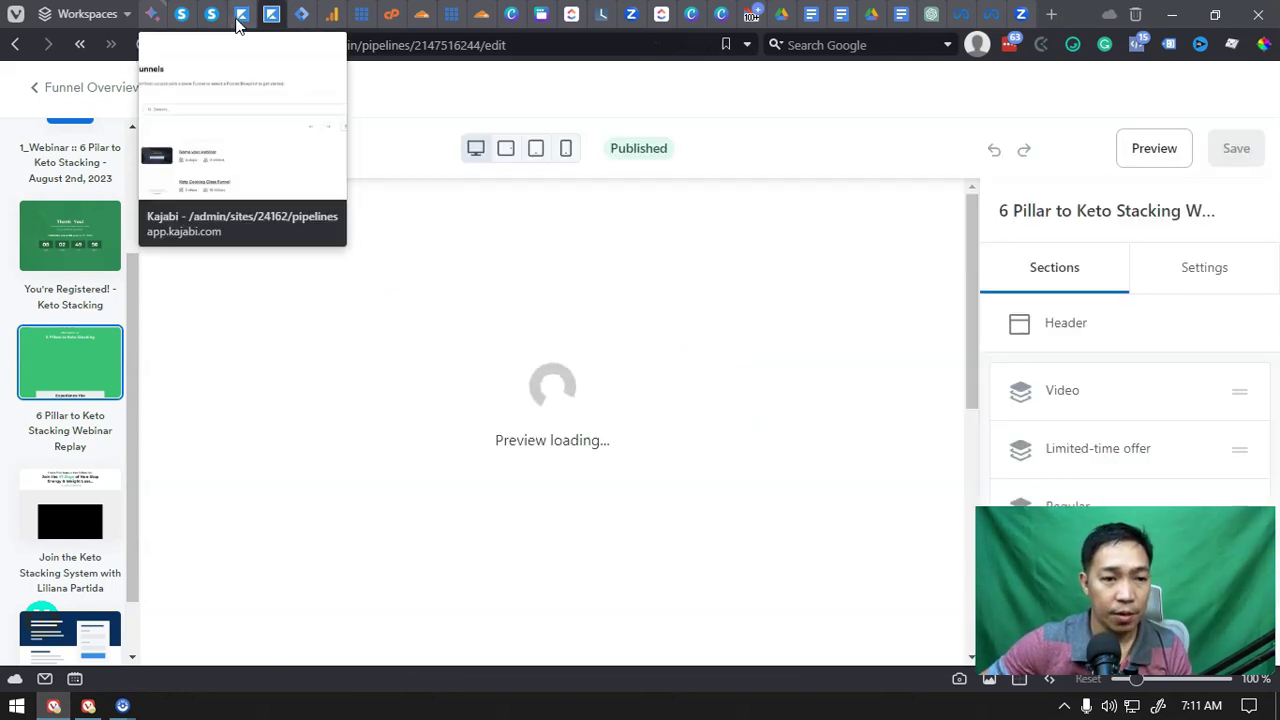
{"action": "scroll", "coordinate": [290, 370], "scroll_direction": "down", "scroll_amount": 10}
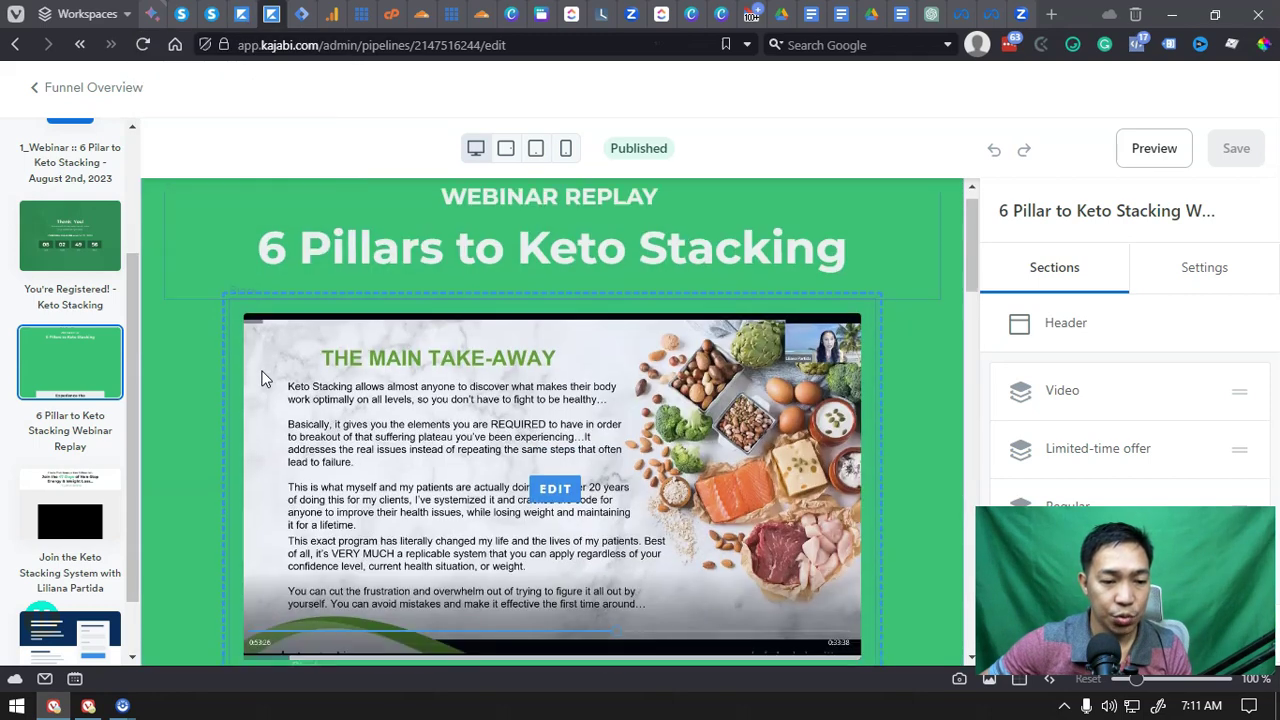
{"action": "scroll", "coordinate": [467, 410], "scroll_direction": "down", "scroll_amount": 5}
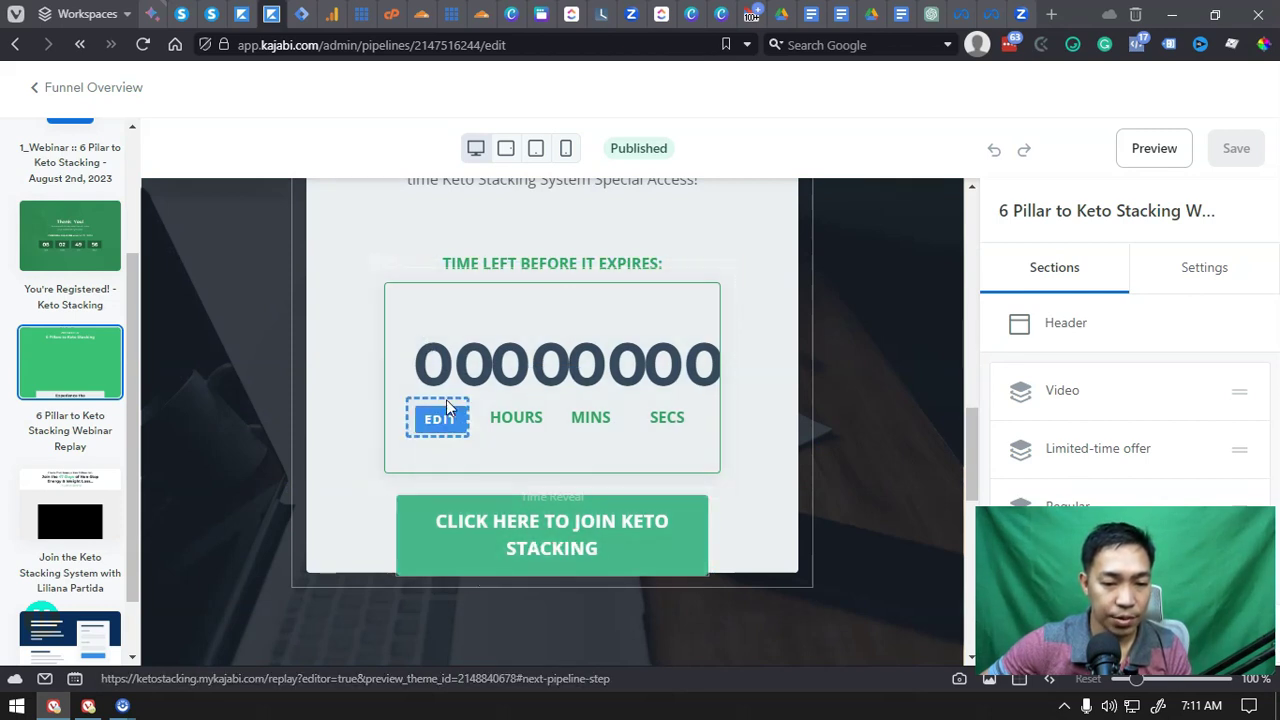
Step: Open the funnel's Join the Keto Stacking System sales page and review its headline, video and join button
{"action": "left_click_drag", "start_coordinate": [136, 387], "coordinate": [139, 426]}
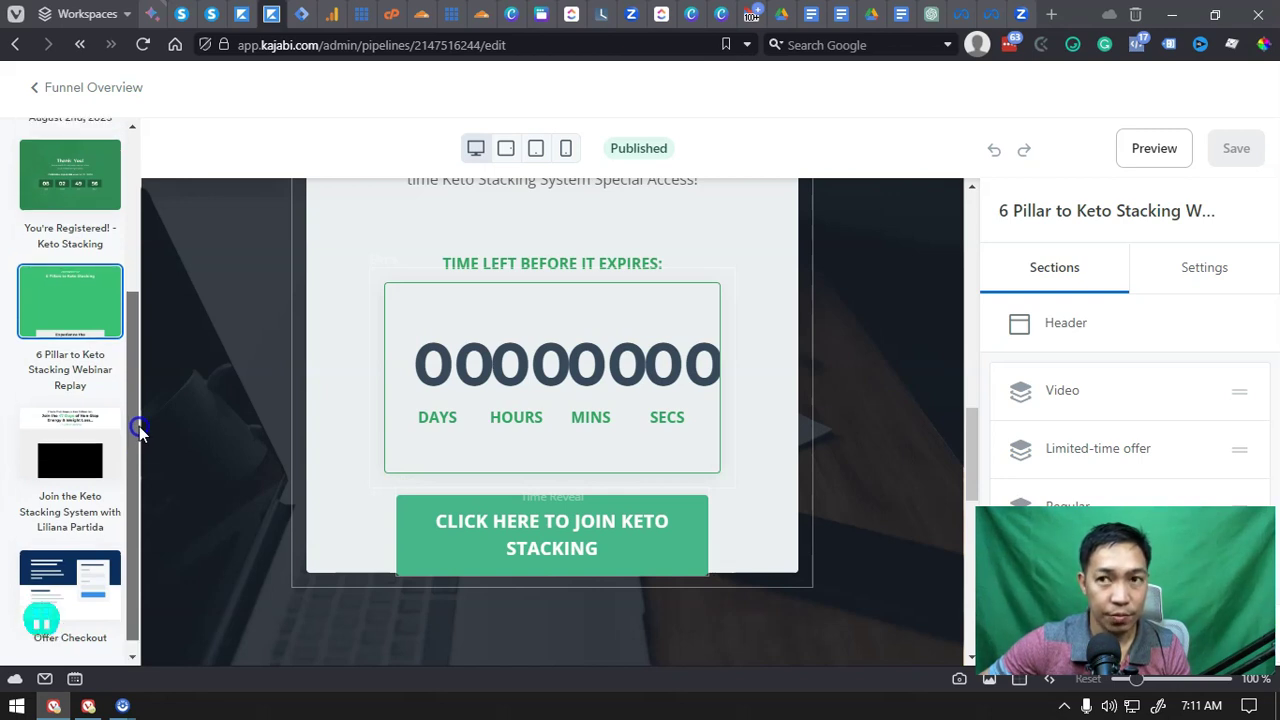
{"action": "mouse_move", "coordinate": [139, 426]}
{"action": "left_mouse_down"}
{"action": "mouse_move", "coordinate": [137, 409]}
{"action": "mouse_move", "coordinate": [136, 434]}
{"action": "left_mouse_up"}
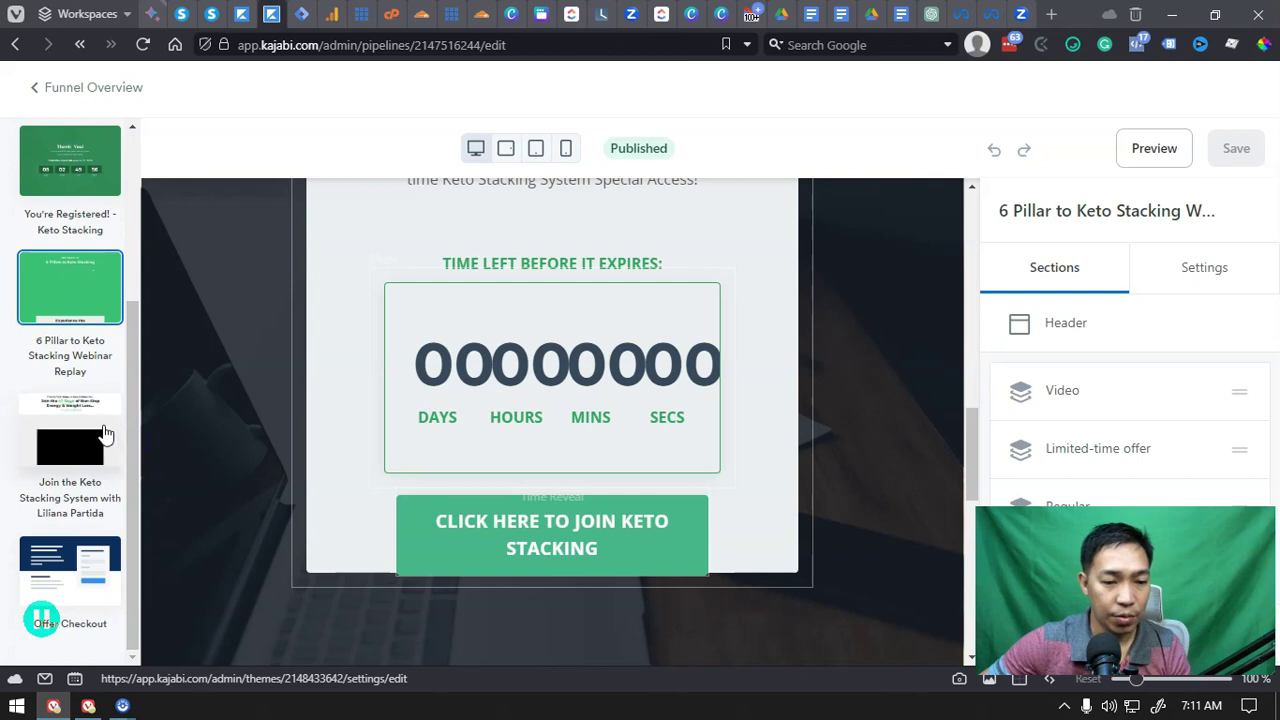
{"action": "left_click", "coordinate": [104, 434]}
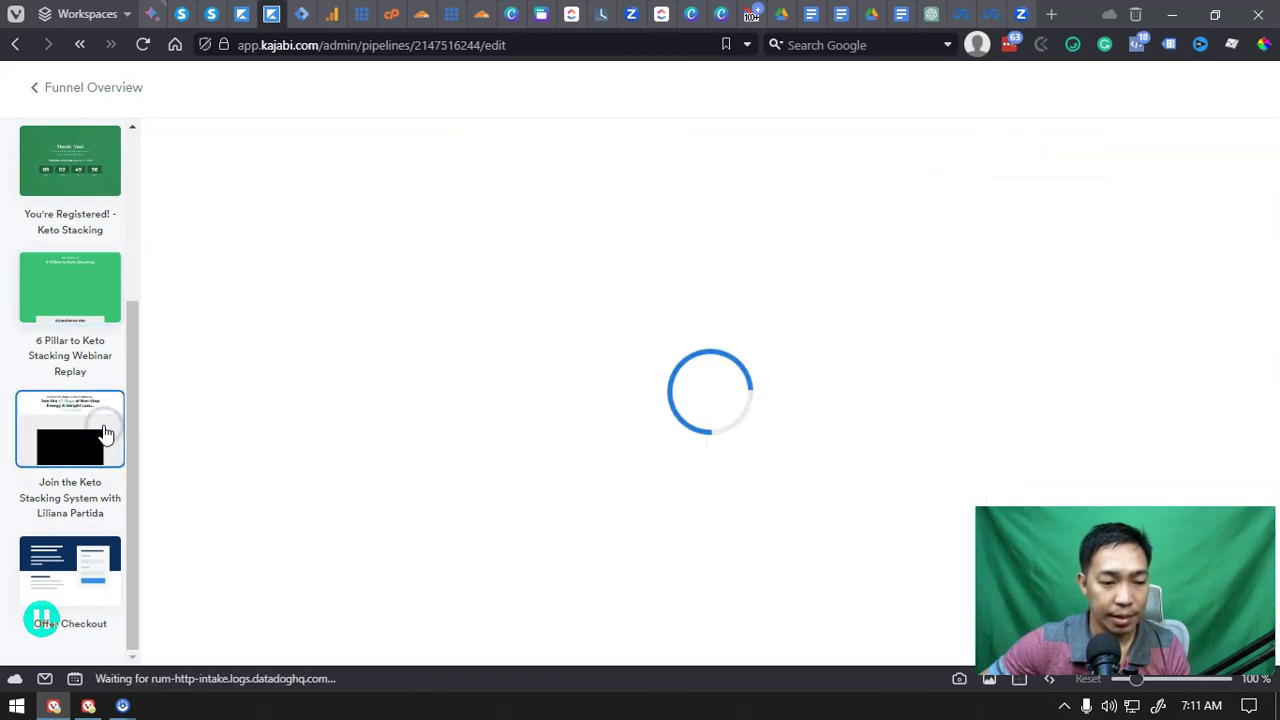
{"action": "left_click", "coordinate": [90, 358]}
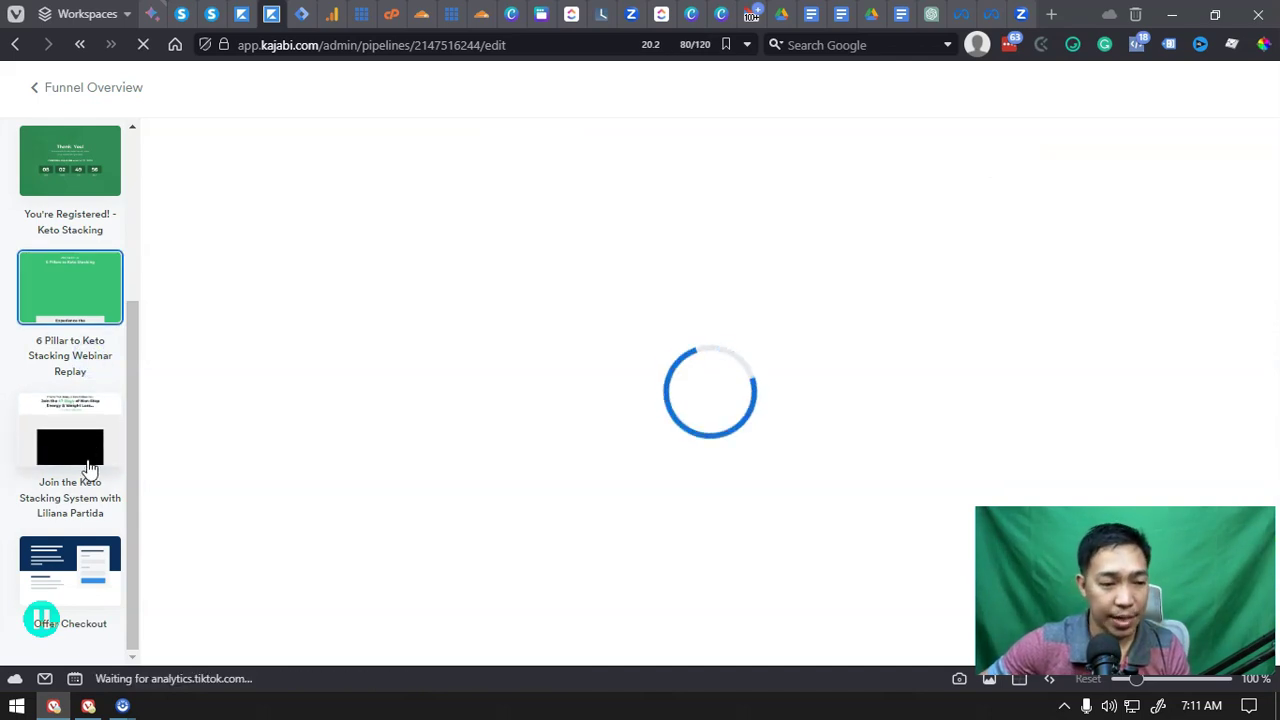
{"action": "left_click", "coordinate": [88, 469]}
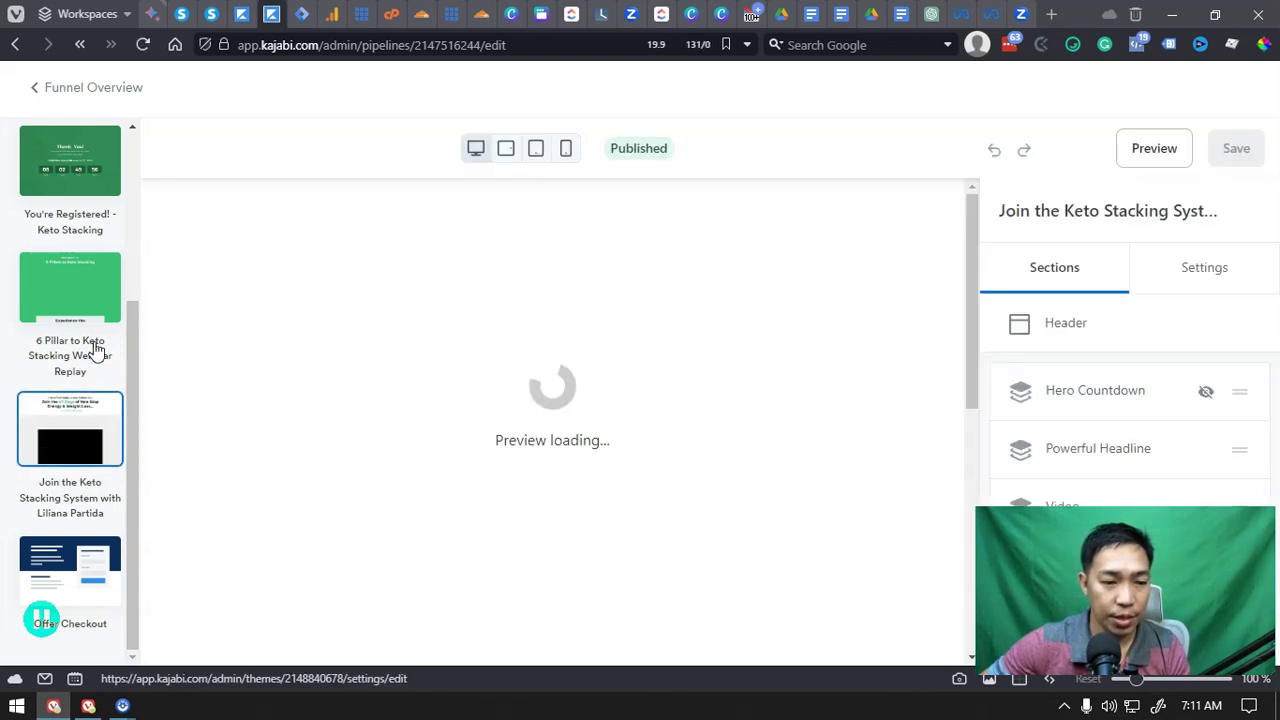
{"action": "mouse_move", "coordinate": [134, 334]}
{"action": "left_mouse_down"}
{"action": "mouse_move", "coordinate": [131, 295]}
{"action": "mouse_move", "coordinate": [129, 358]}
{"action": "left_mouse_up"}
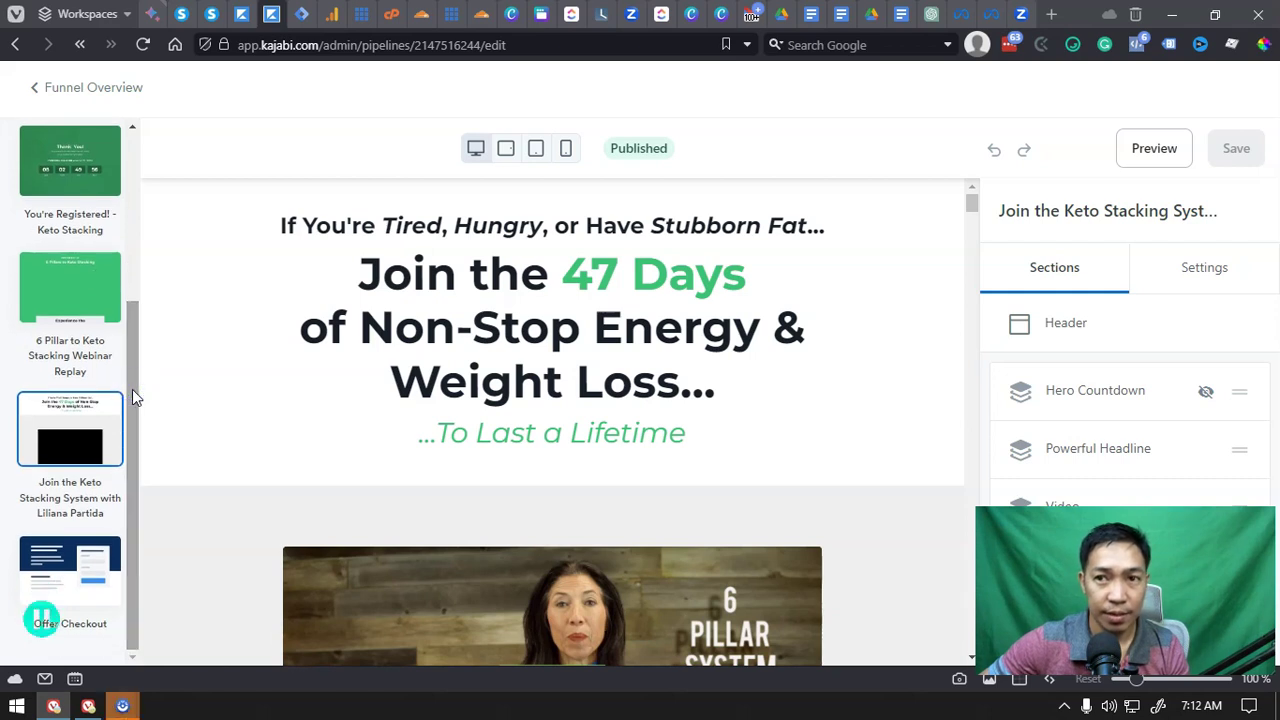
{"action": "scroll", "coordinate": [400, 410], "scroll_direction": "down", "scroll_amount": 4}
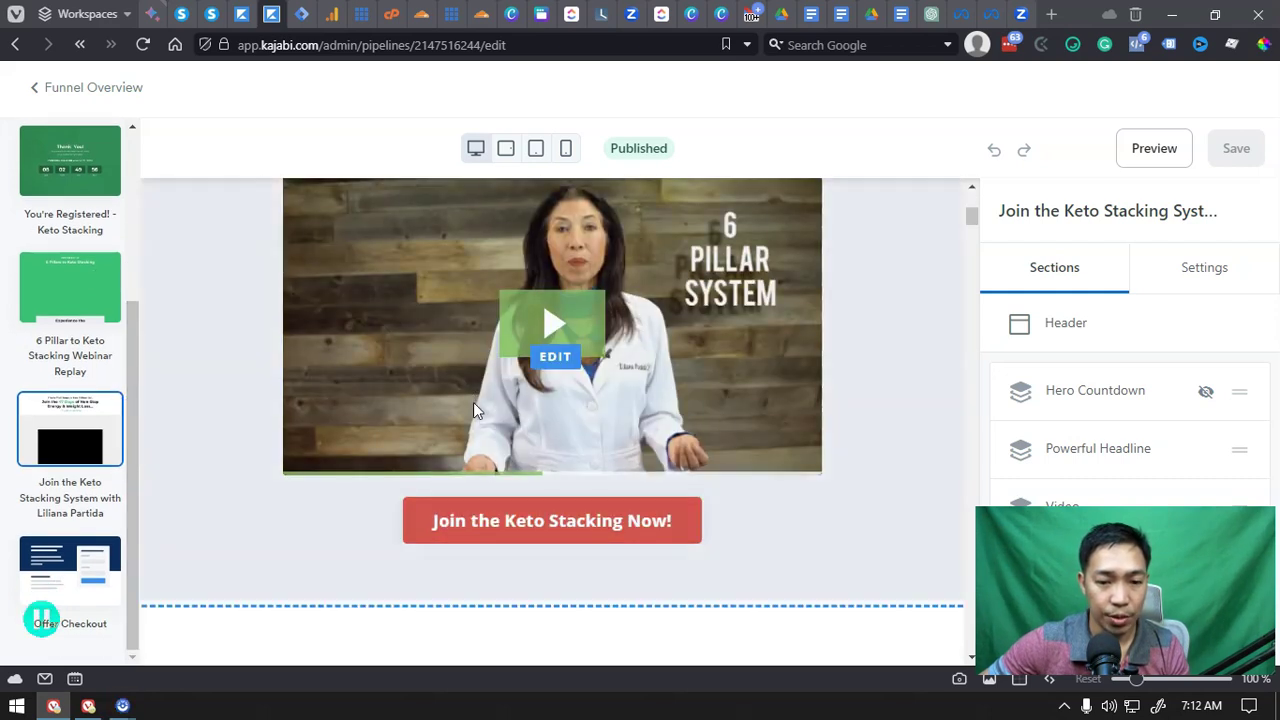
Step: Look over the funnel's stages and open its Offer Checkout stage
{"action": "left_click_drag", "start_coordinate": [135, 374], "coordinate": [157, 243]}
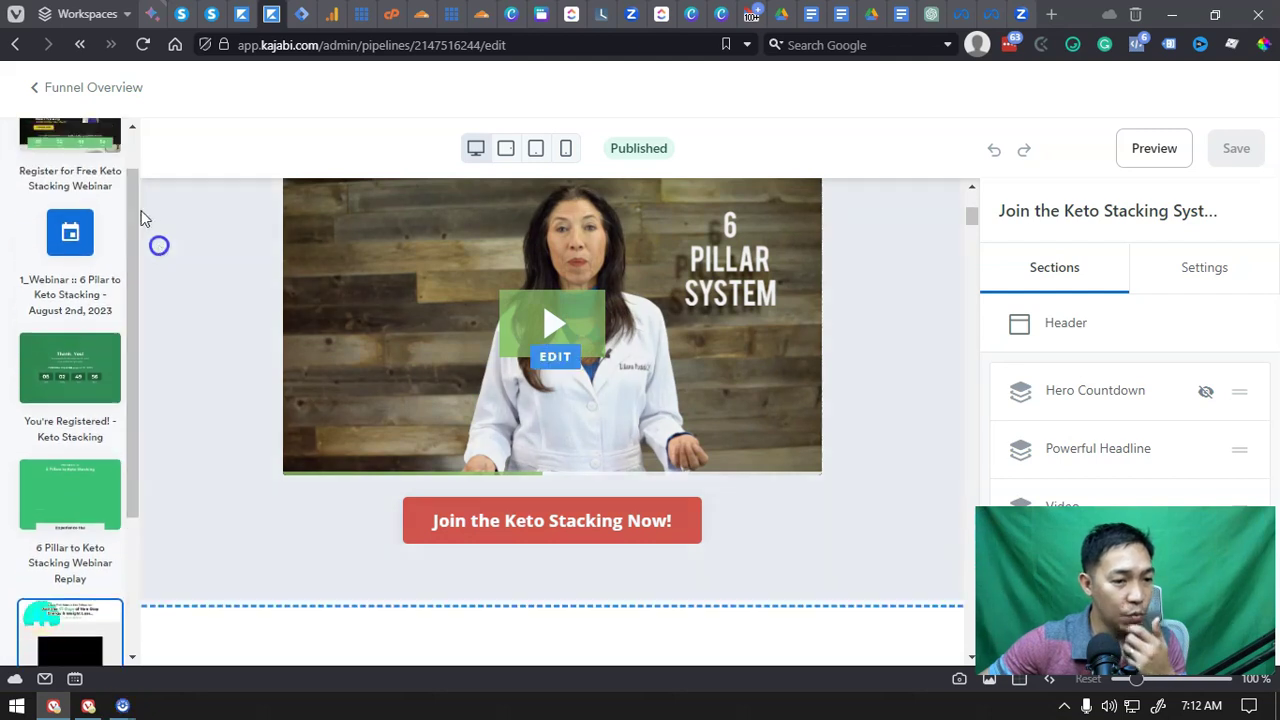
{"action": "scroll", "coordinate": [123, 377], "scroll_direction": "down", "scroll_amount": 2}
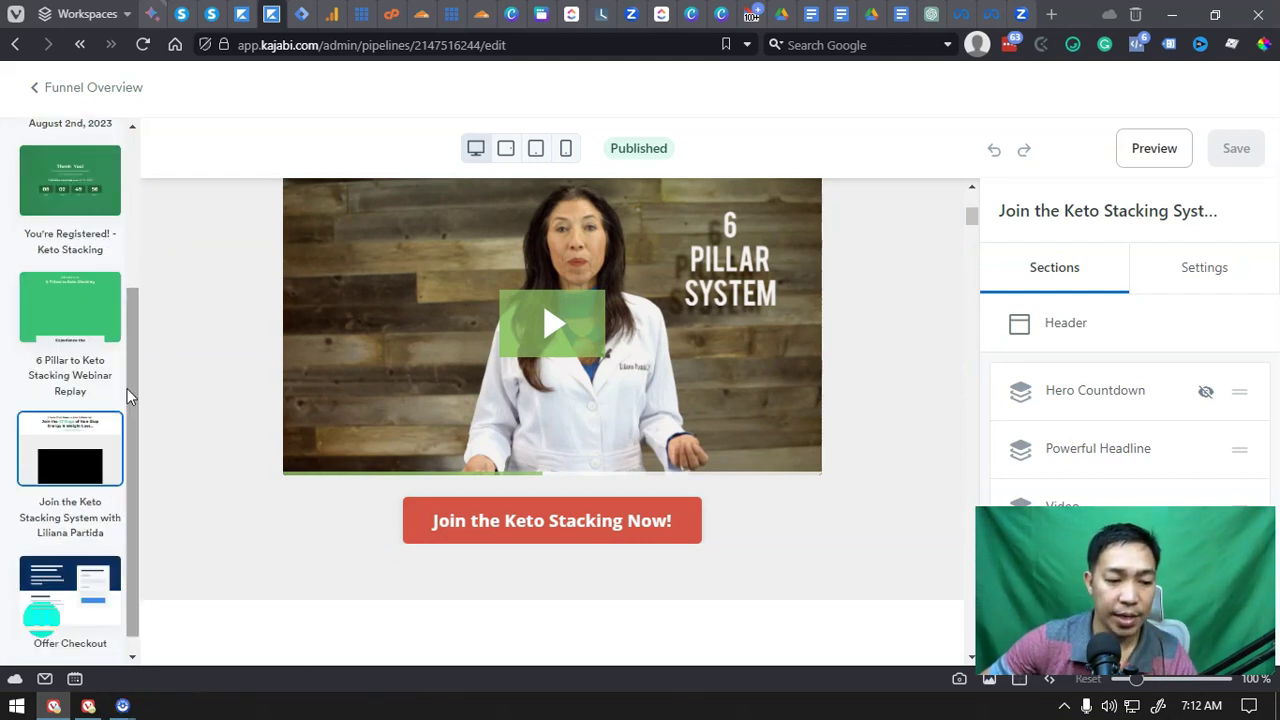
{"action": "scroll", "coordinate": [120, 400], "scroll_direction": "down", "scroll_amount": 1}
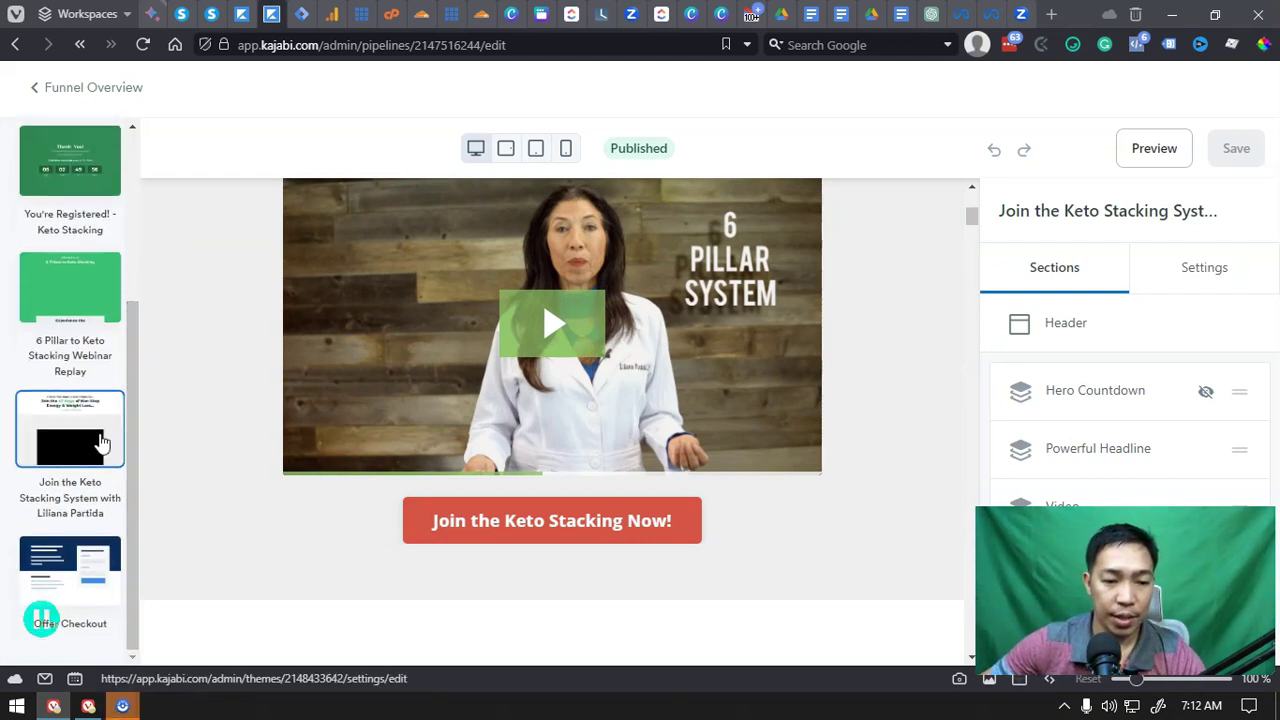
{"action": "left_click", "coordinate": [95, 548]}
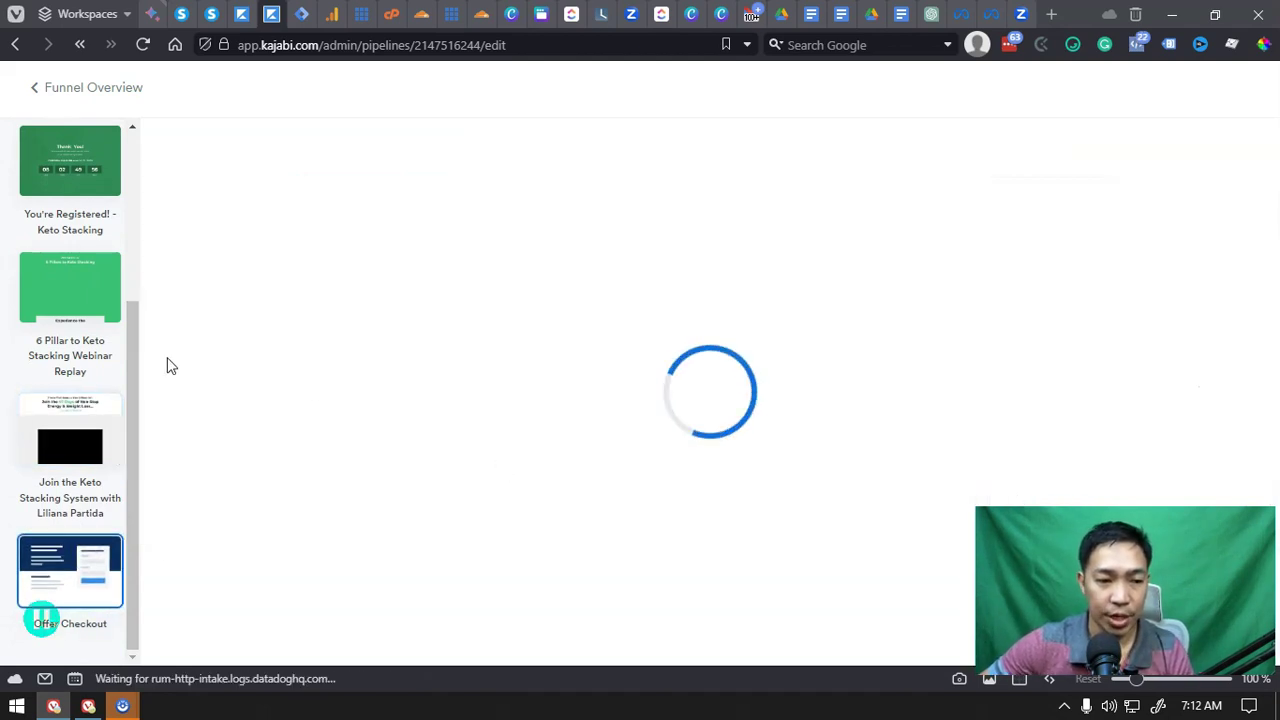
Step: Switch to the other Kajabi tab, open the Events list and review the titles and dates of the webinar-related events
{"action": "left_click", "coordinate": [243, 14]}
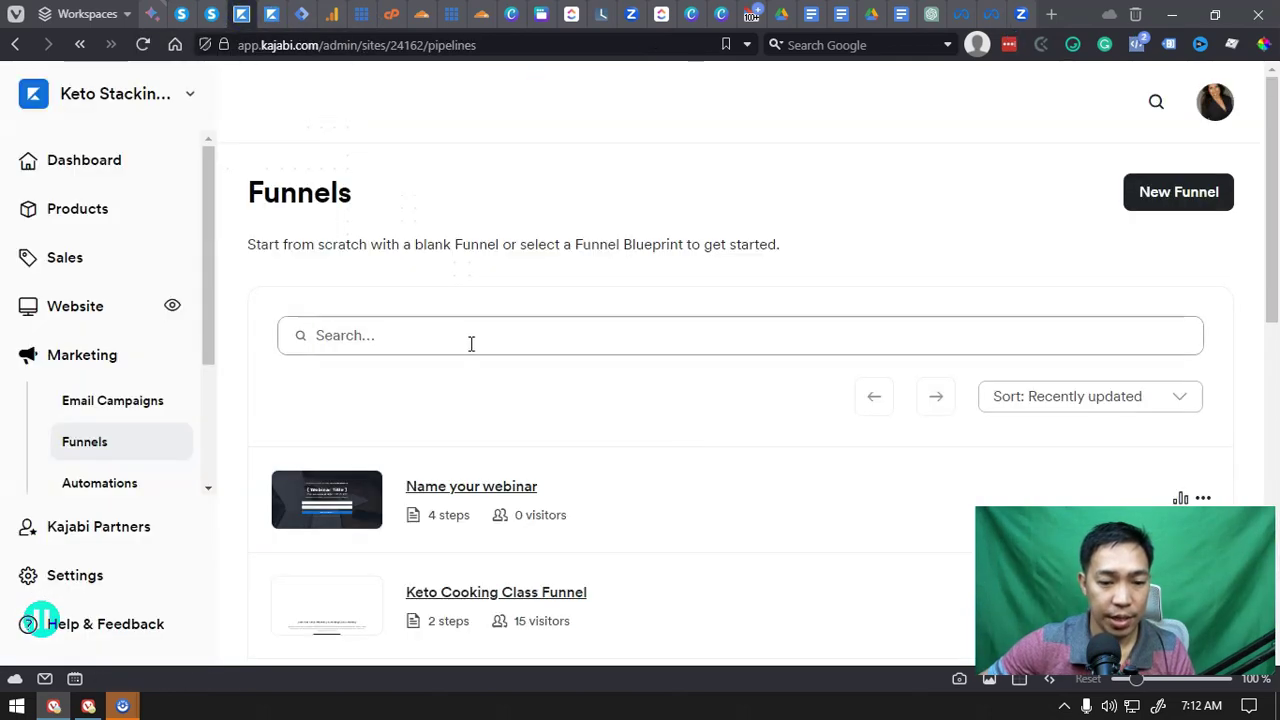
{"action": "scroll", "coordinate": [426, 306], "scroll_direction": "down", "scroll_amount": 5}
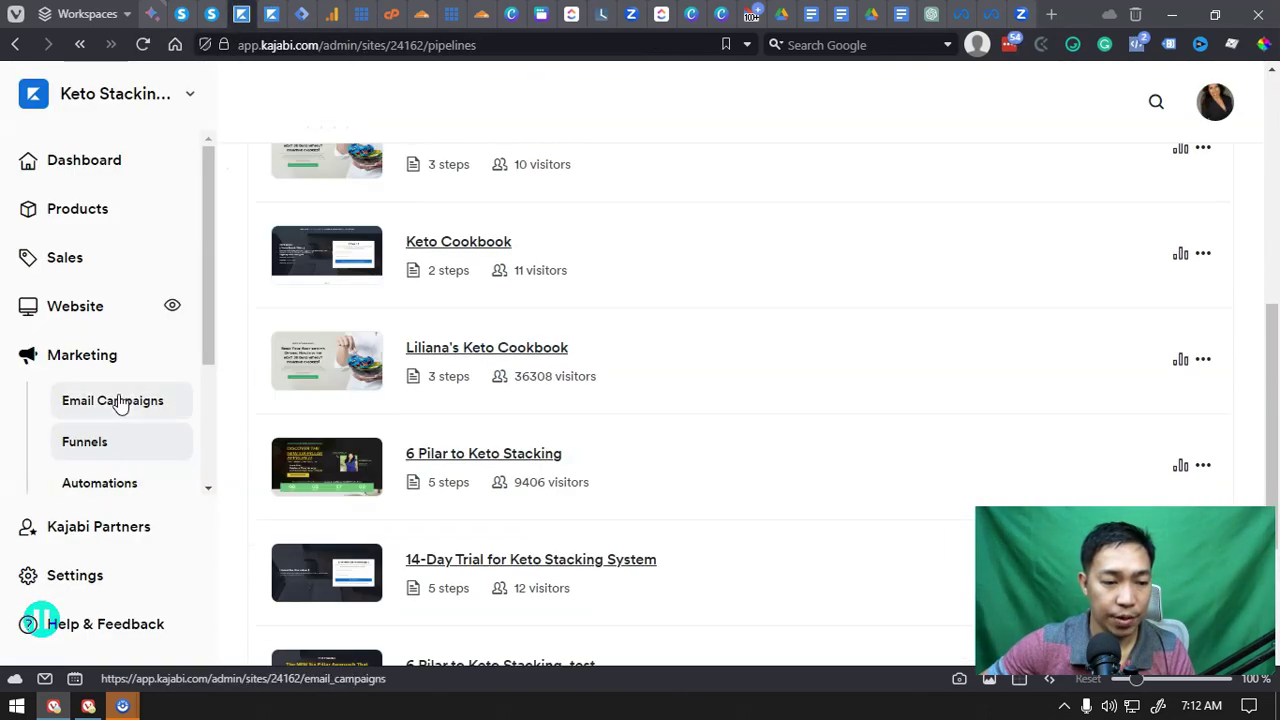
{"action": "scroll", "coordinate": [110, 380], "scroll_direction": "down", "scroll_amount": 2}
{"action": "left_click", "coordinate": [84, 340]}
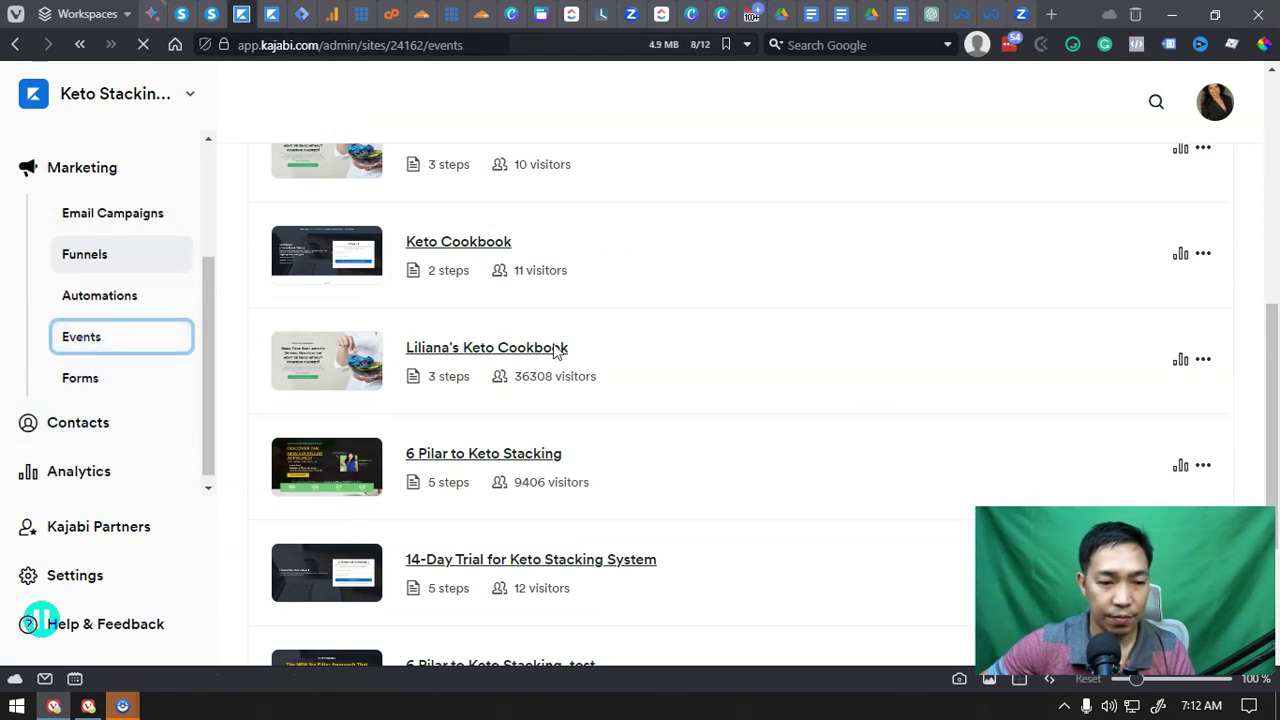
{"action": "scroll", "coordinate": [552, 343], "scroll_direction": "down", "scroll_amount": 2}
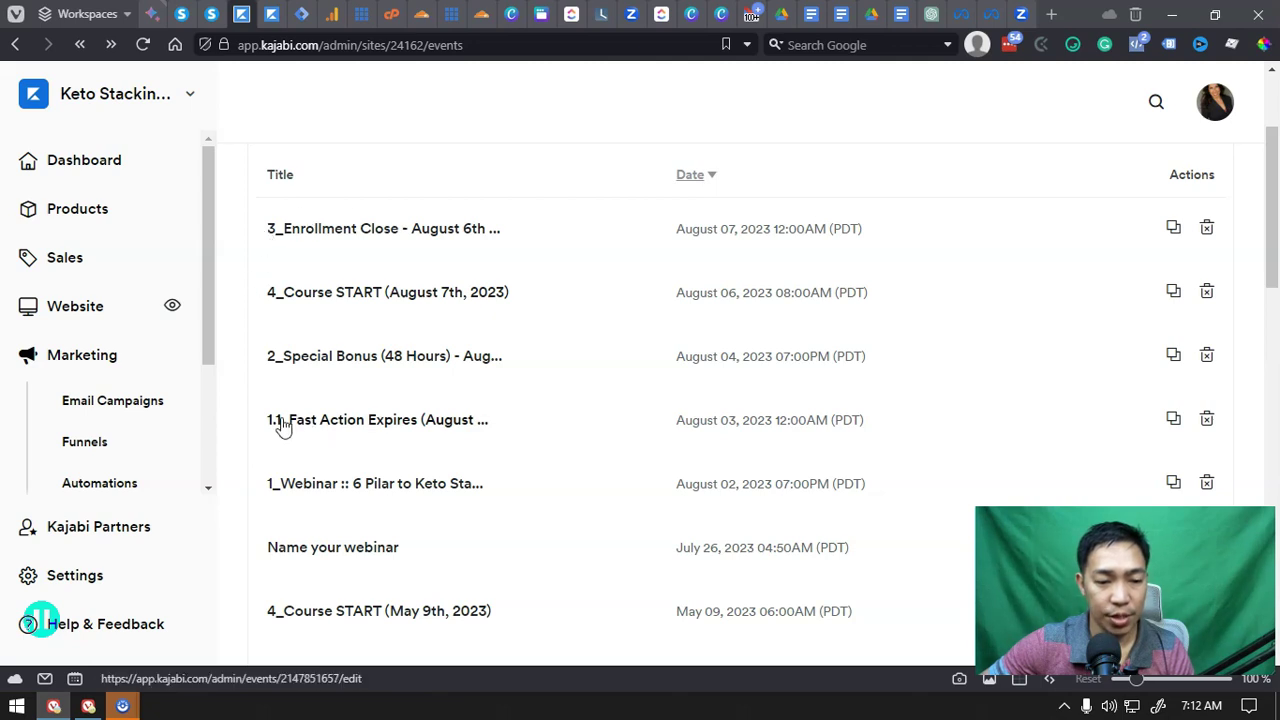
{"action": "left_click_drag", "start_coordinate": [266, 438], "coordinate": [254, 234]}
{"action": "left_click", "coordinate": [240, 240]}
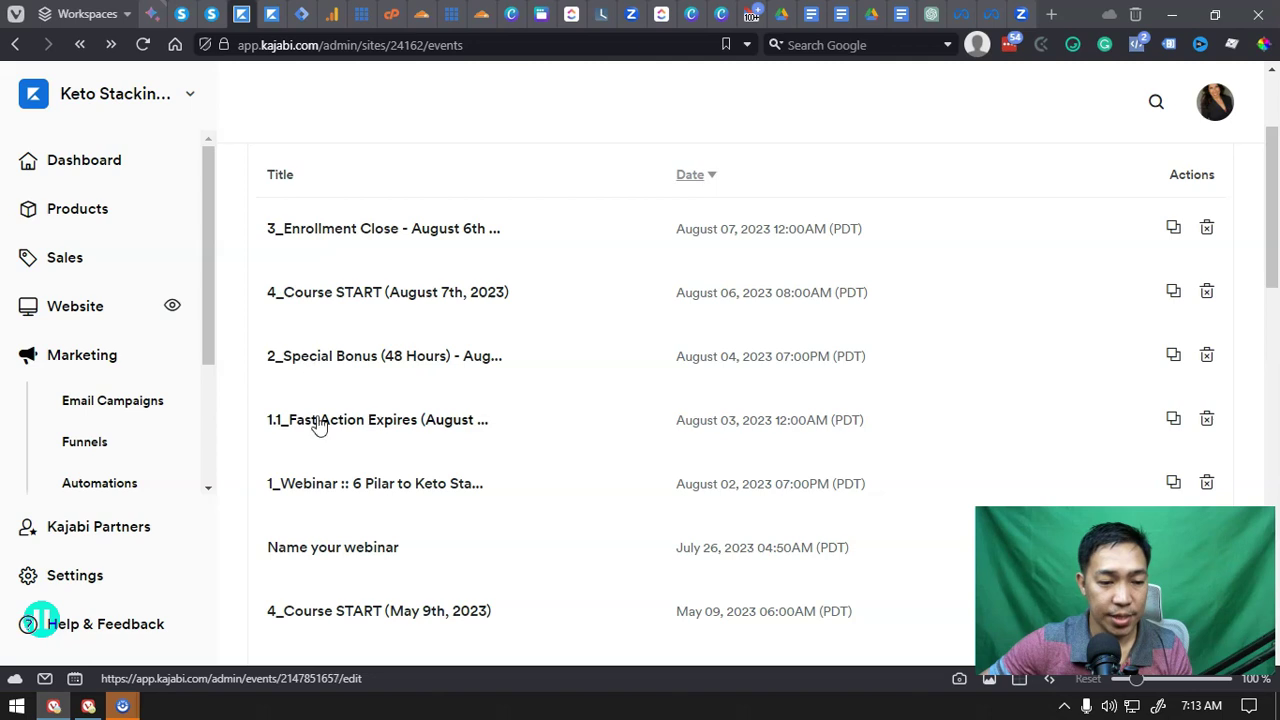
Step: Open the Email Campaigns list, look over it and filter it to scheduled emails
{"action": "left_click", "coordinate": [125, 410]}
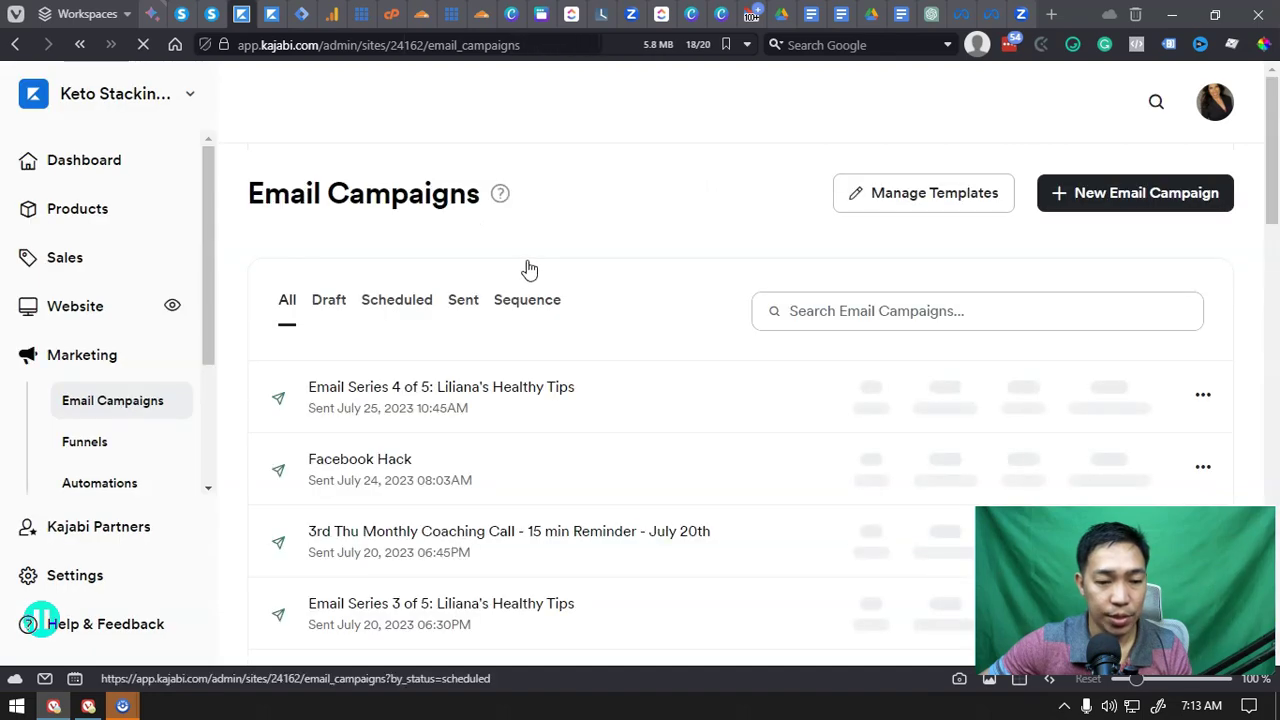
{"action": "scroll", "coordinate": [630, 296], "scroll_direction": "down", "scroll_amount": 2}
{"action": "scroll", "coordinate": [625, 300], "scroll_direction": "down", "scroll_amount": 4}
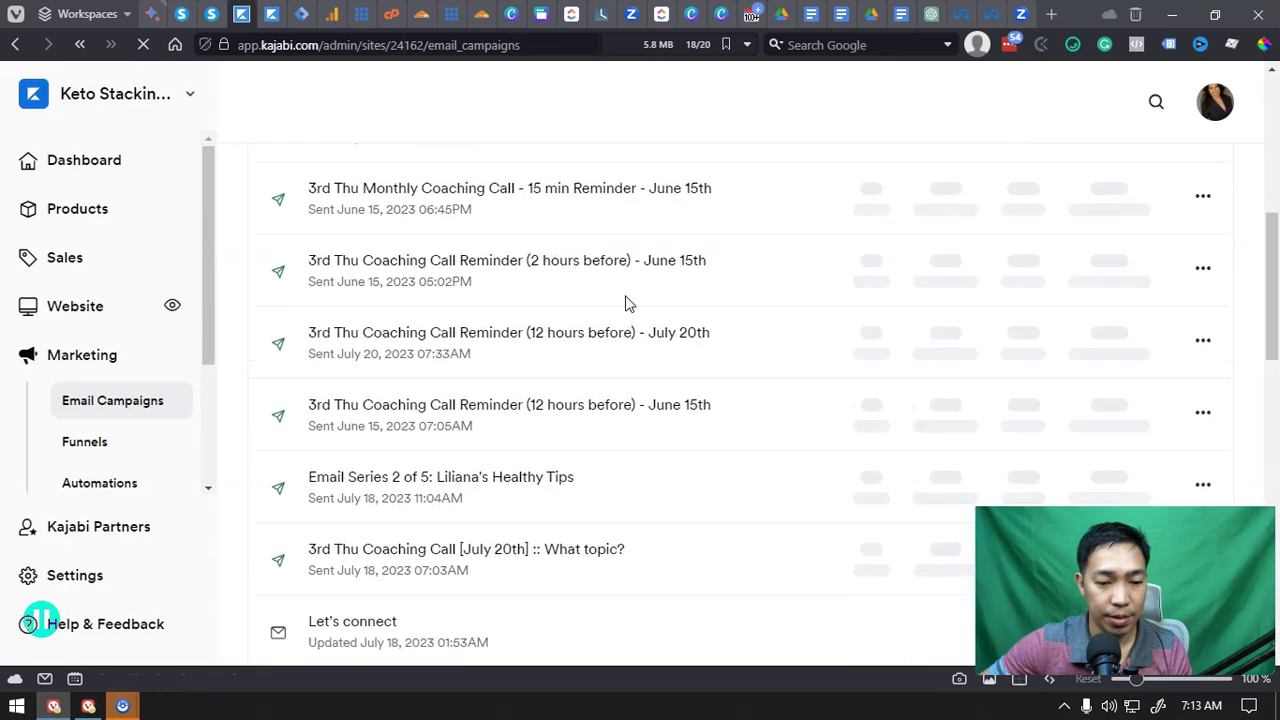
{"action": "scroll", "coordinate": [471, 266], "scroll_direction": "up", "scroll_amount": 6}
{"action": "left_click", "coordinate": [392, 299]}
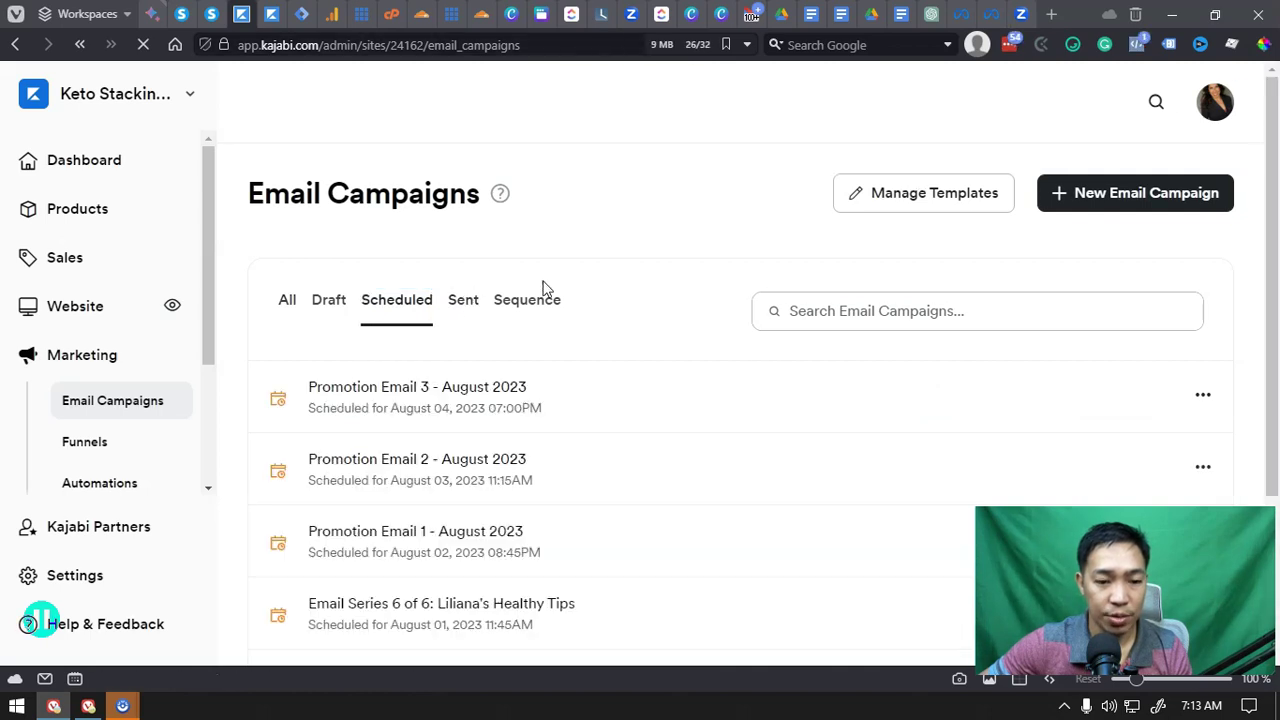
Step: Review the scheduled August 2023 promotion emails and email series with their send dates
{"action": "scroll", "coordinate": [662, 322], "scroll_direction": "down", "scroll_amount": 2}
{"action": "scroll", "coordinate": [665, 323], "scroll_direction": "down", "scroll_amount": 1}
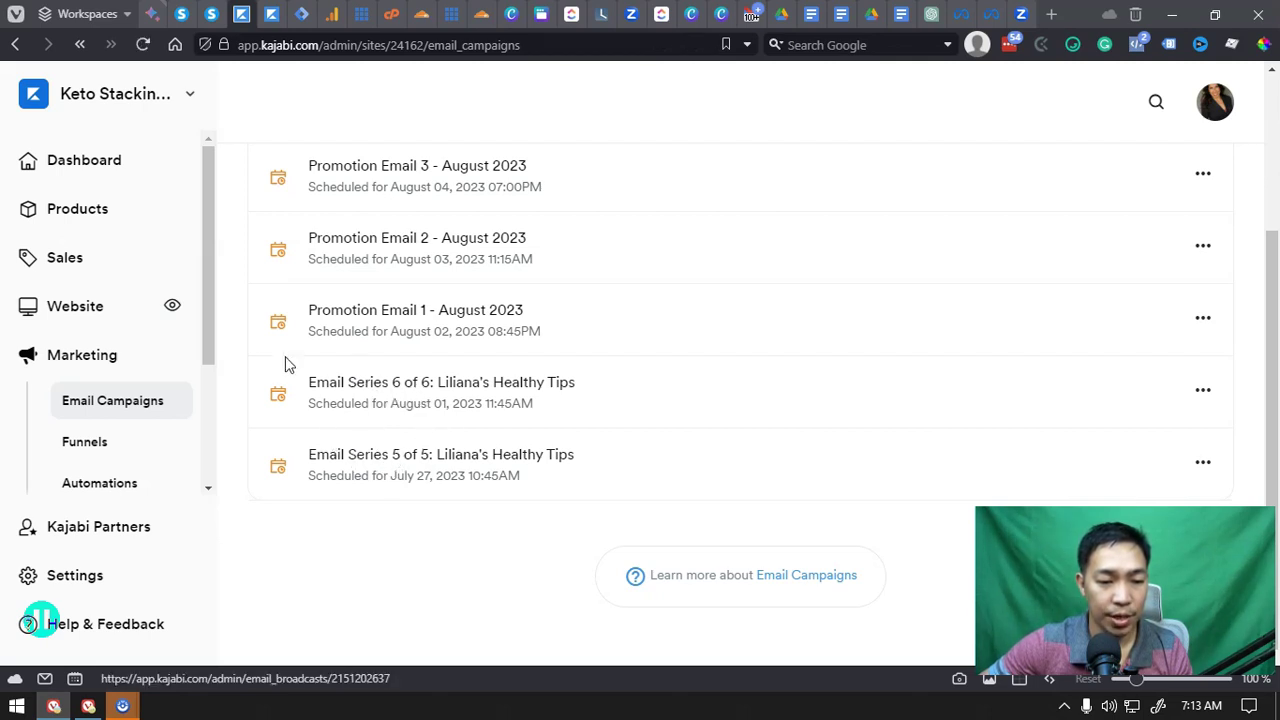
{"action": "left_click_drag", "start_coordinate": [204, 265], "coordinate": [200, 374]}
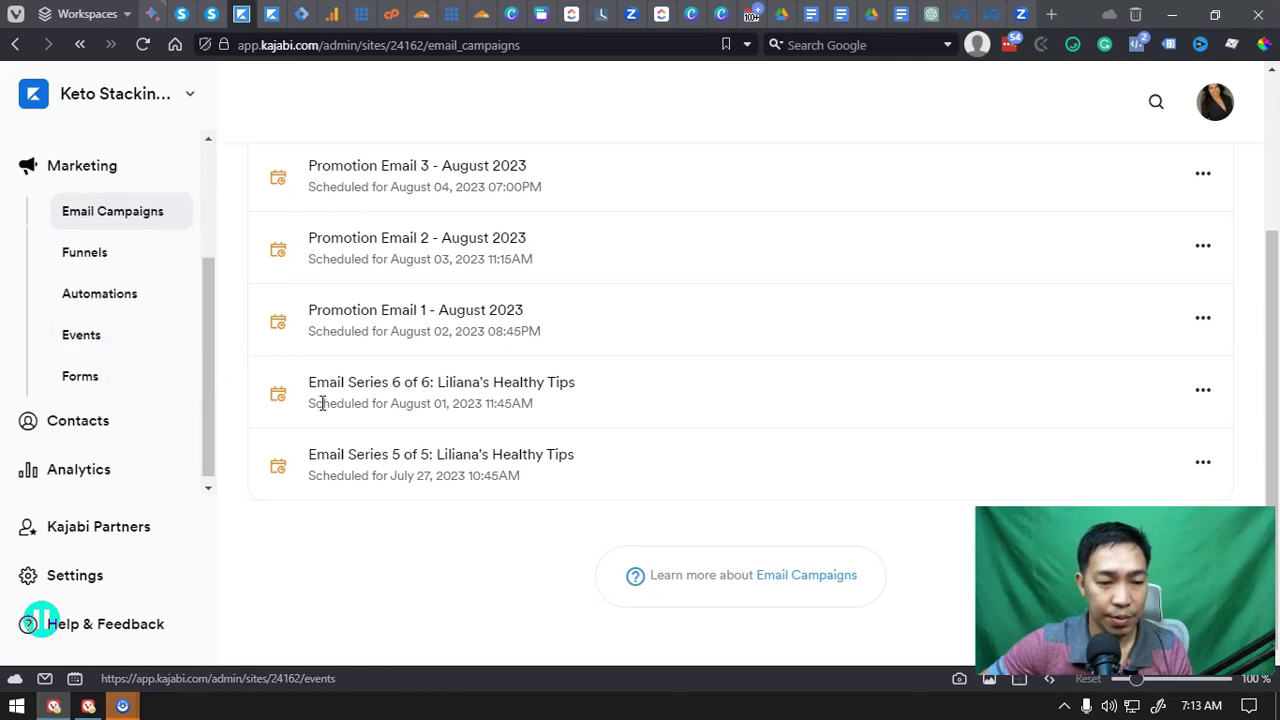
{"action": "scroll", "coordinate": [471, 434], "scroll_direction": "up", "scroll_amount": 2}
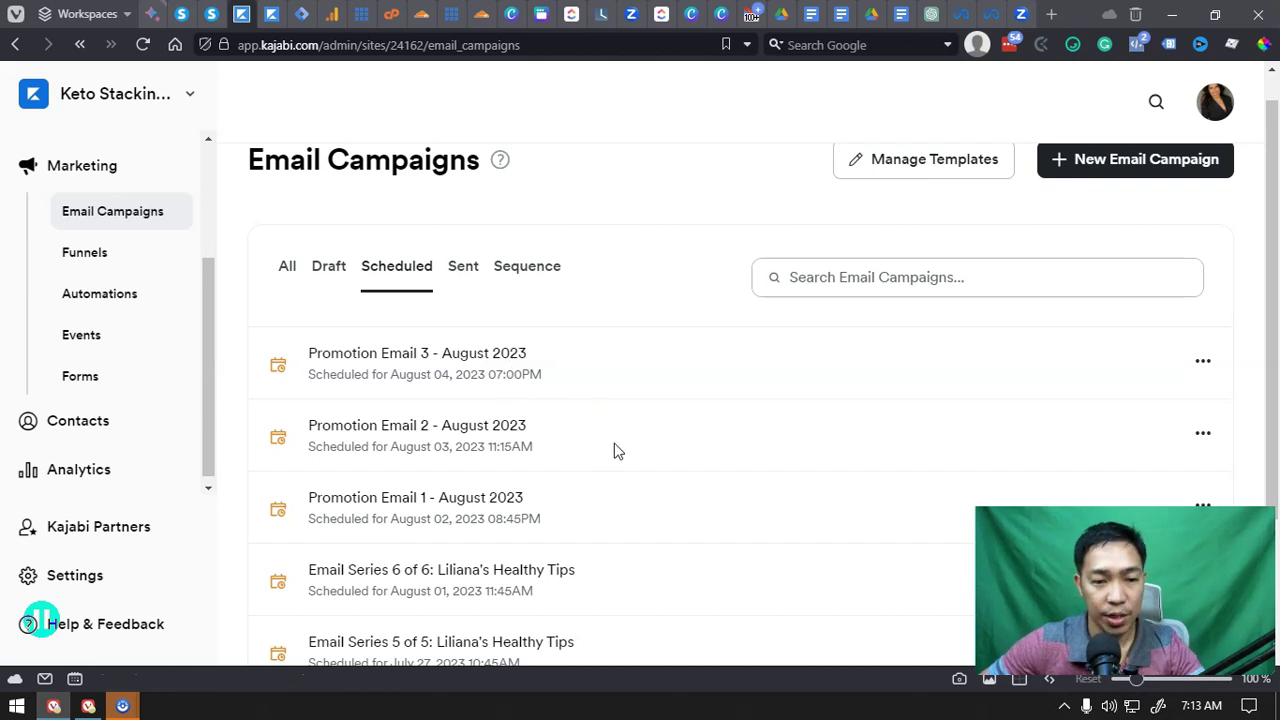
{"action": "scroll", "coordinate": [592, 418], "scroll_direction": "up", "scroll_amount": 1}
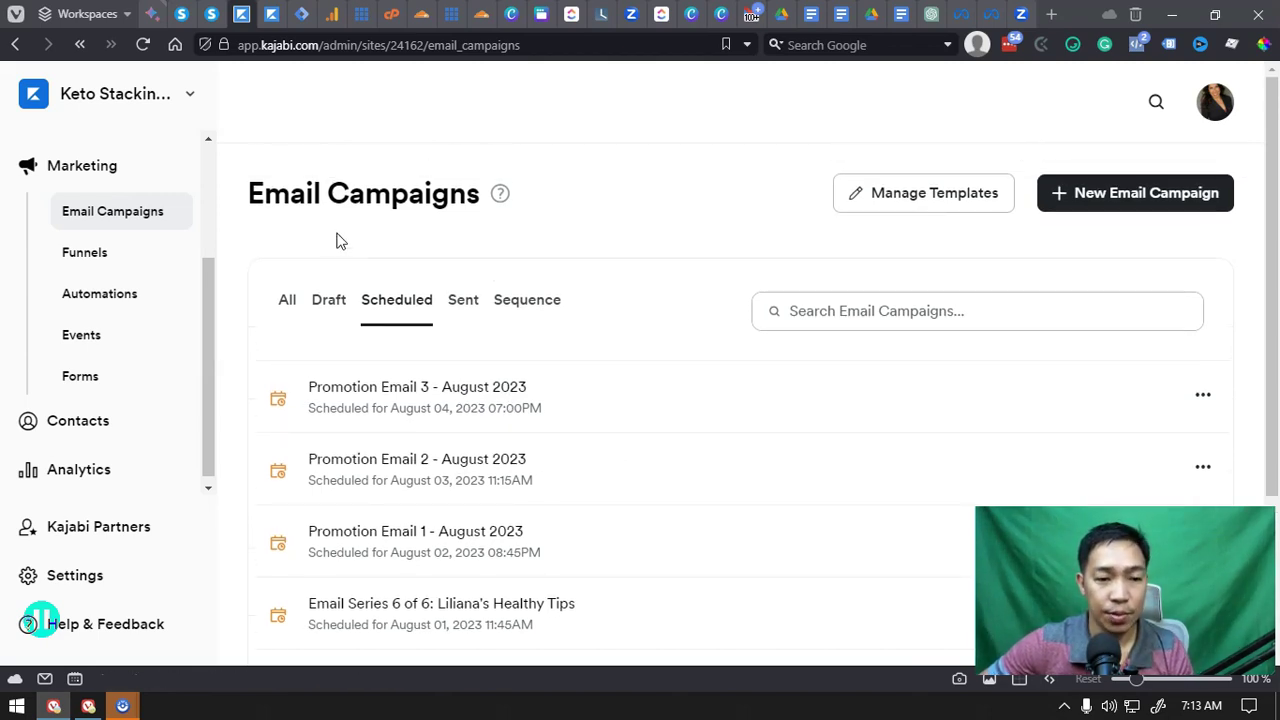
{"action": "scroll", "coordinate": [171, 286], "scroll_direction": "up", "scroll_amount": 3}
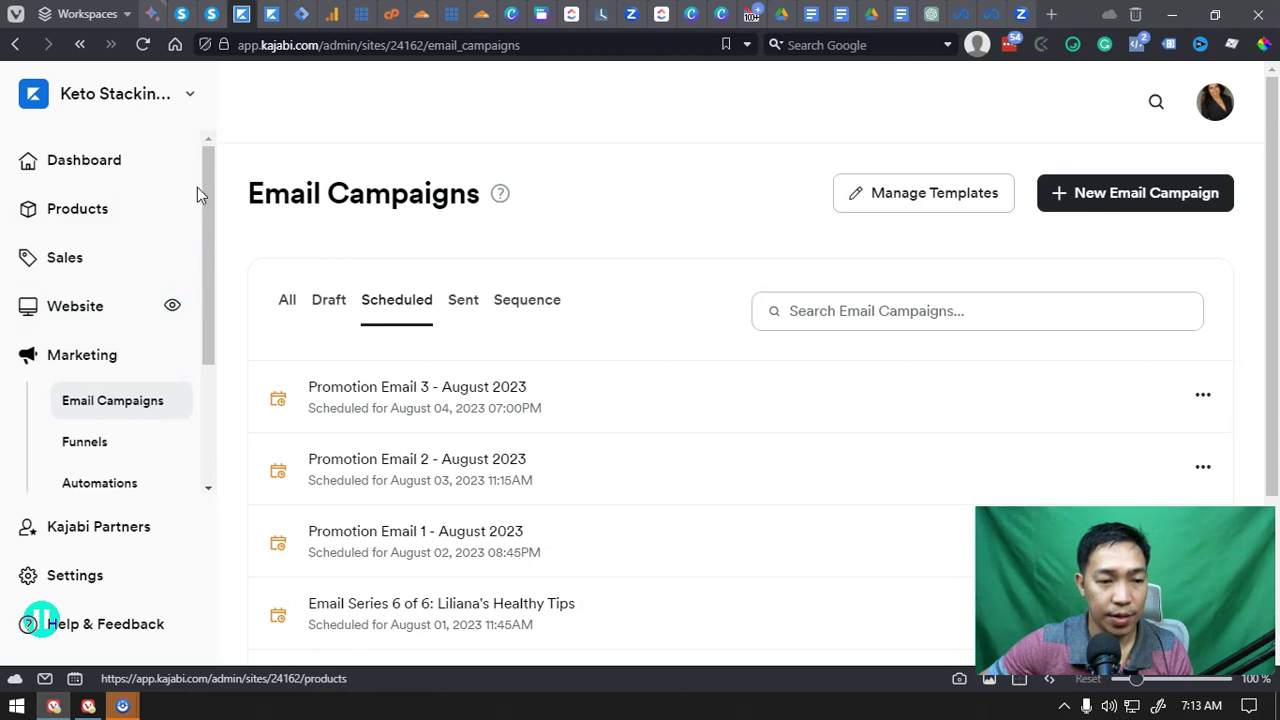
Step: Switch back to the funnel's Kajabi tab, leave its Offer Checkout stage and return to the Funnels list to look it over
{"action": "left_click", "coordinate": [267, 26]}
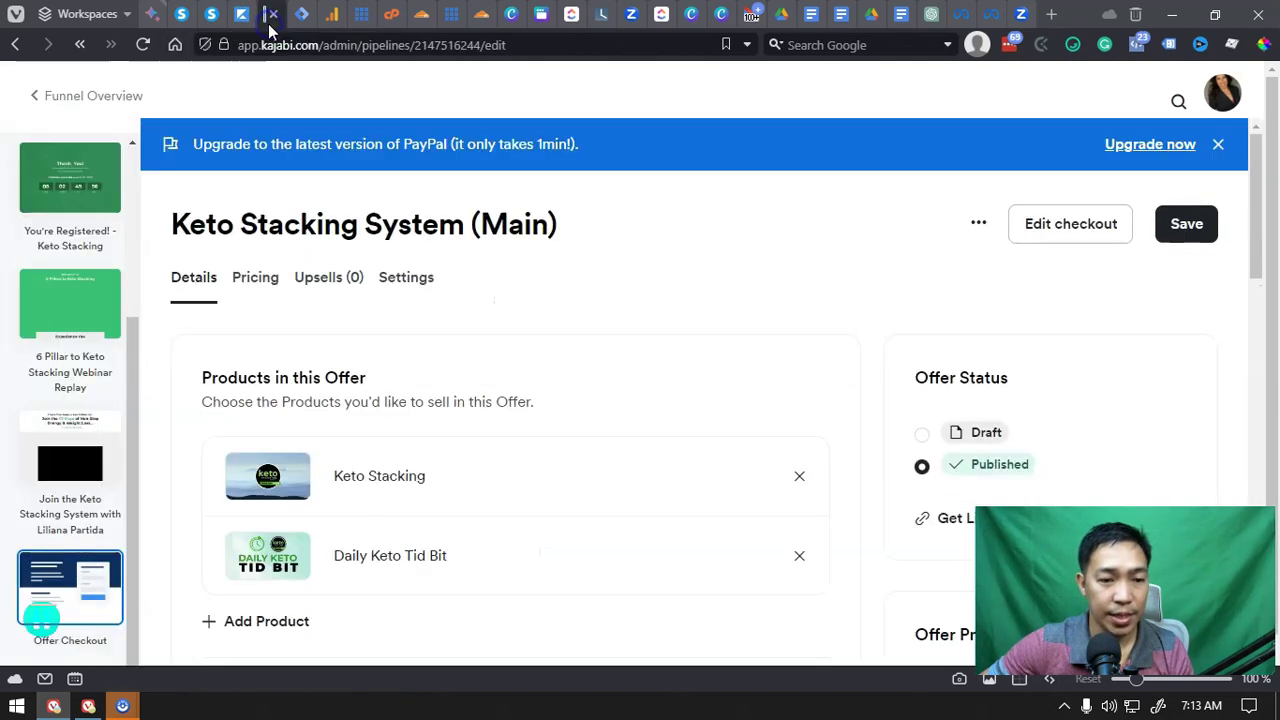
{"action": "left_click", "coordinate": [52, 95]}
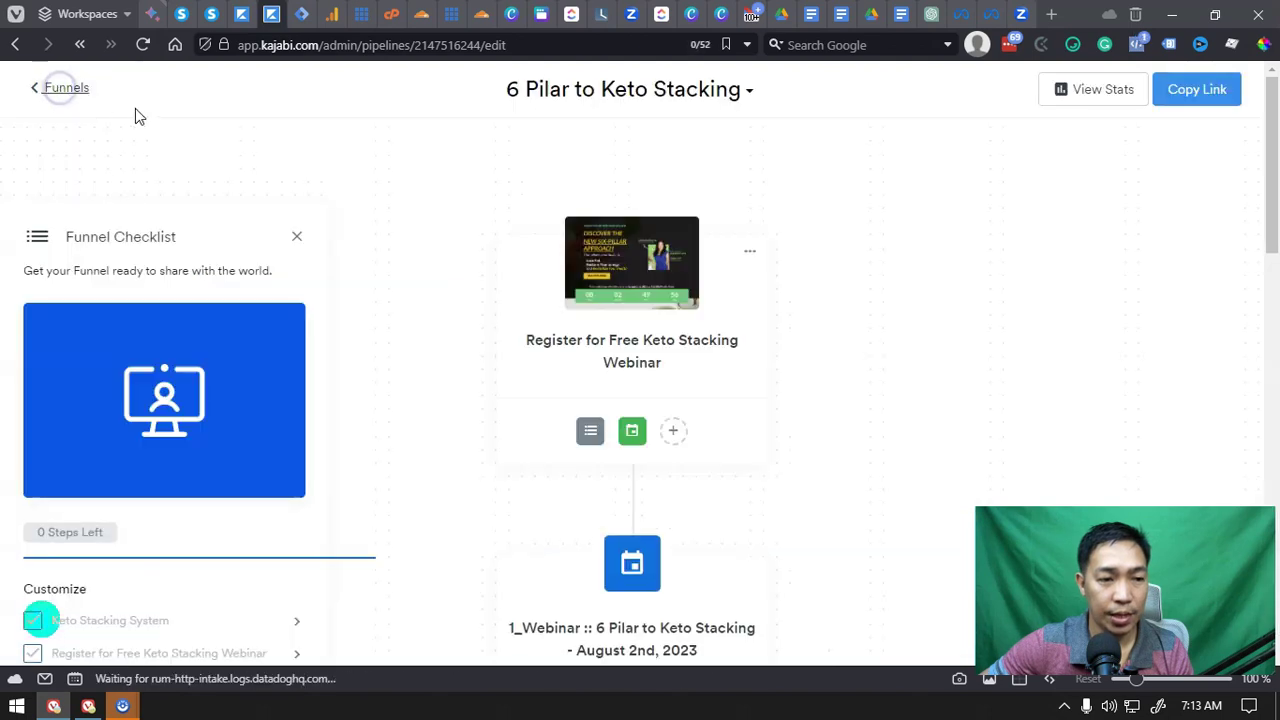
{"action": "left_click", "coordinate": [48, 95]}
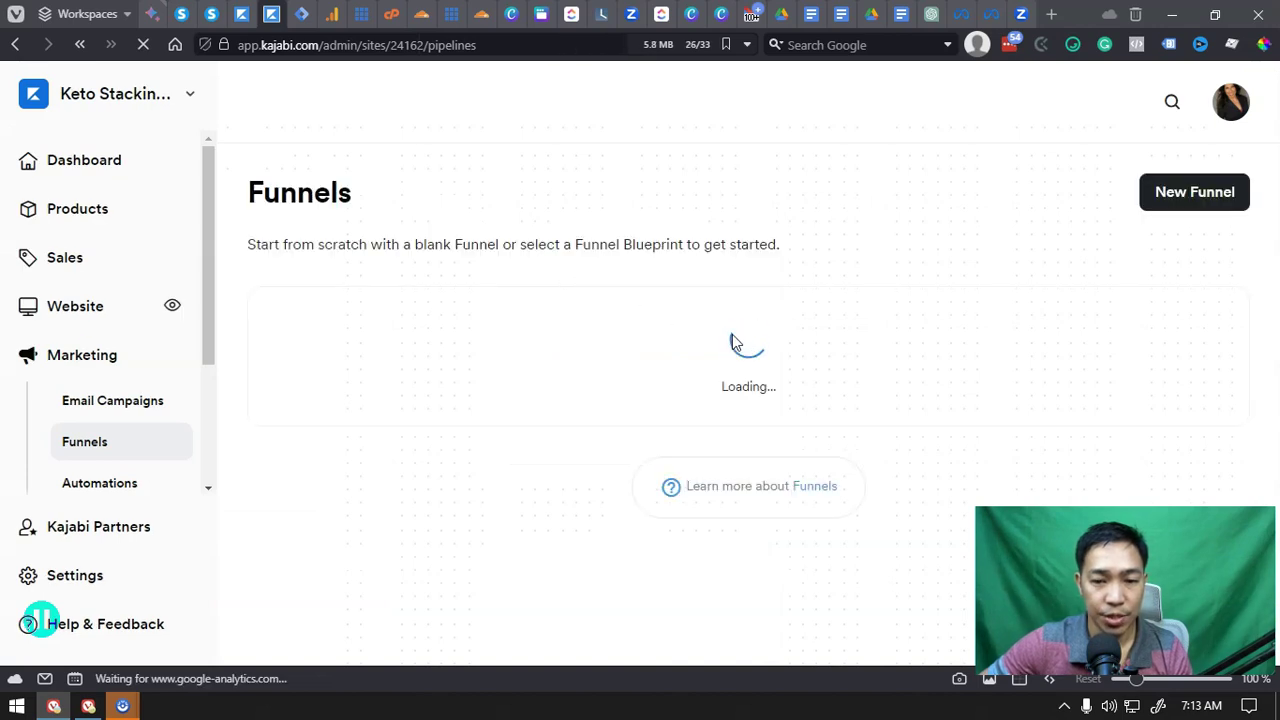
{"action": "scroll", "coordinate": [733, 335], "scroll_direction": "down", "scroll_amount": 2}
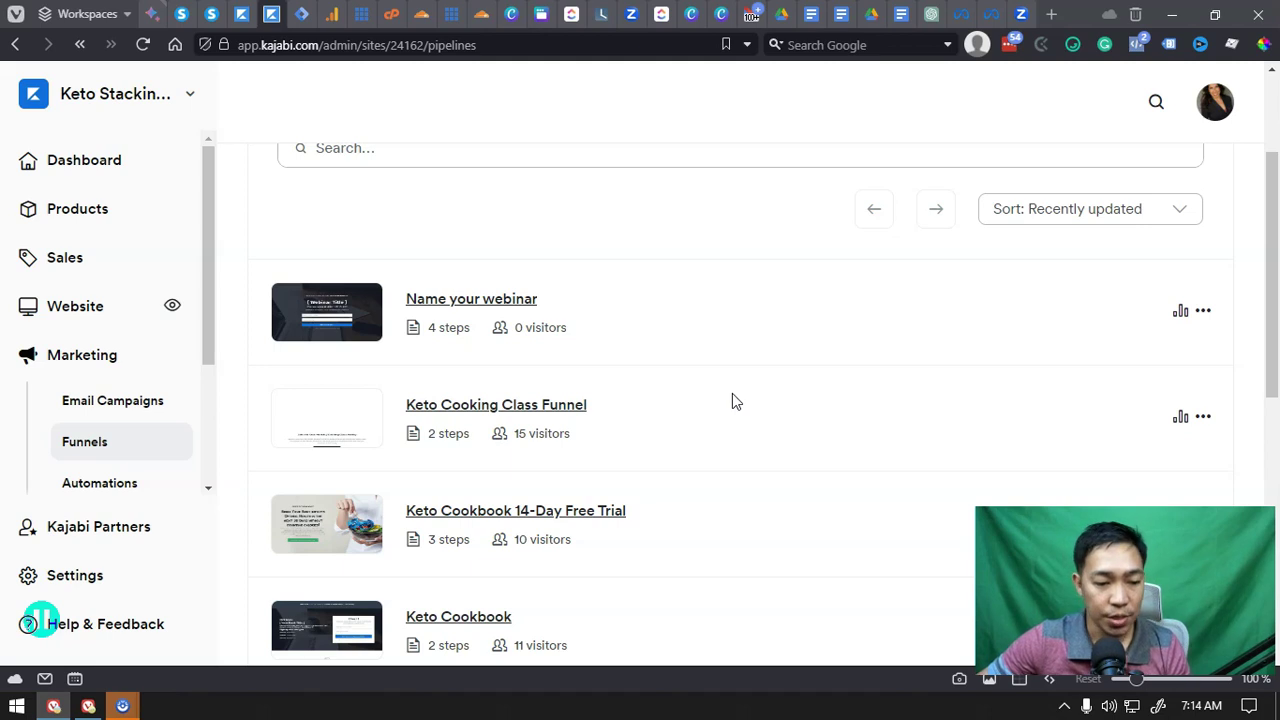
{"action": "scroll", "coordinate": [732, 395], "scroll_direction": "up", "scroll_amount": 2}
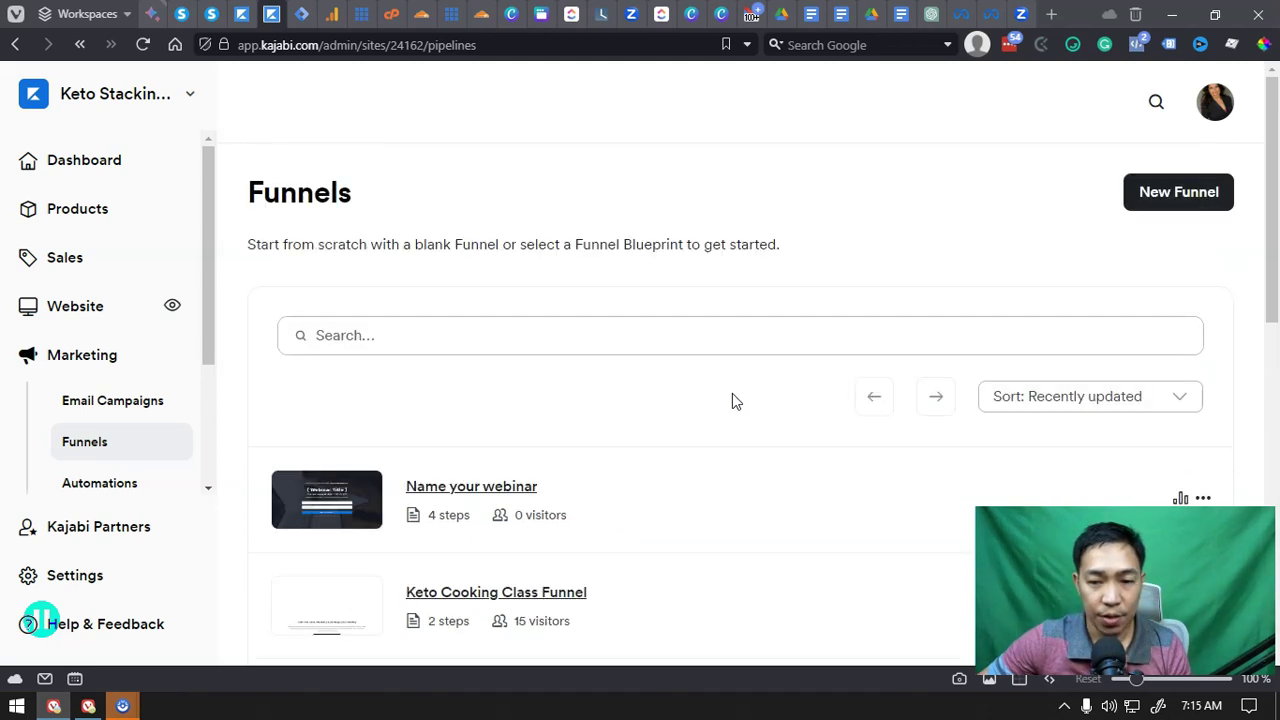
{"action": "left_click_drag", "start_coordinate": [1271, 246], "coordinate": [1266, 217]}
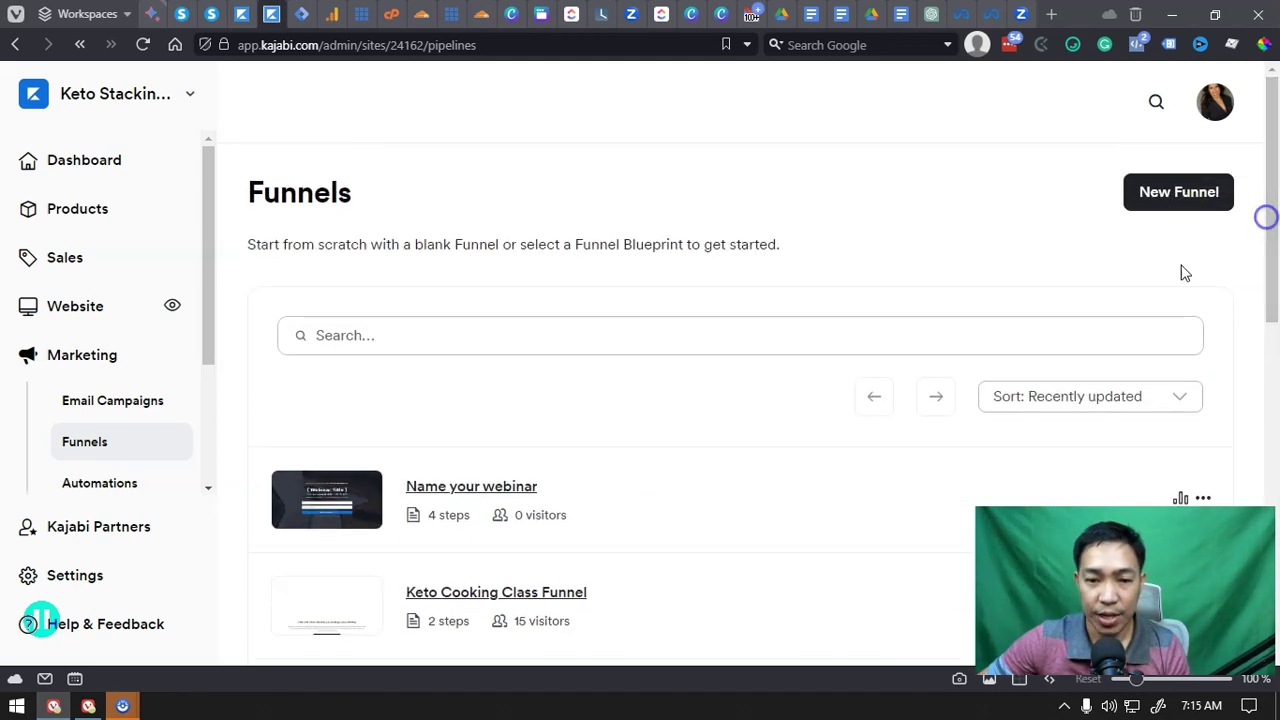